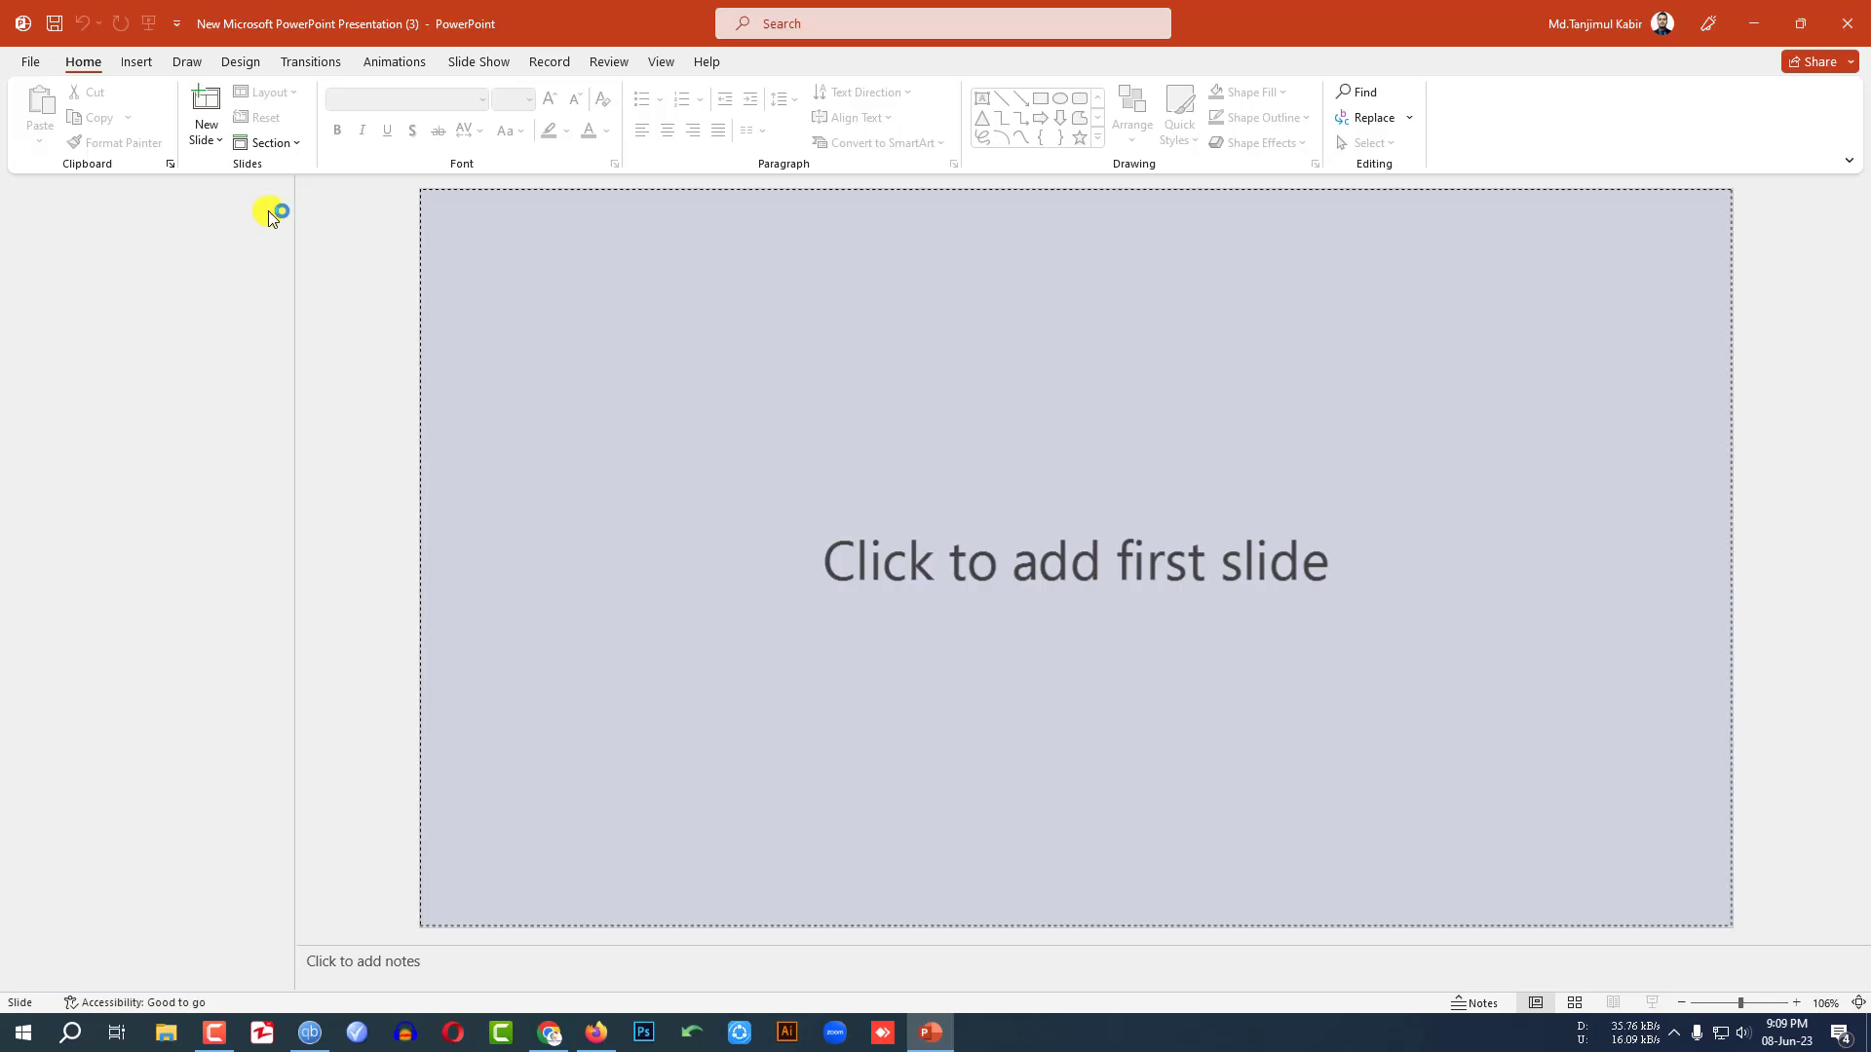
Add a blank slide, turn on the slide guides, and bring up the Shapes gallery
click(212, 142)
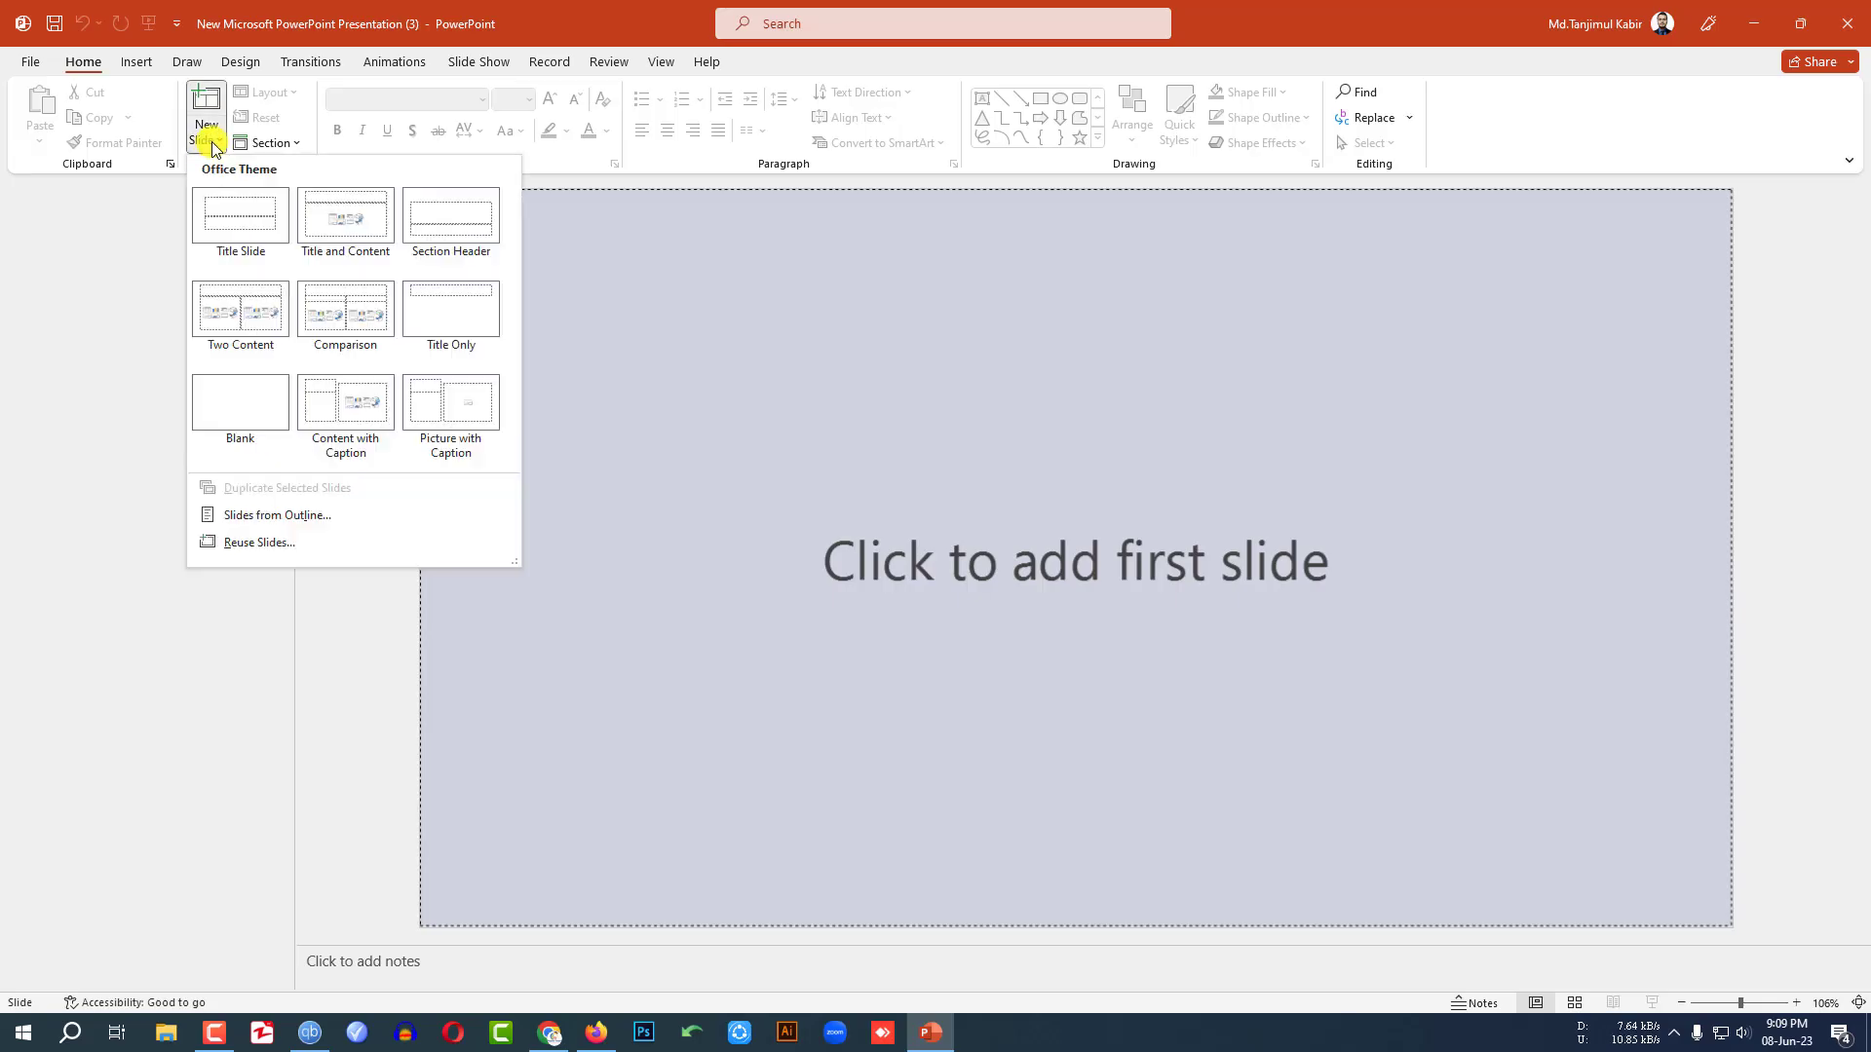
click(251, 394)
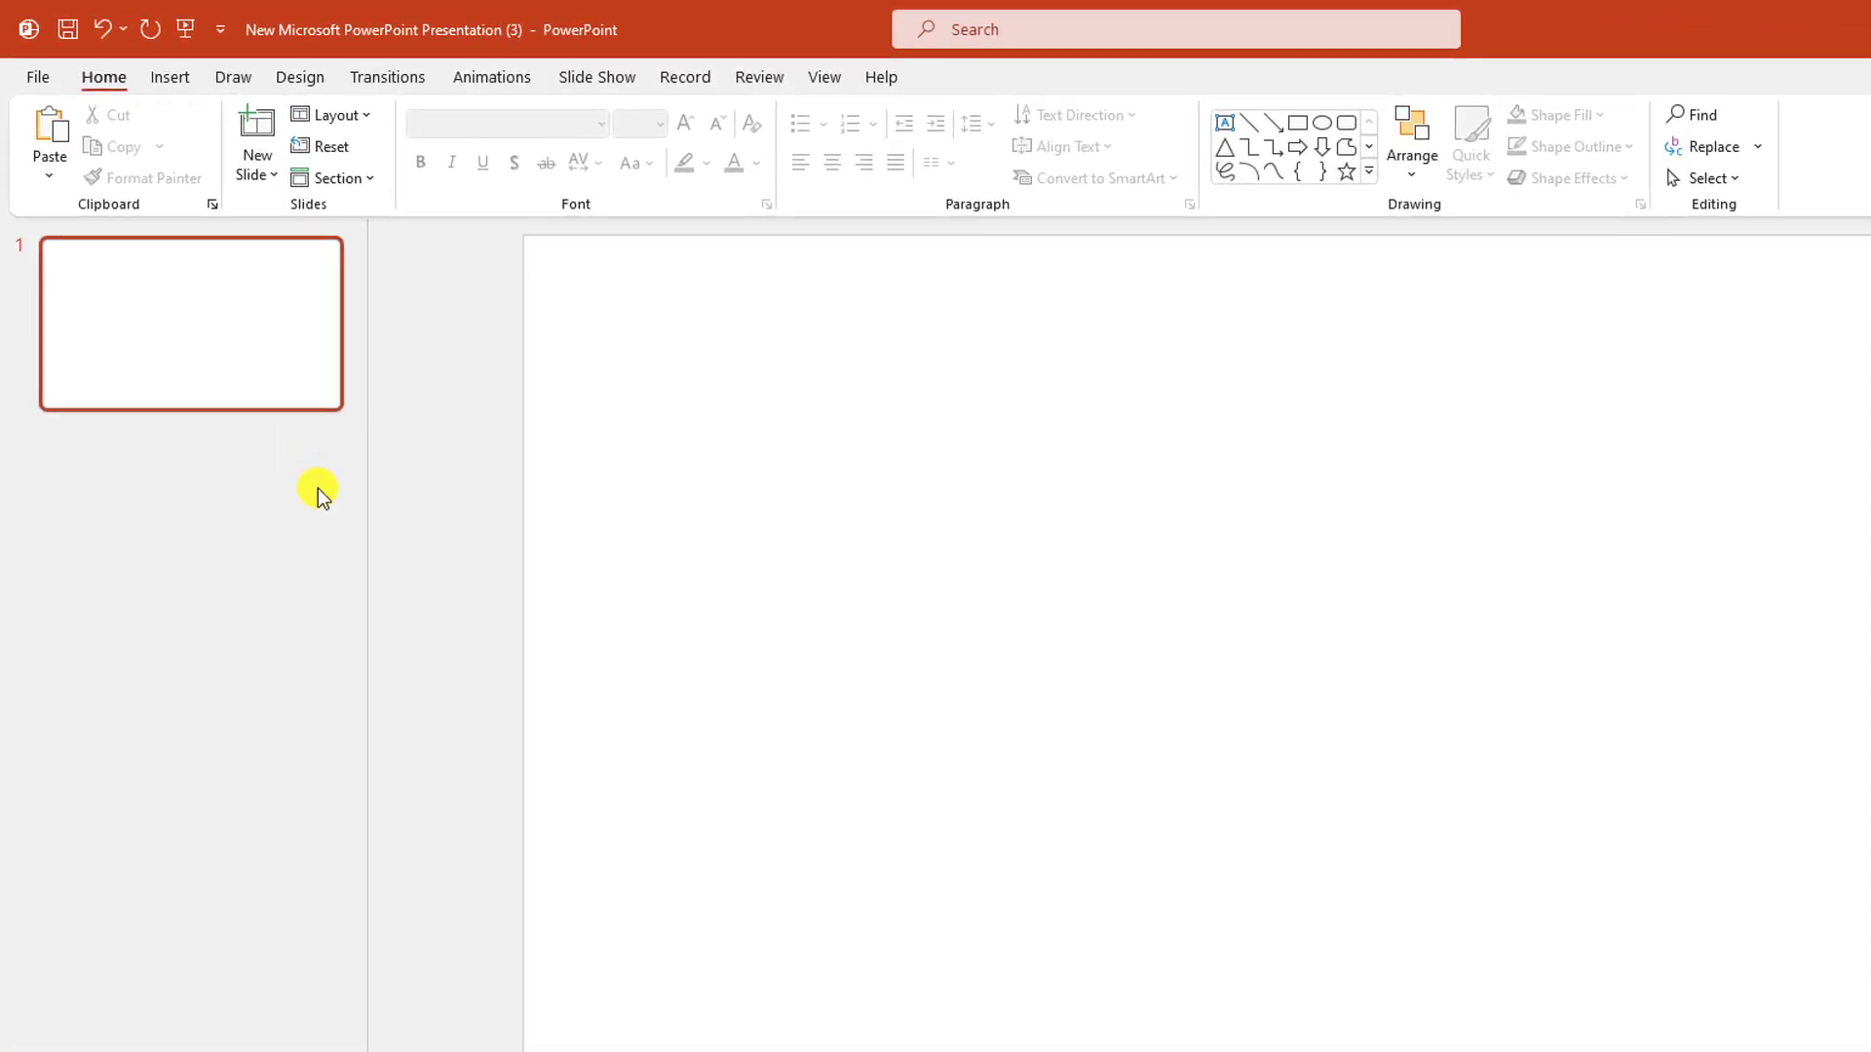
click(819, 78)
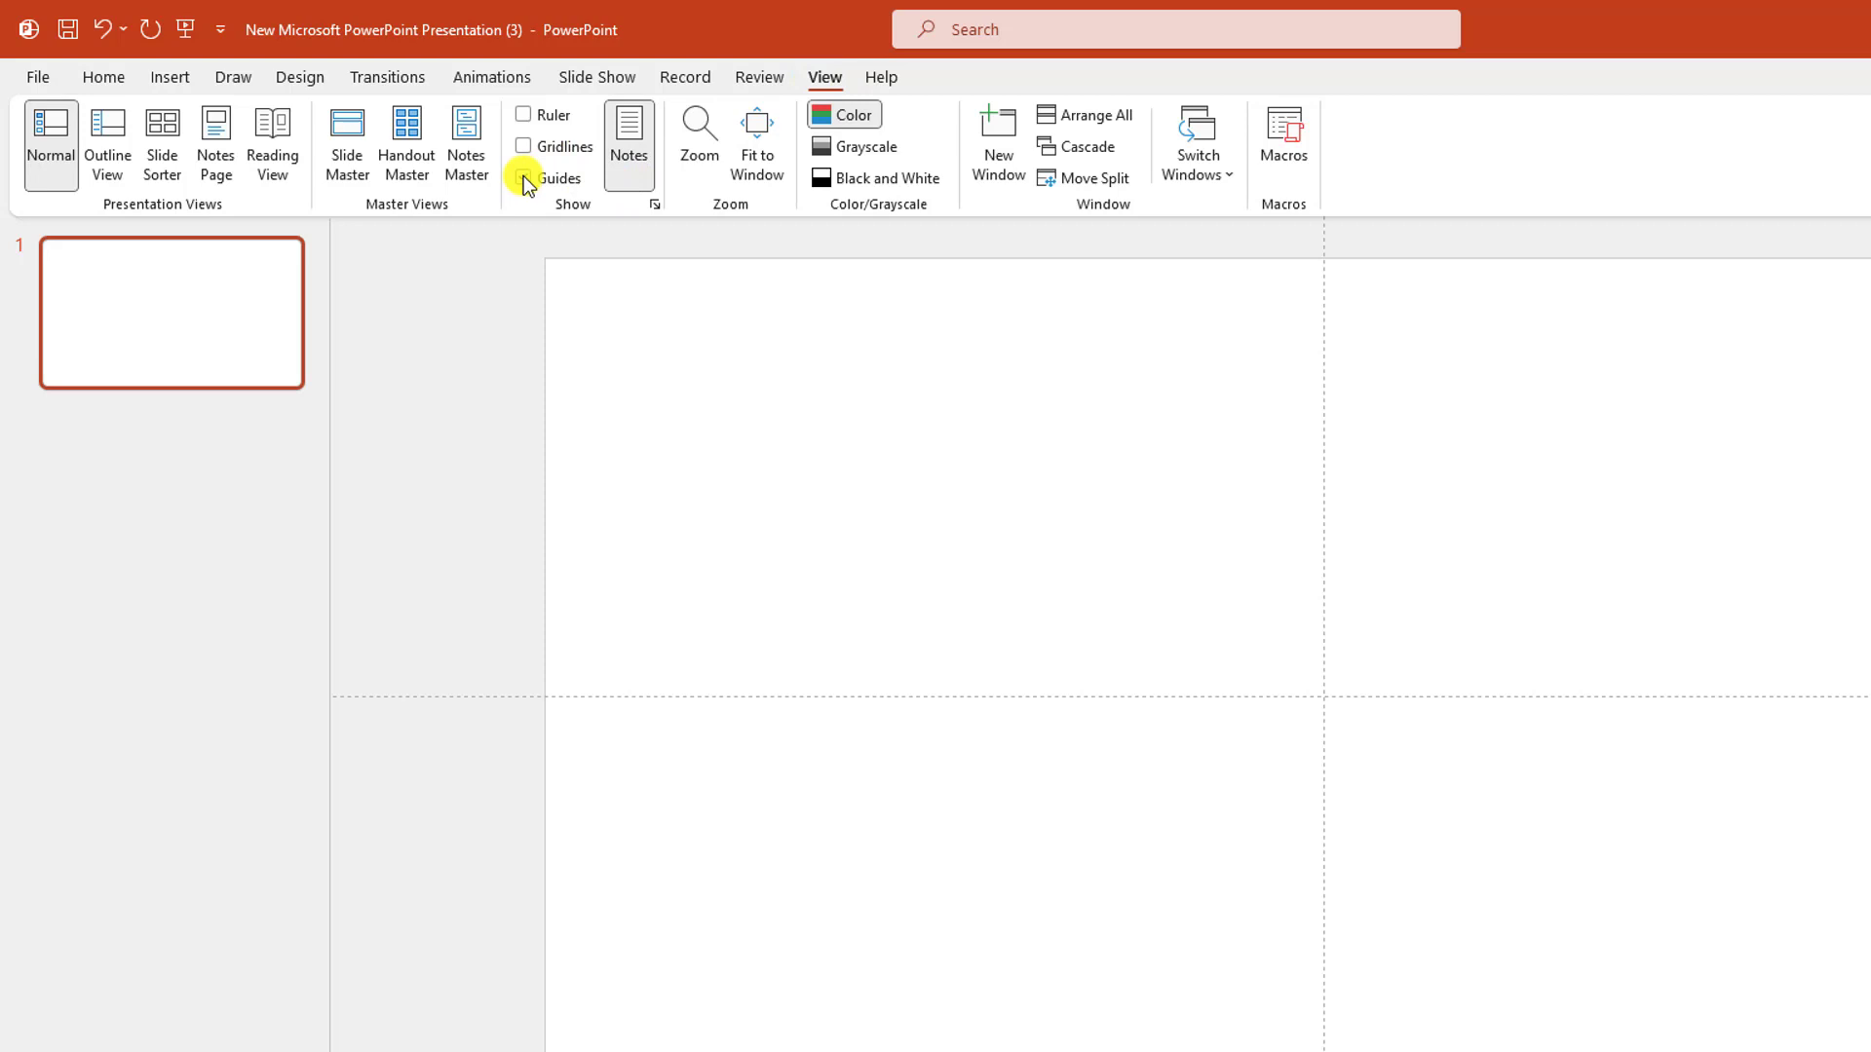
click(169, 77)
click(422, 178)
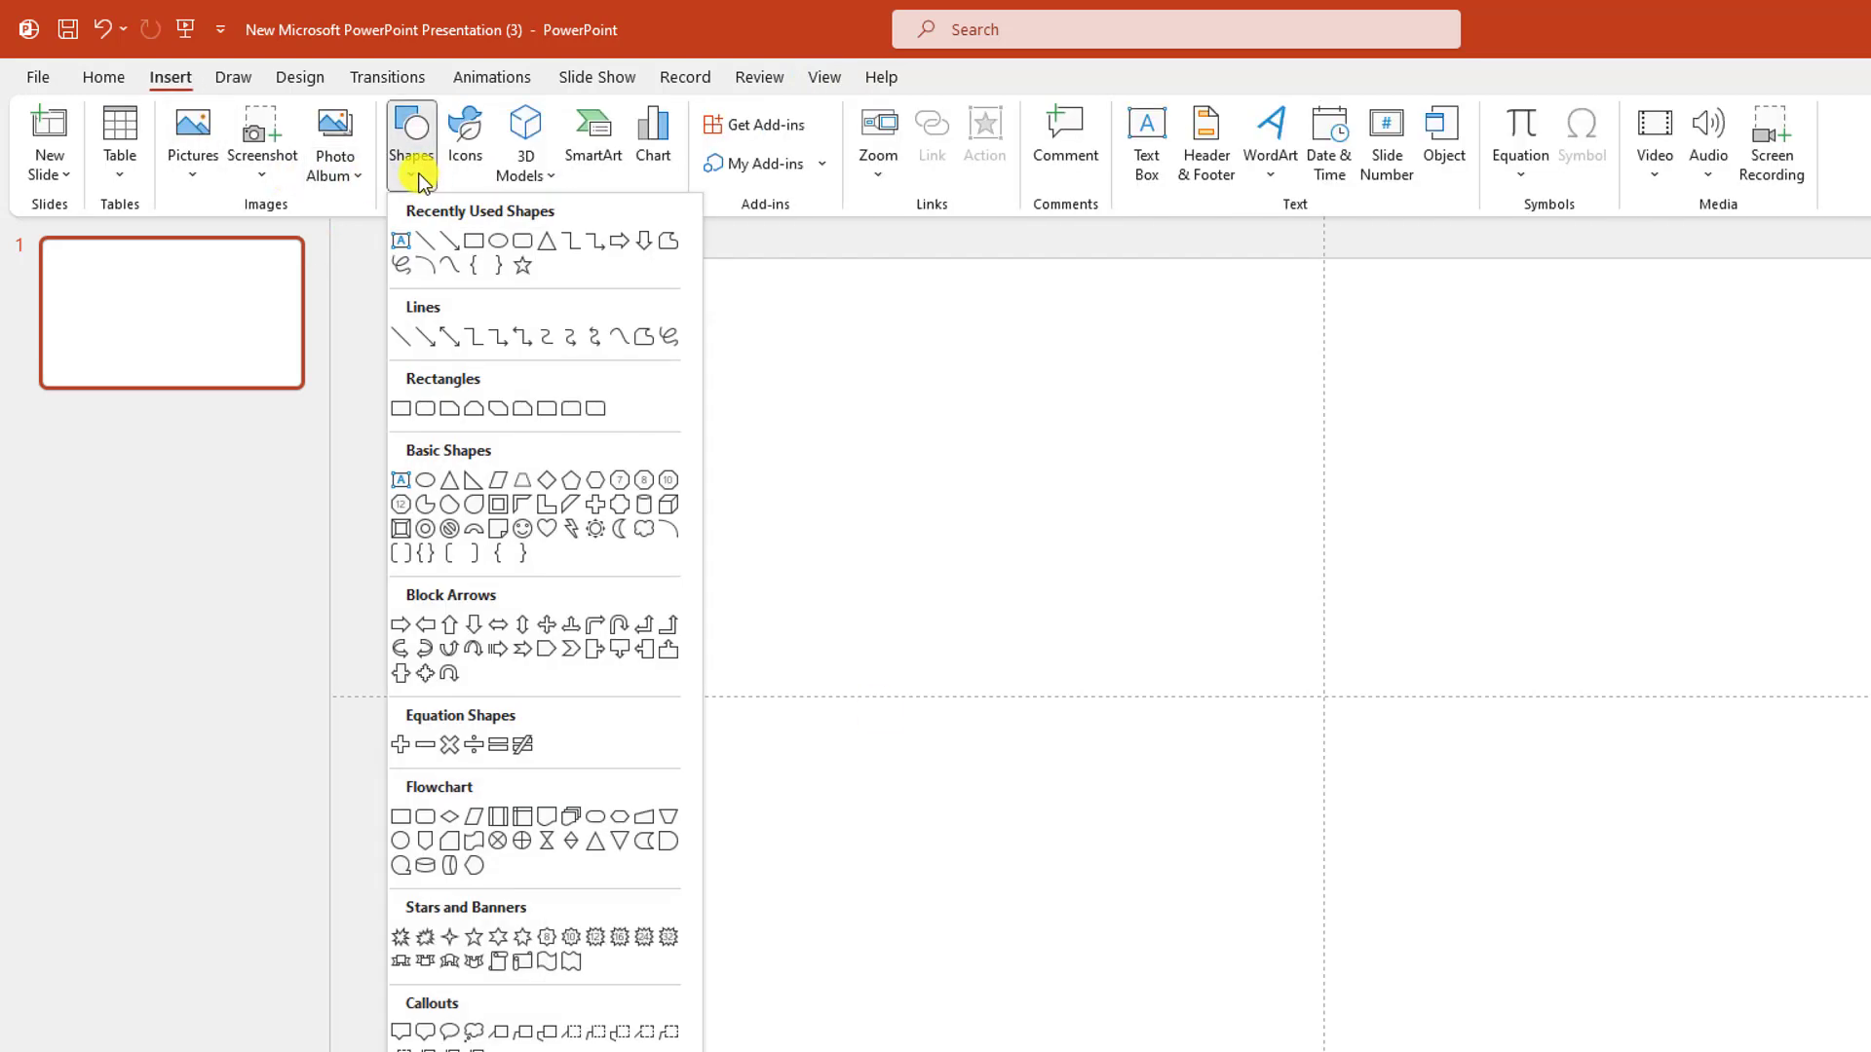
Draw a grey circle with no outline below the slide centre
click(495, 240)
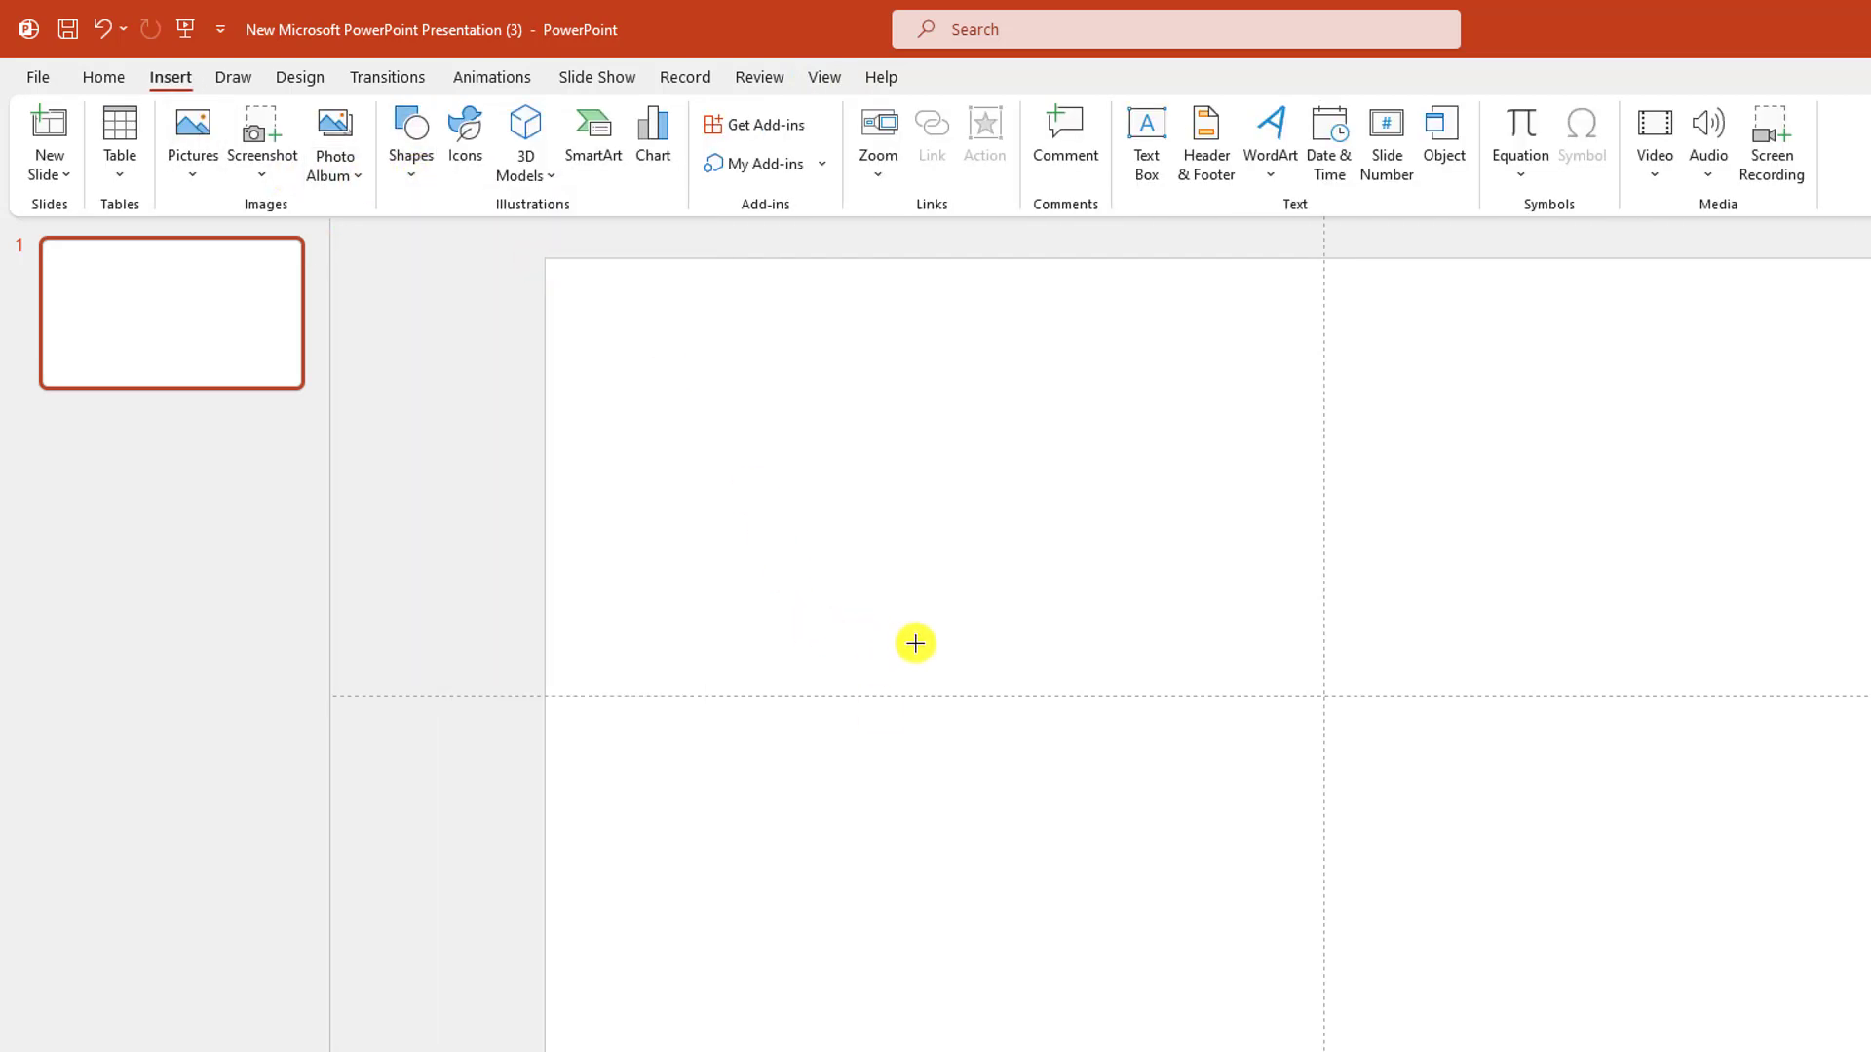
drag(902, 616, 1107, 873)
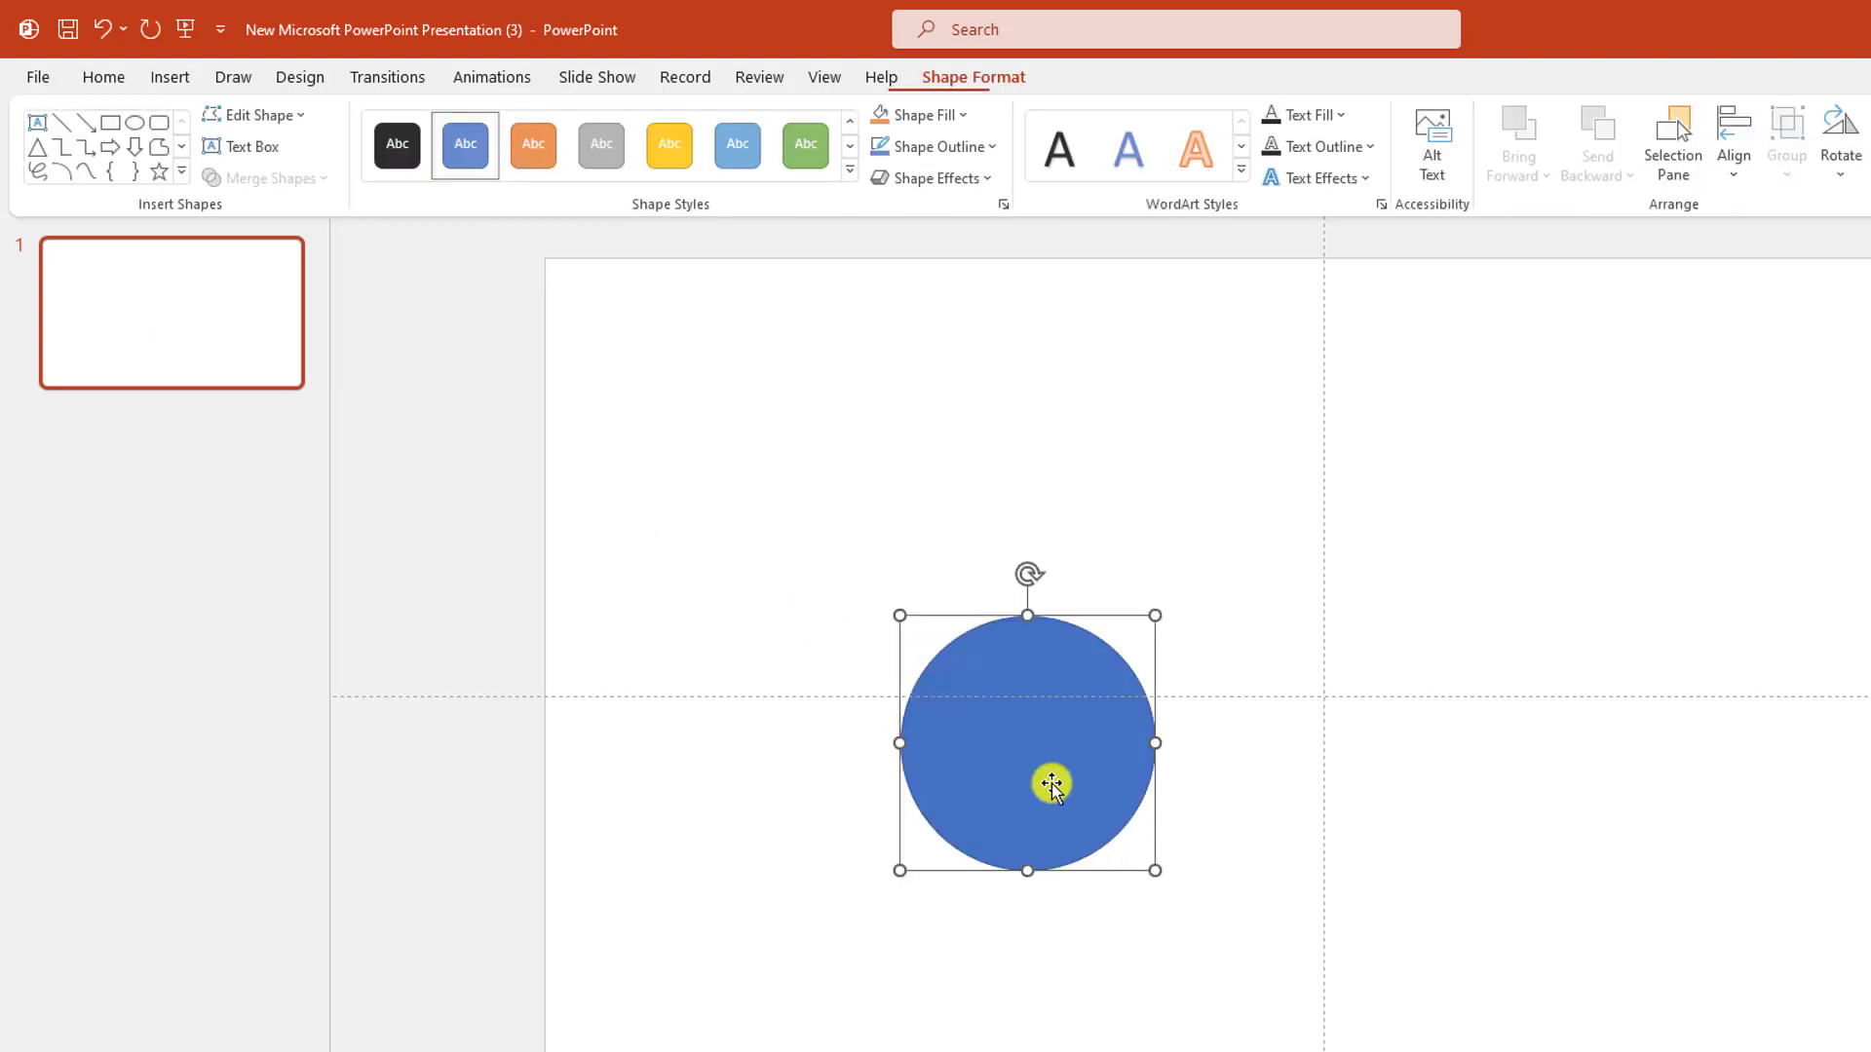
drag(1018, 765, 998, 720)
drag(1131, 821, 1151, 845)
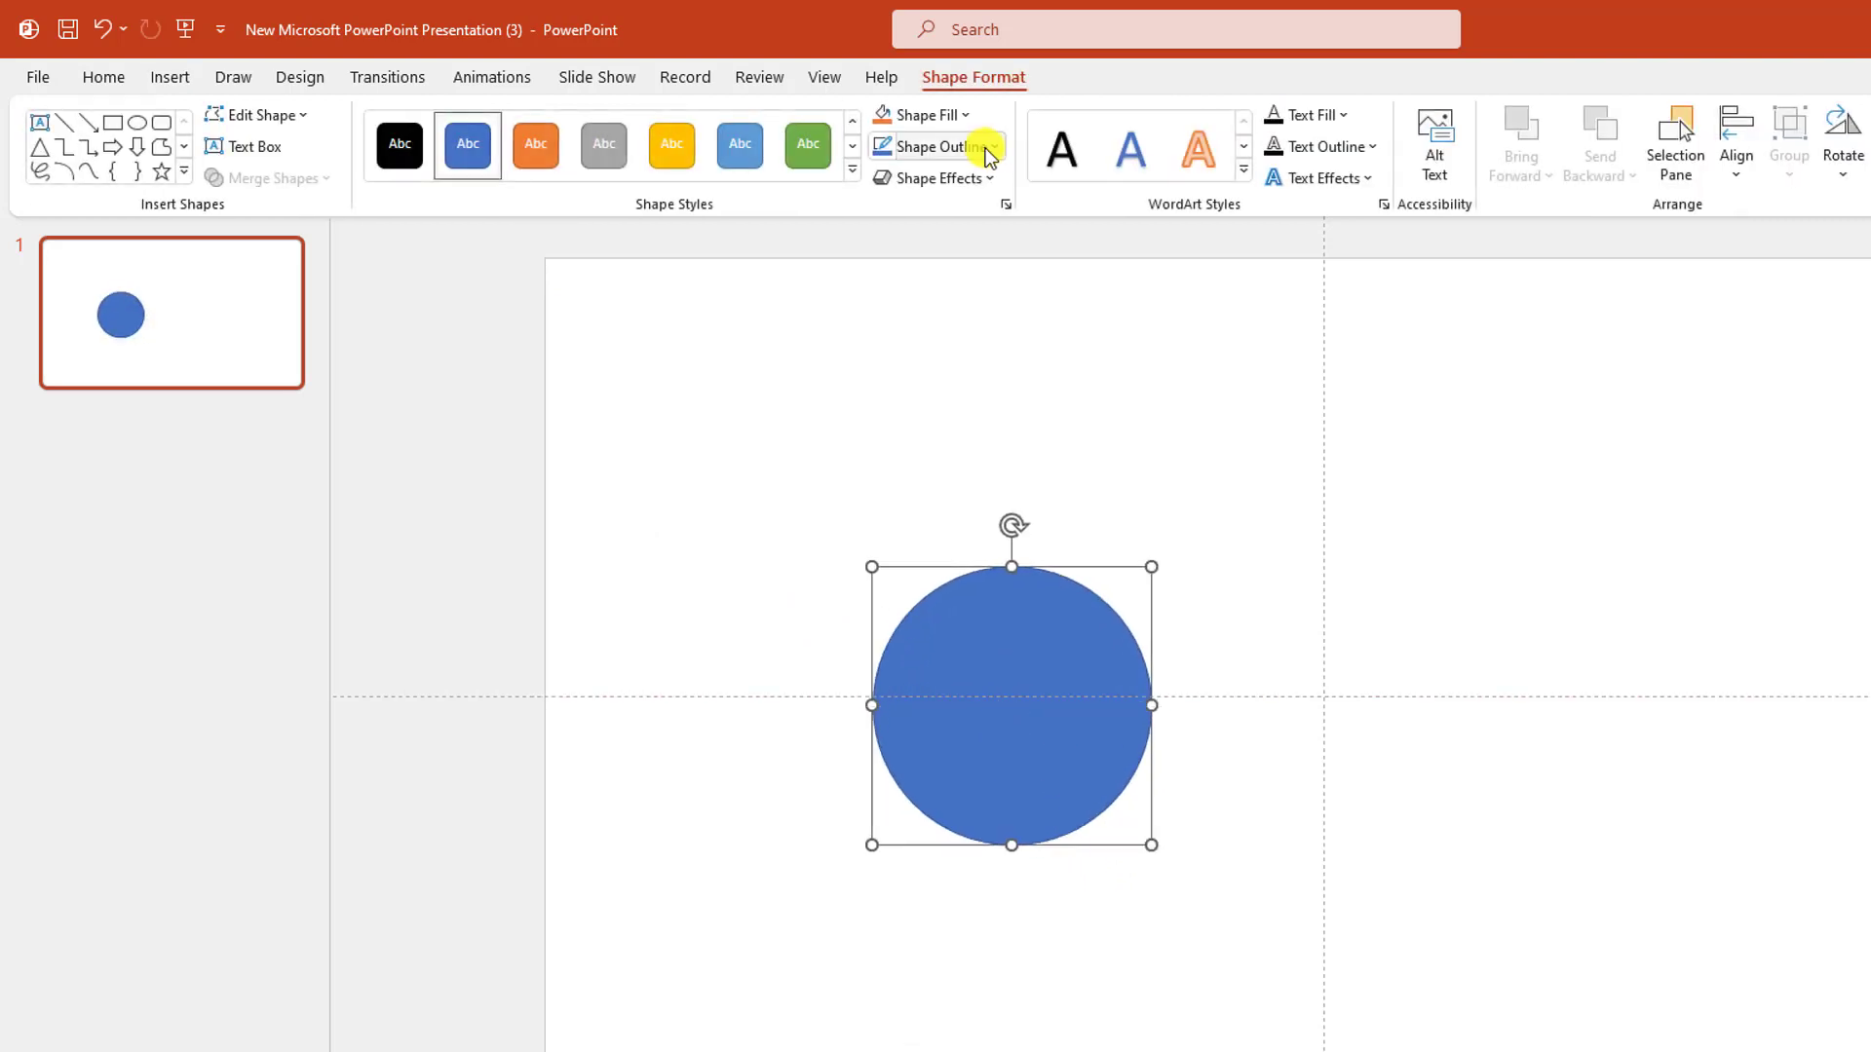
click(992, 146)
click(965, 417)
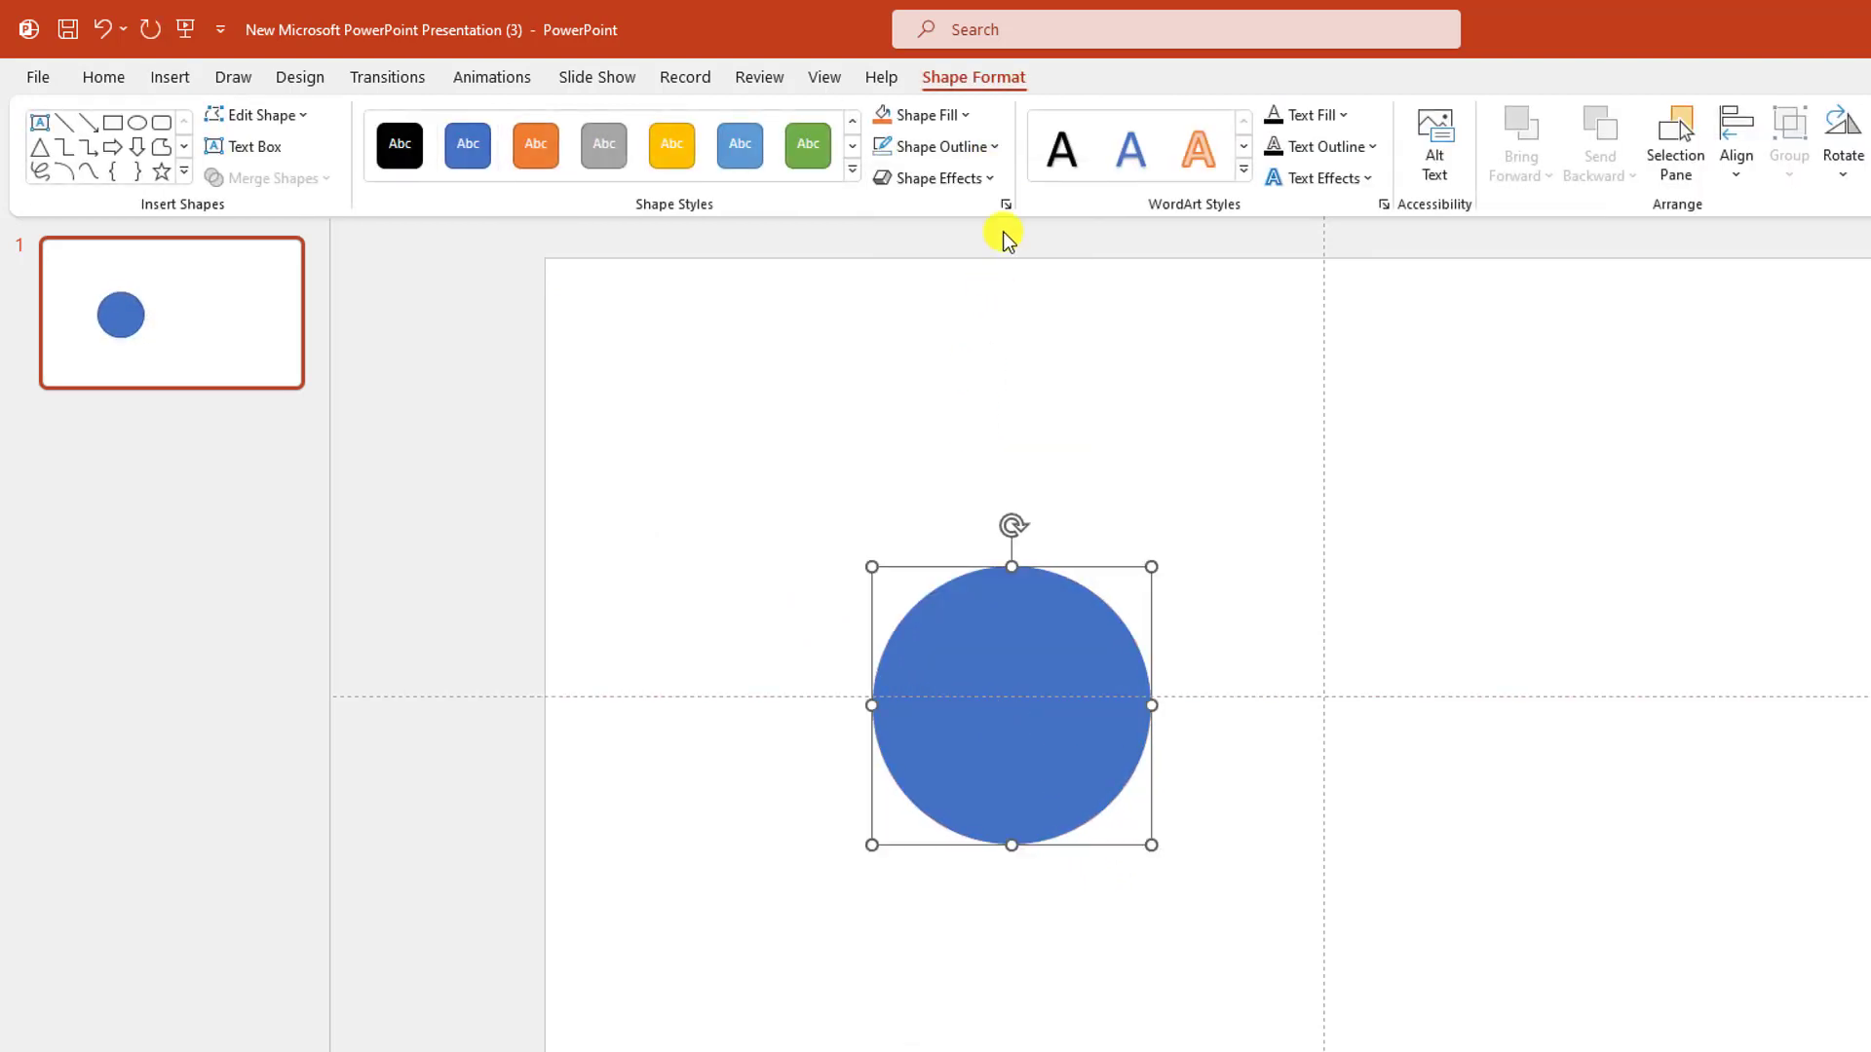
click(963, 115)
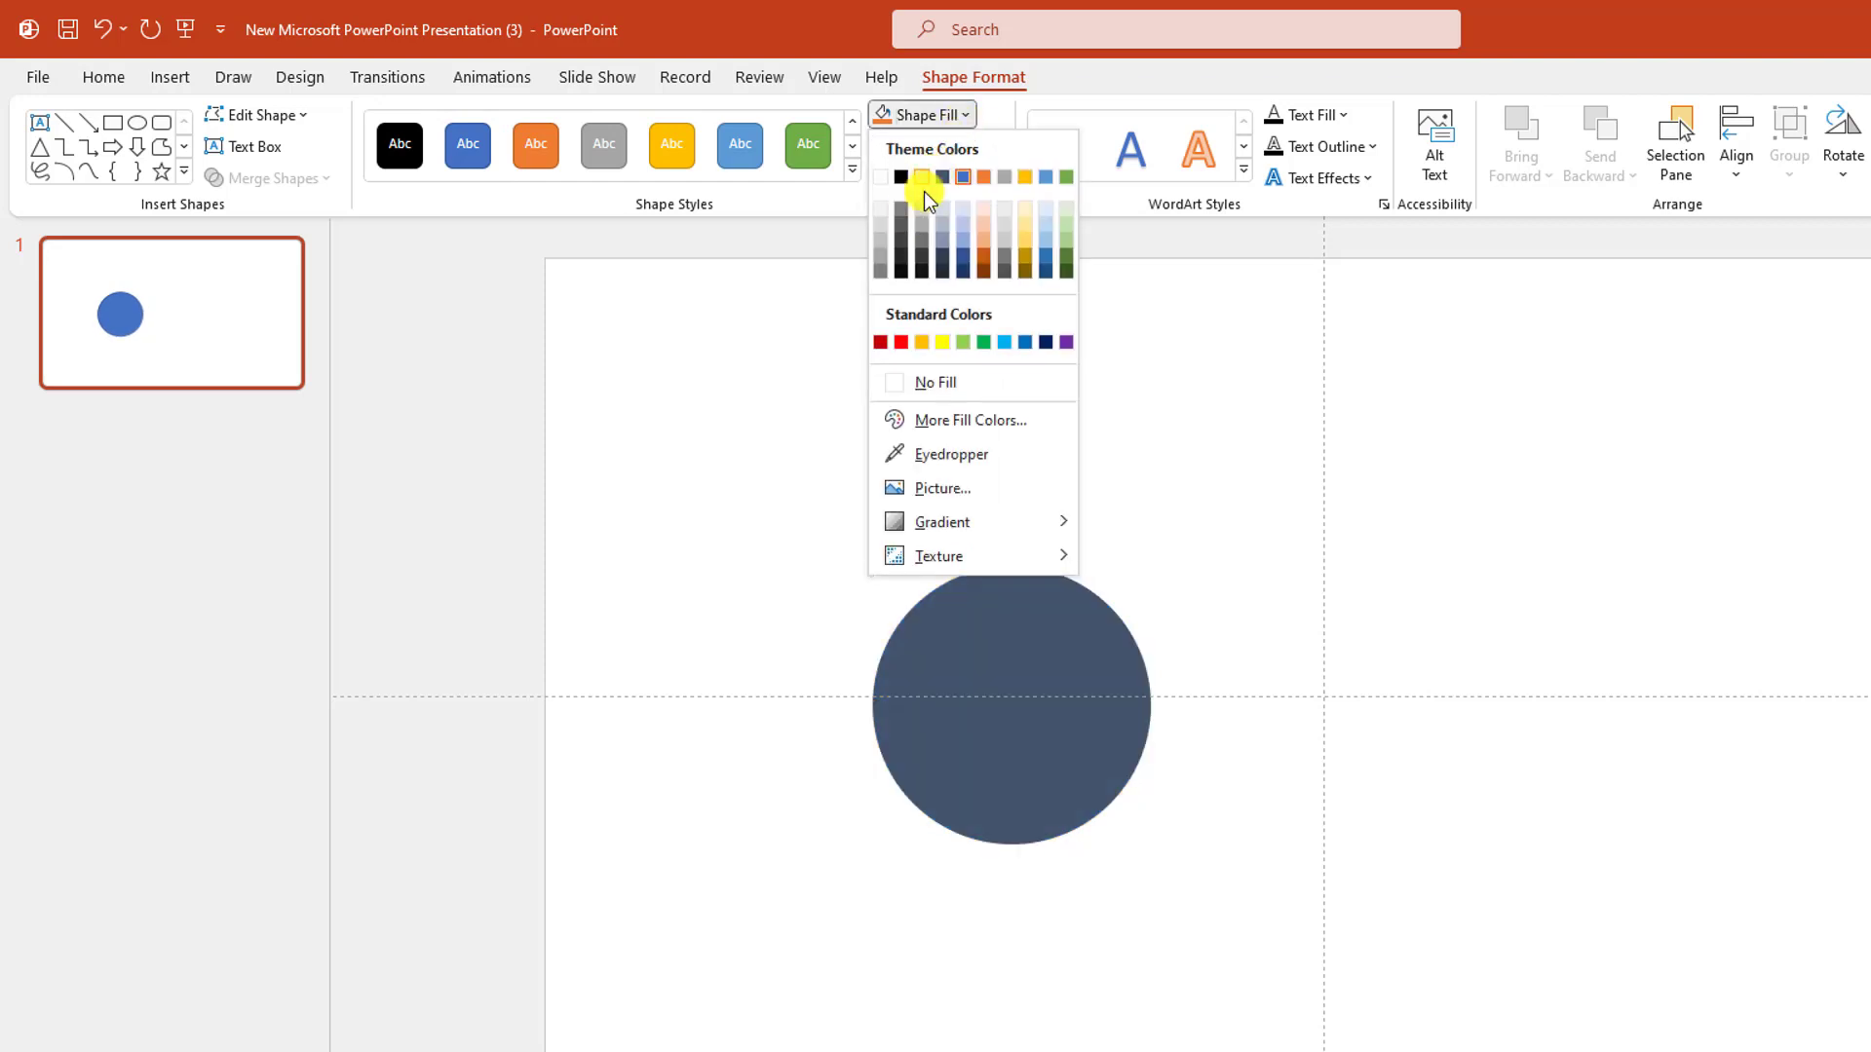
click(880, 247)
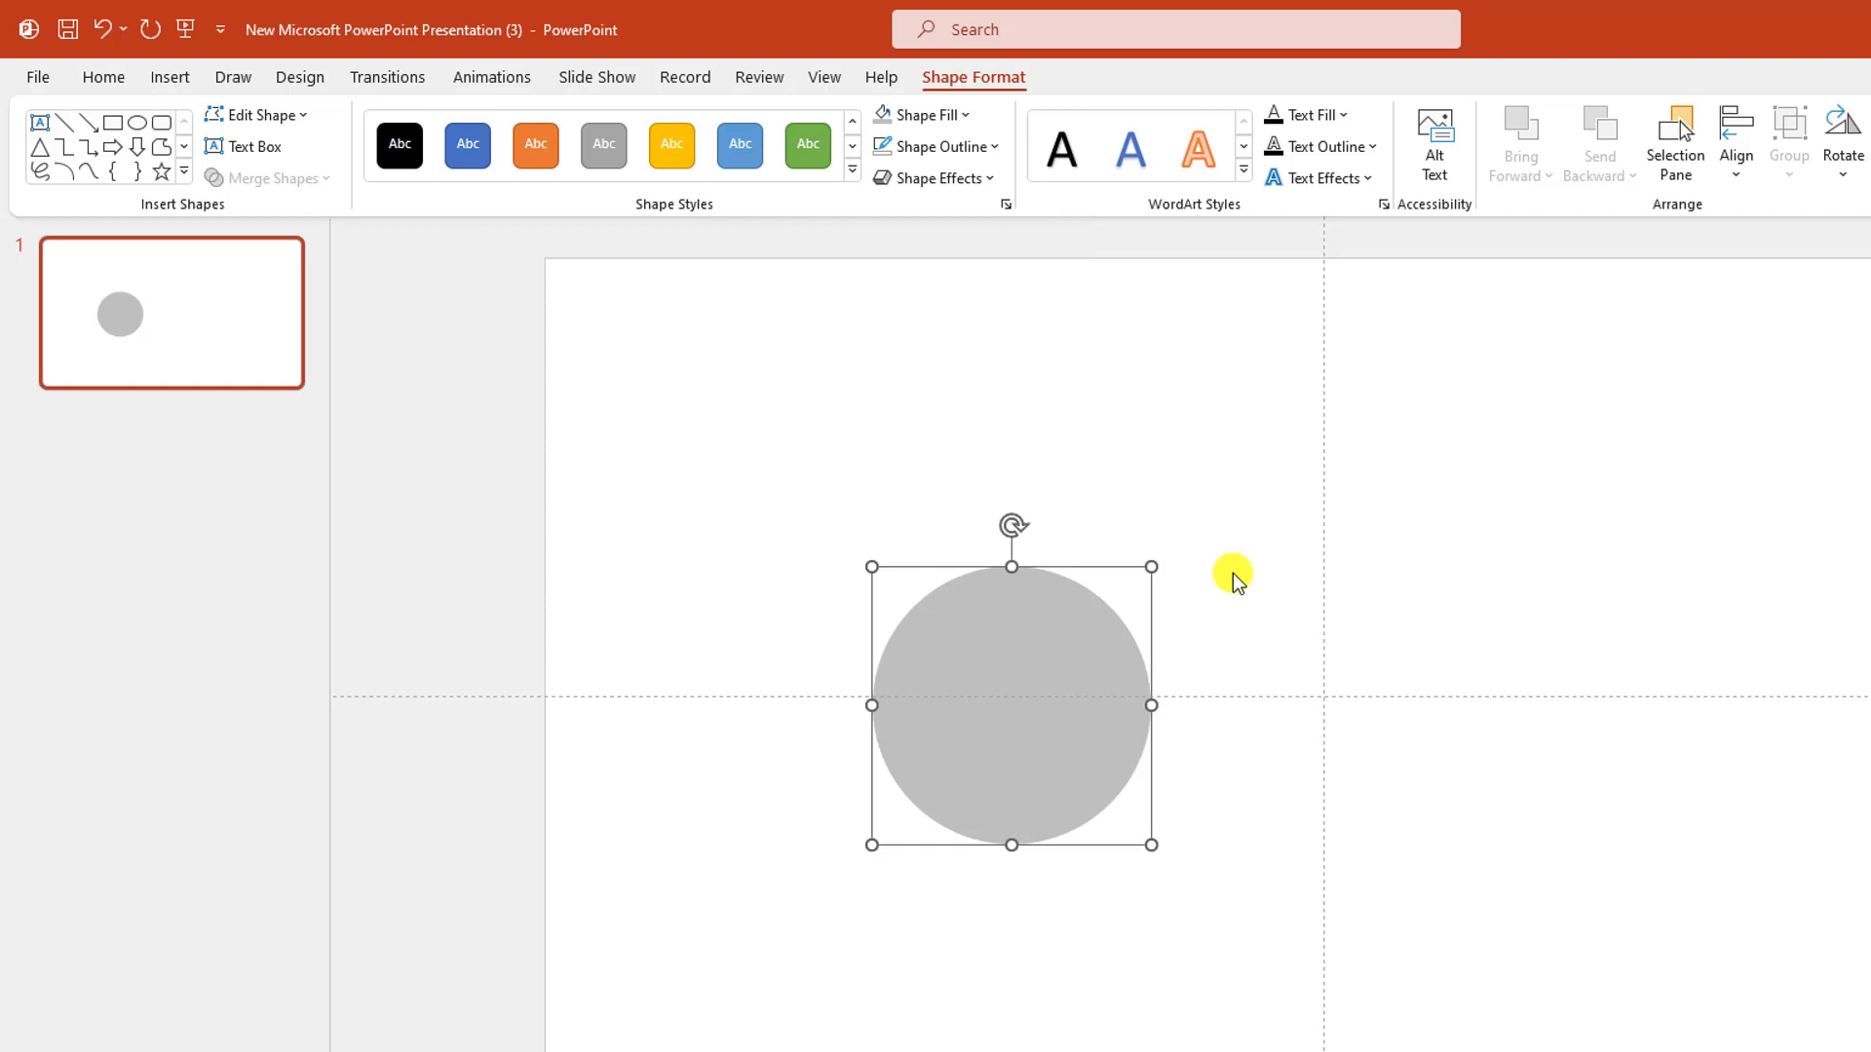
Duplicate the circle, fill the copy orange, then shrink and centre it on the grey one
key(ctrl+d)
click(963, 115)
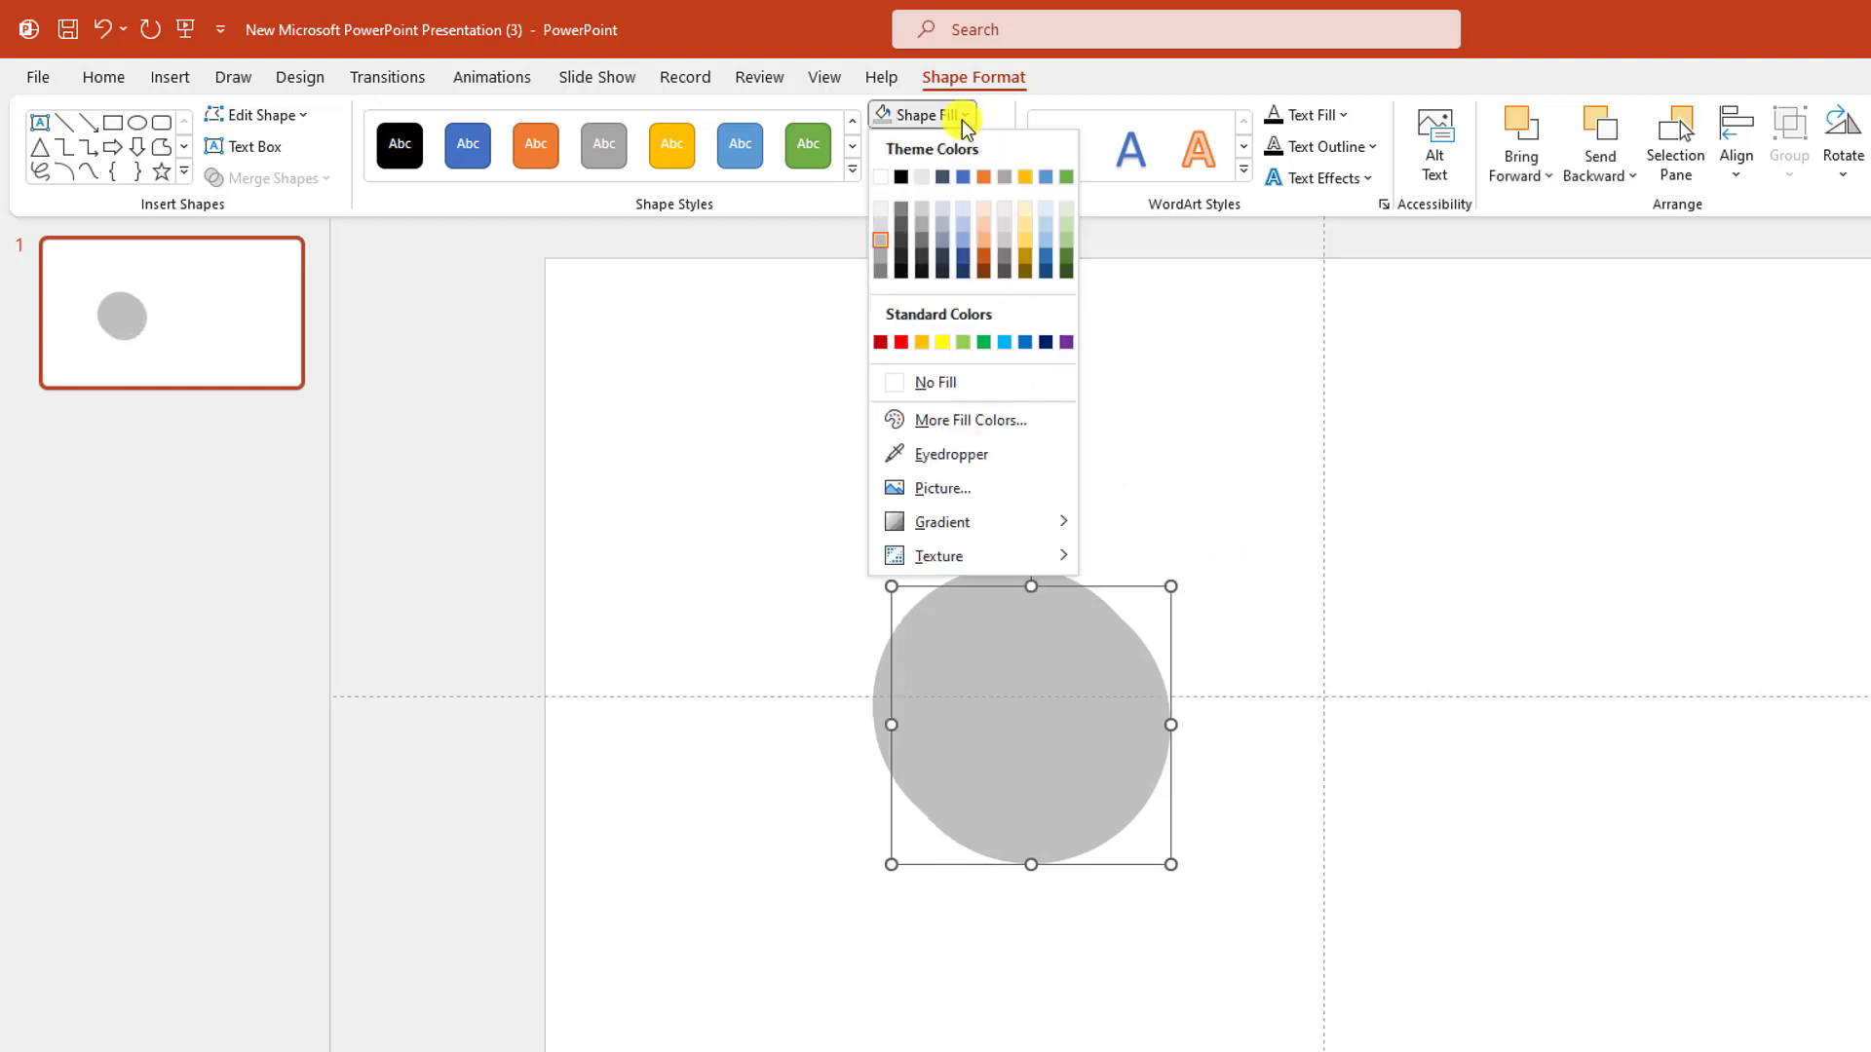
click(984, 176)
drag(1167, 585, 1094, 663)
drag(997, 744, 1015, 687)
drag(1113, 808, 1106, 792)
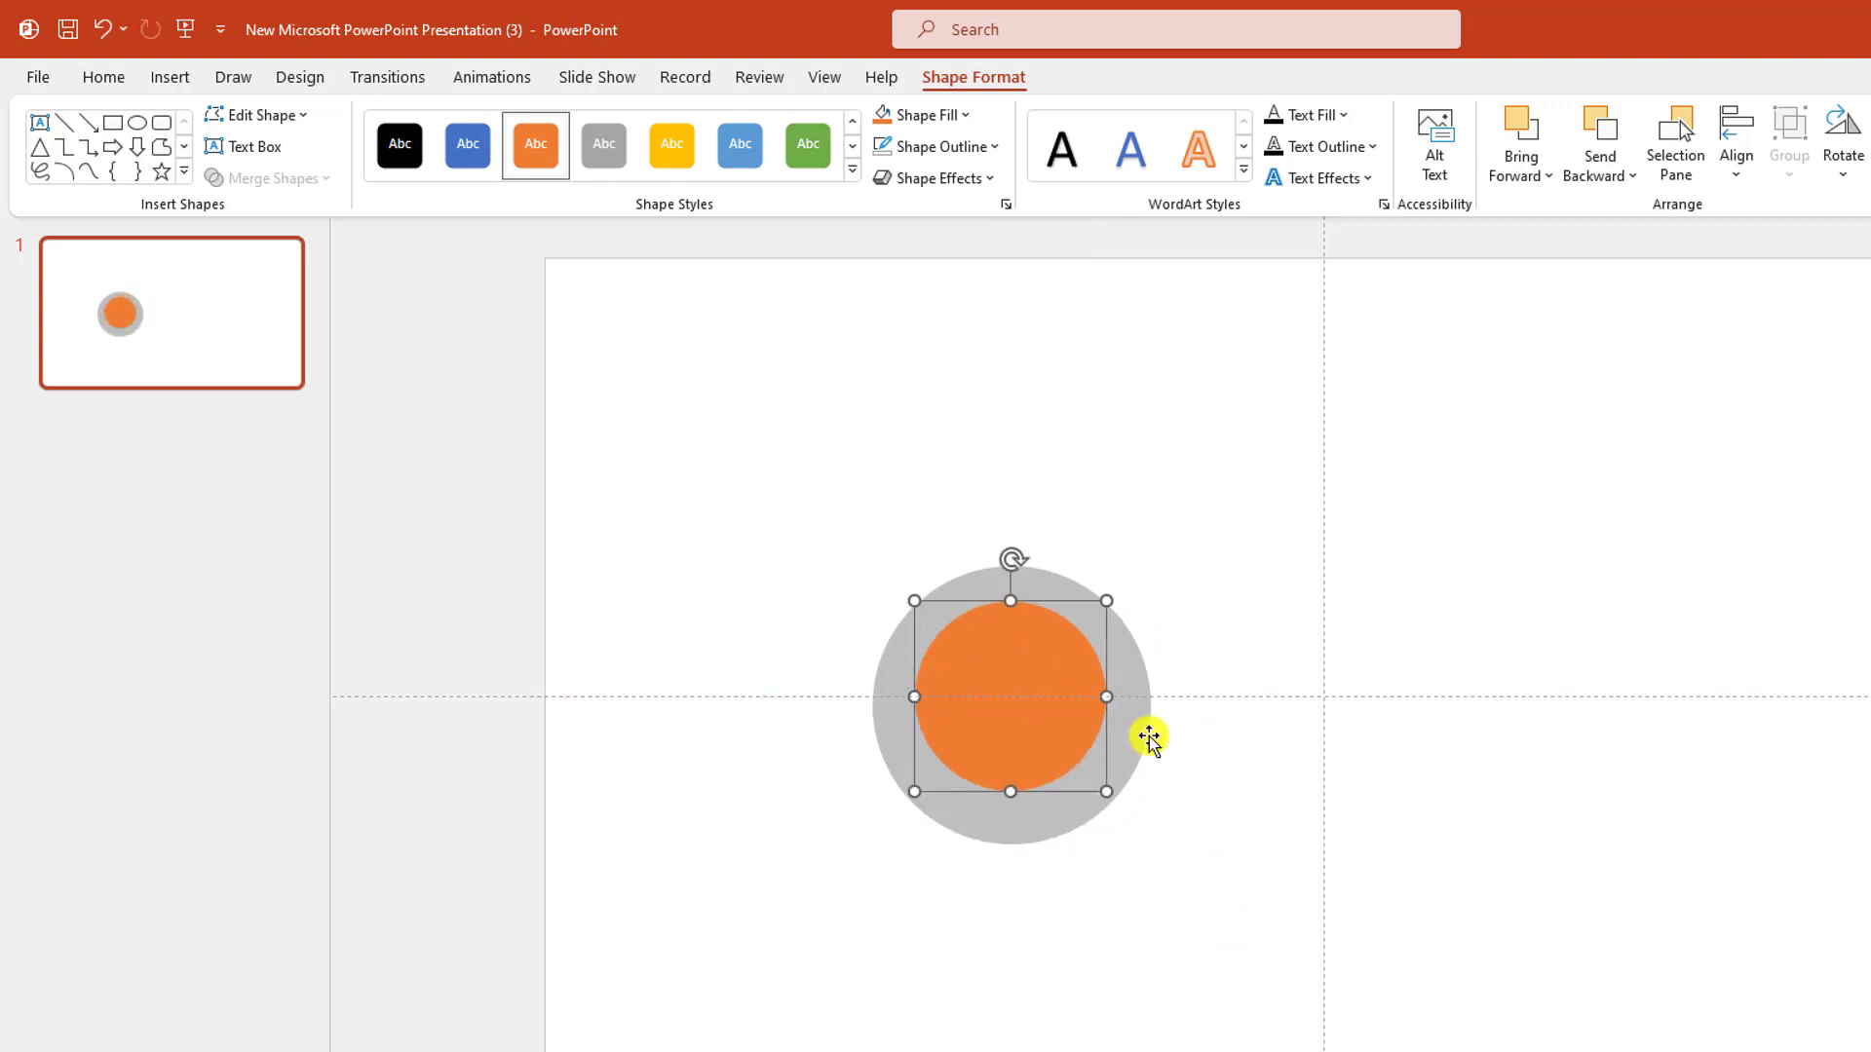
Add a smaller light blue copy of the circle centred inside the orange one
key(ctrl+d)
drag(1091, 740, 1136, 757)
click(967, 117)
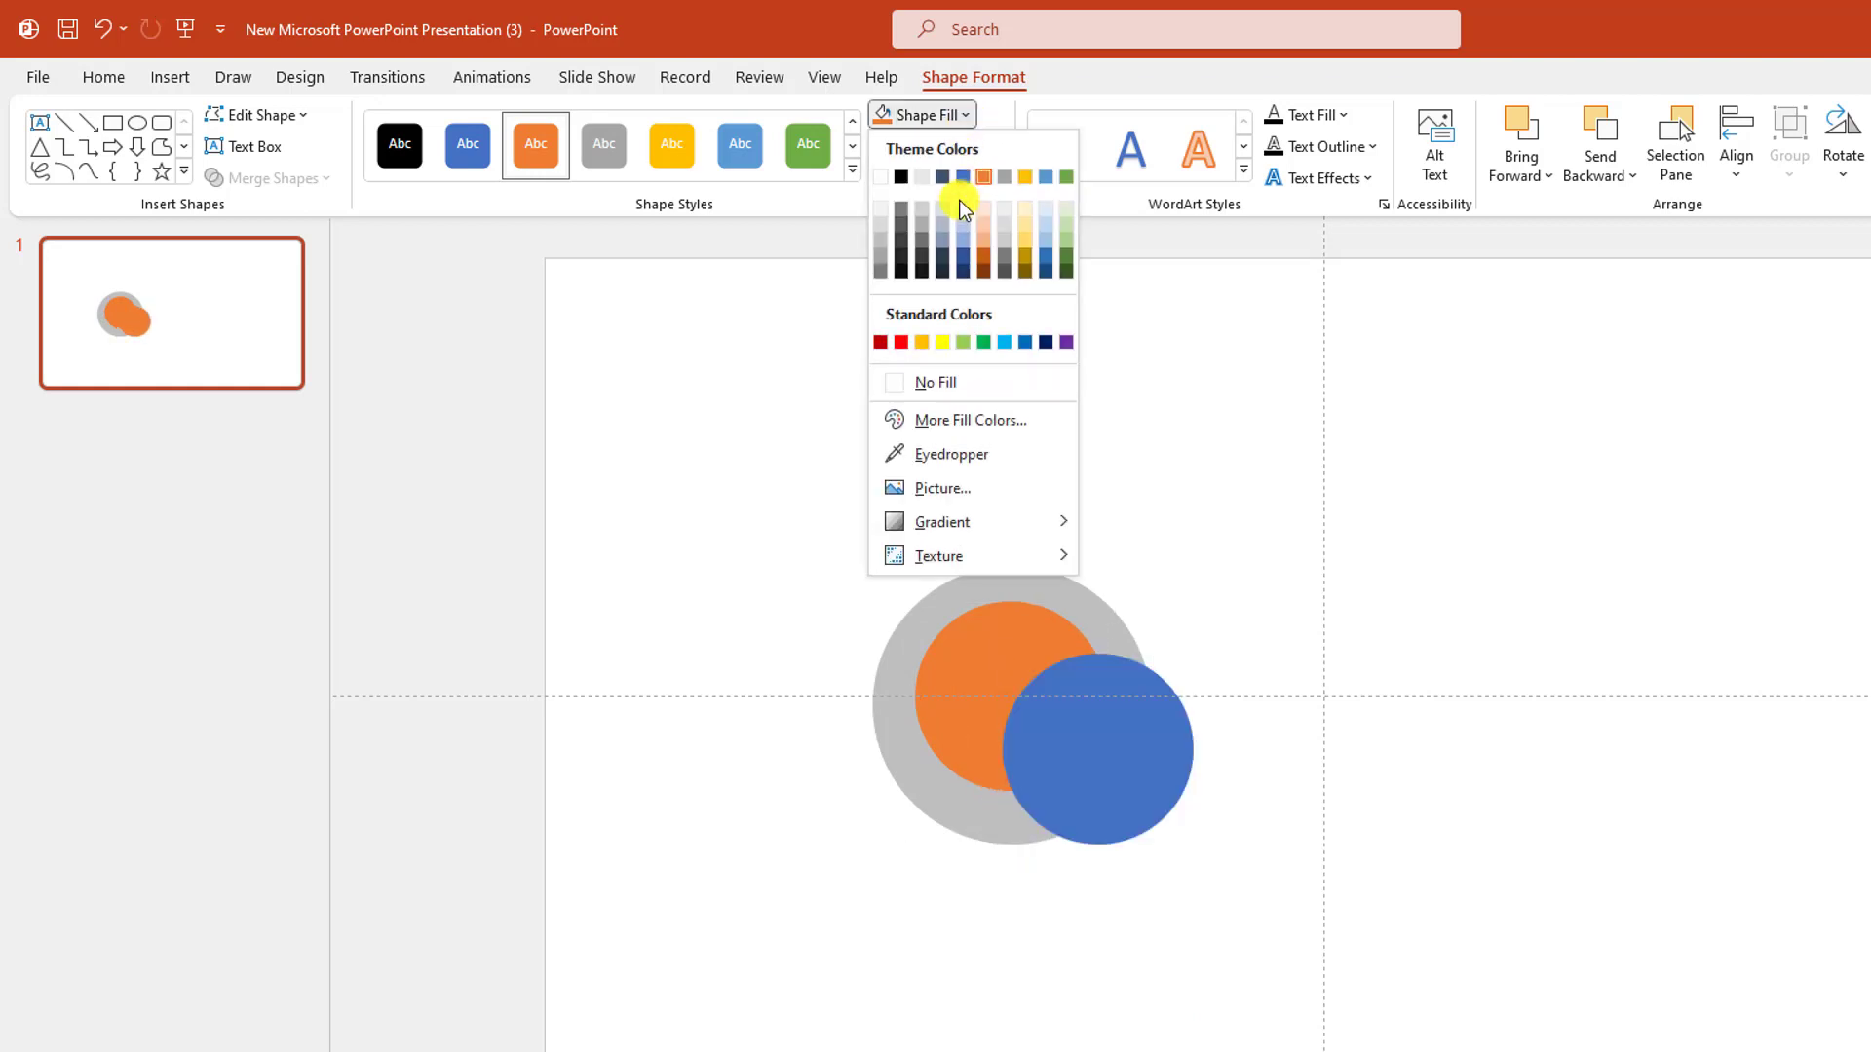
click(963, 238)
drag(1189, 659, 1126, 723)
drag(1065, 785, 1016, 710)
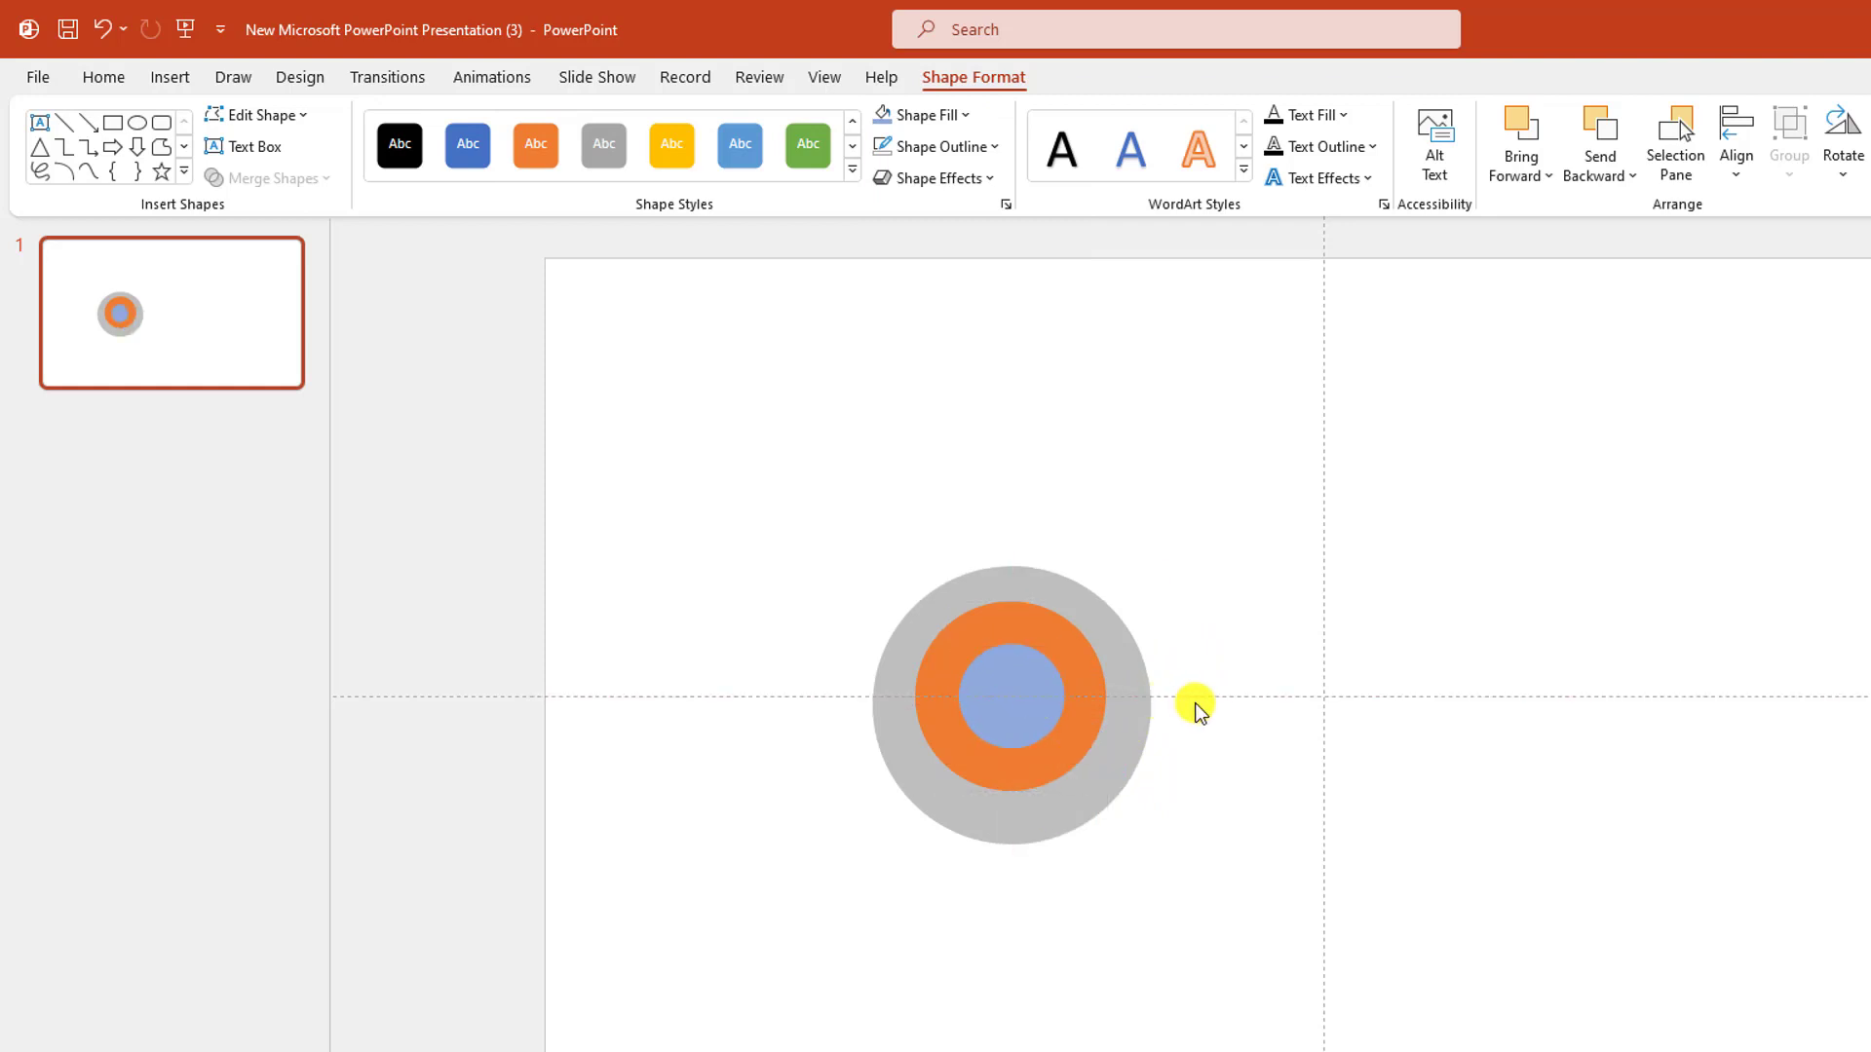
Add a small light grey dot at the centre of the rings
key(ctrl+z)
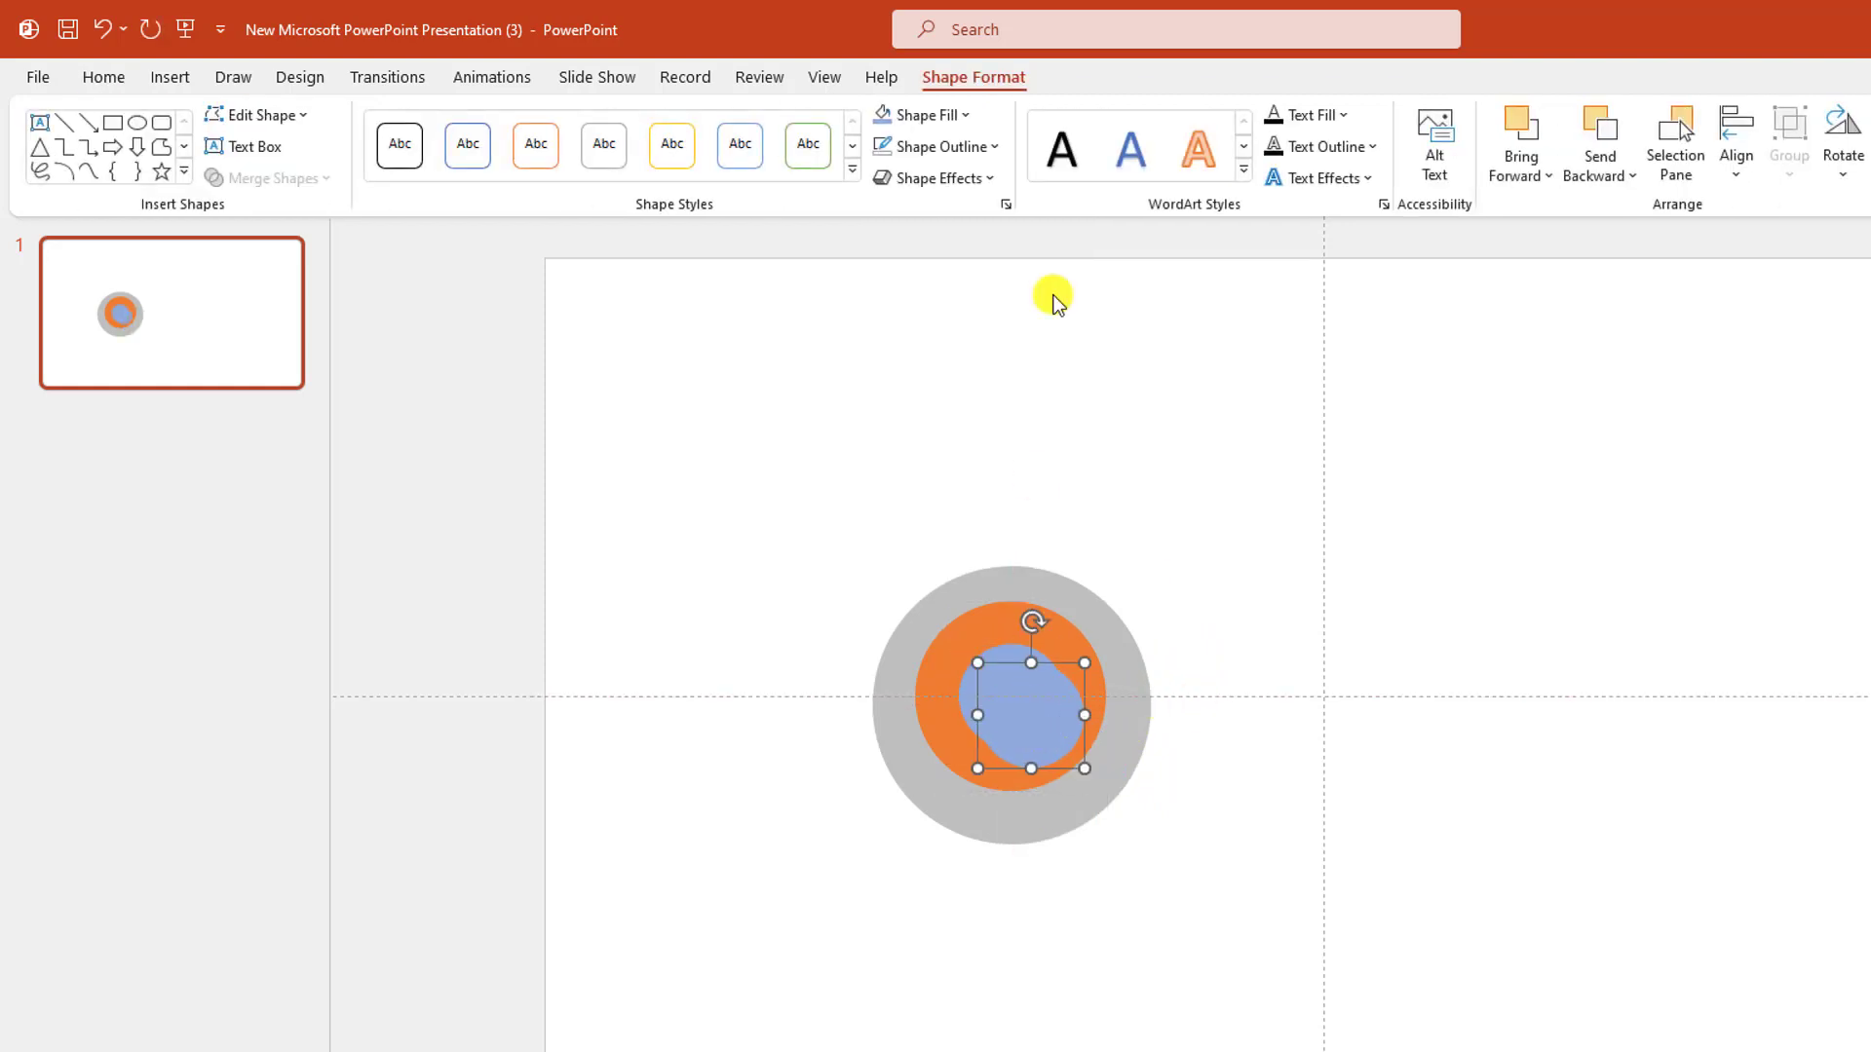
click(965, 117)
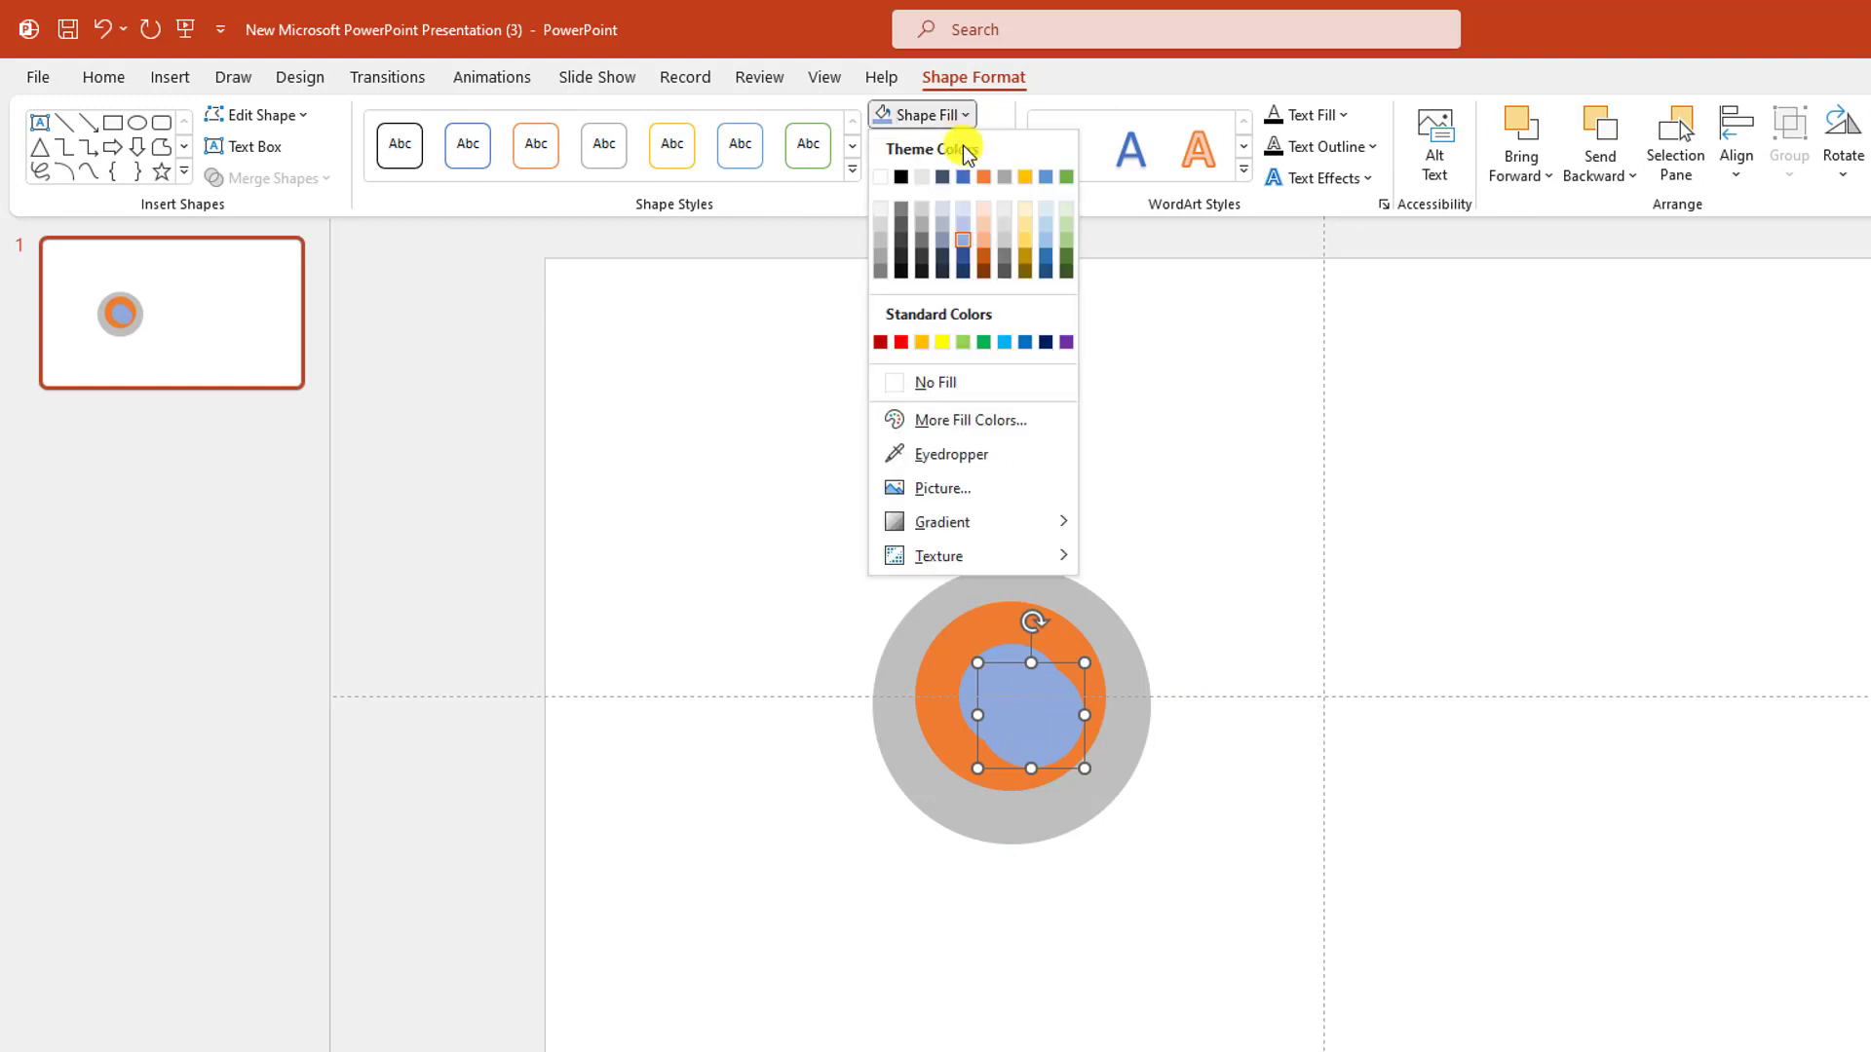
click(916, 239)
drag(1084, 664, 1002, 758)
ctrl+scroll(910, 634, up, 1)
drag(910, 676, 933, 617)
click(1313, 617)
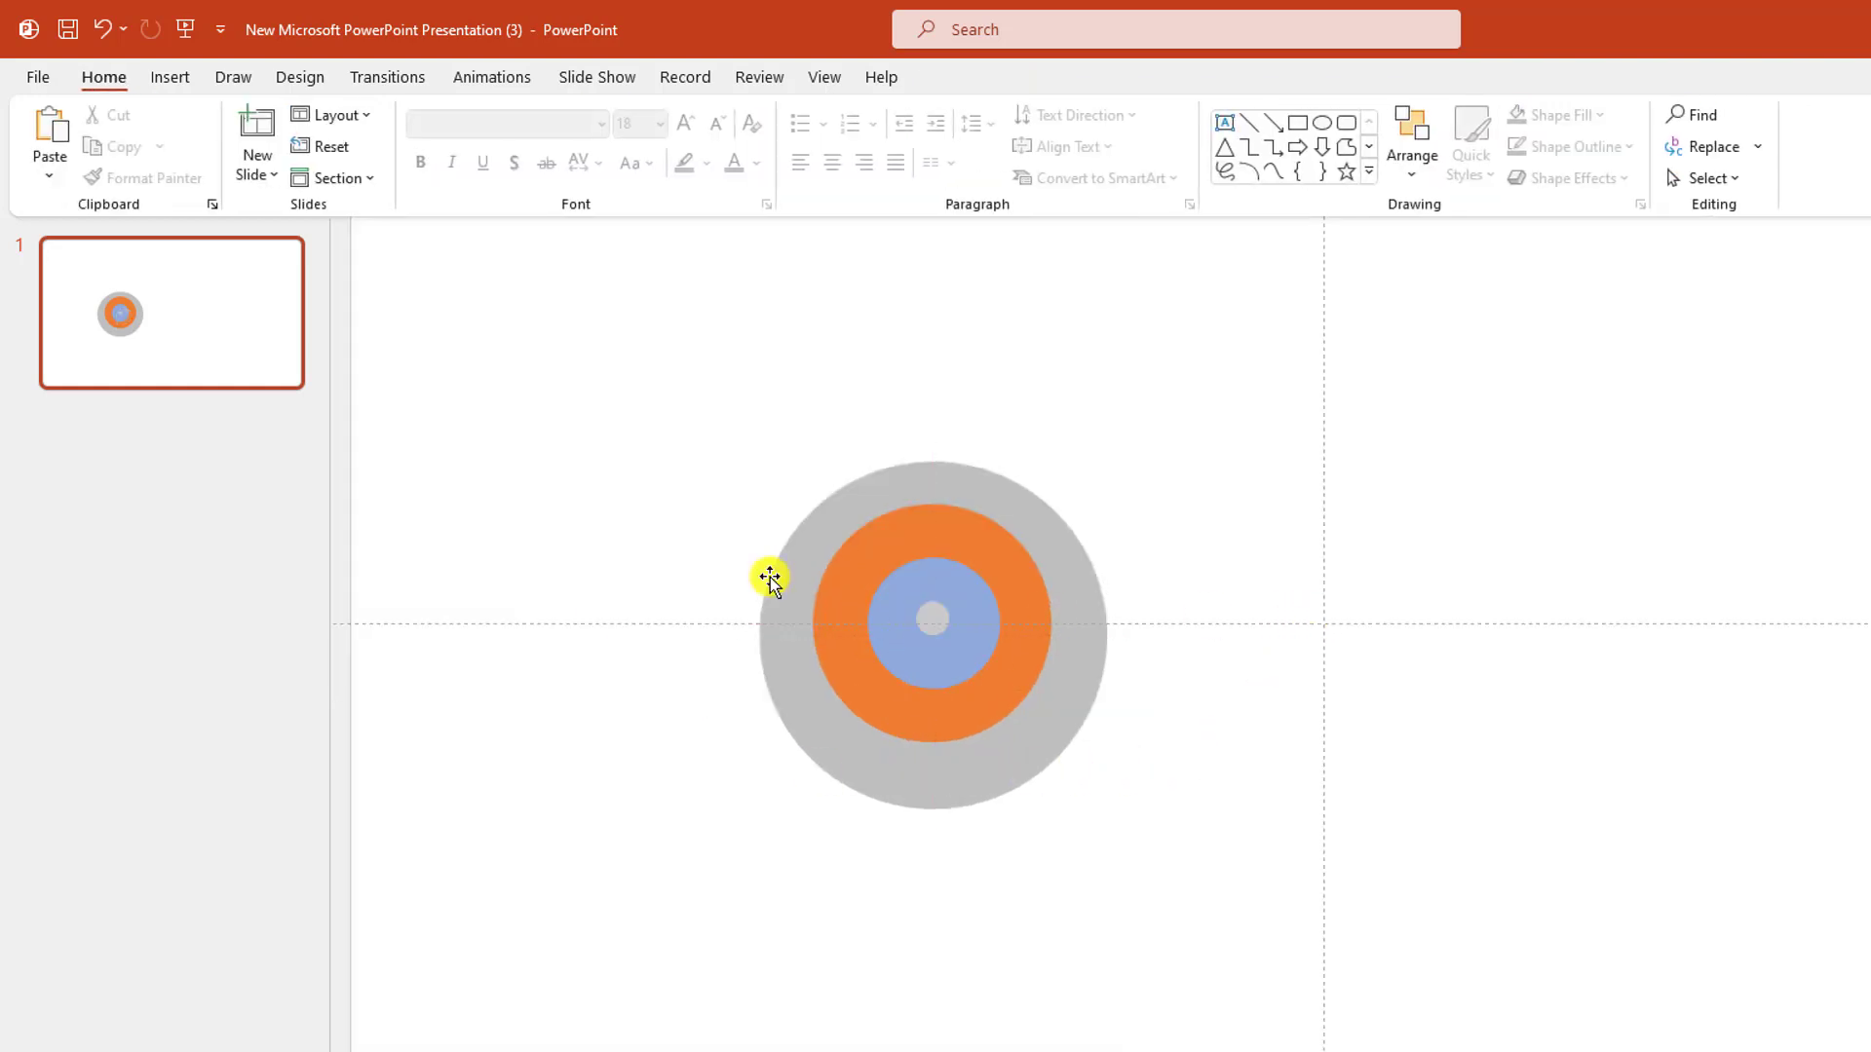
Align all four circles with Align Center and Align Middle
drag(599, 354, 1282, 1016)
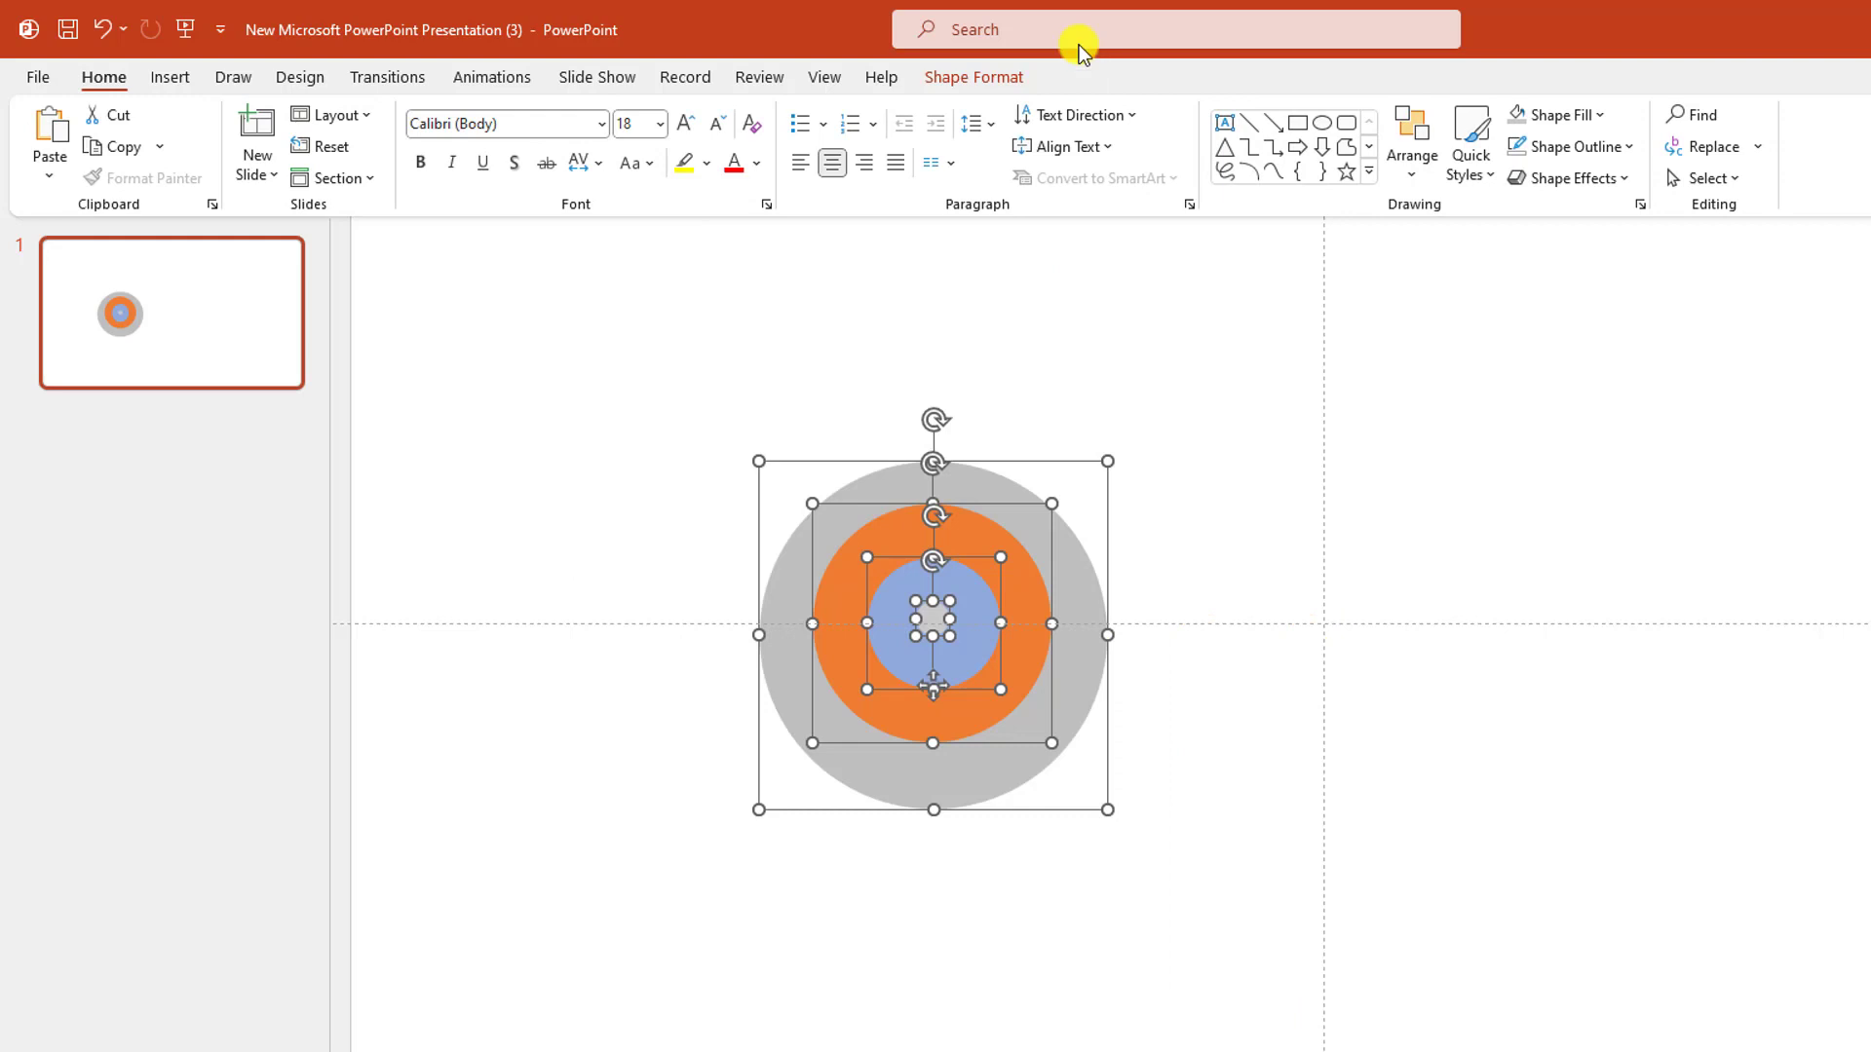
click(964, 83)
click(1733, 172)
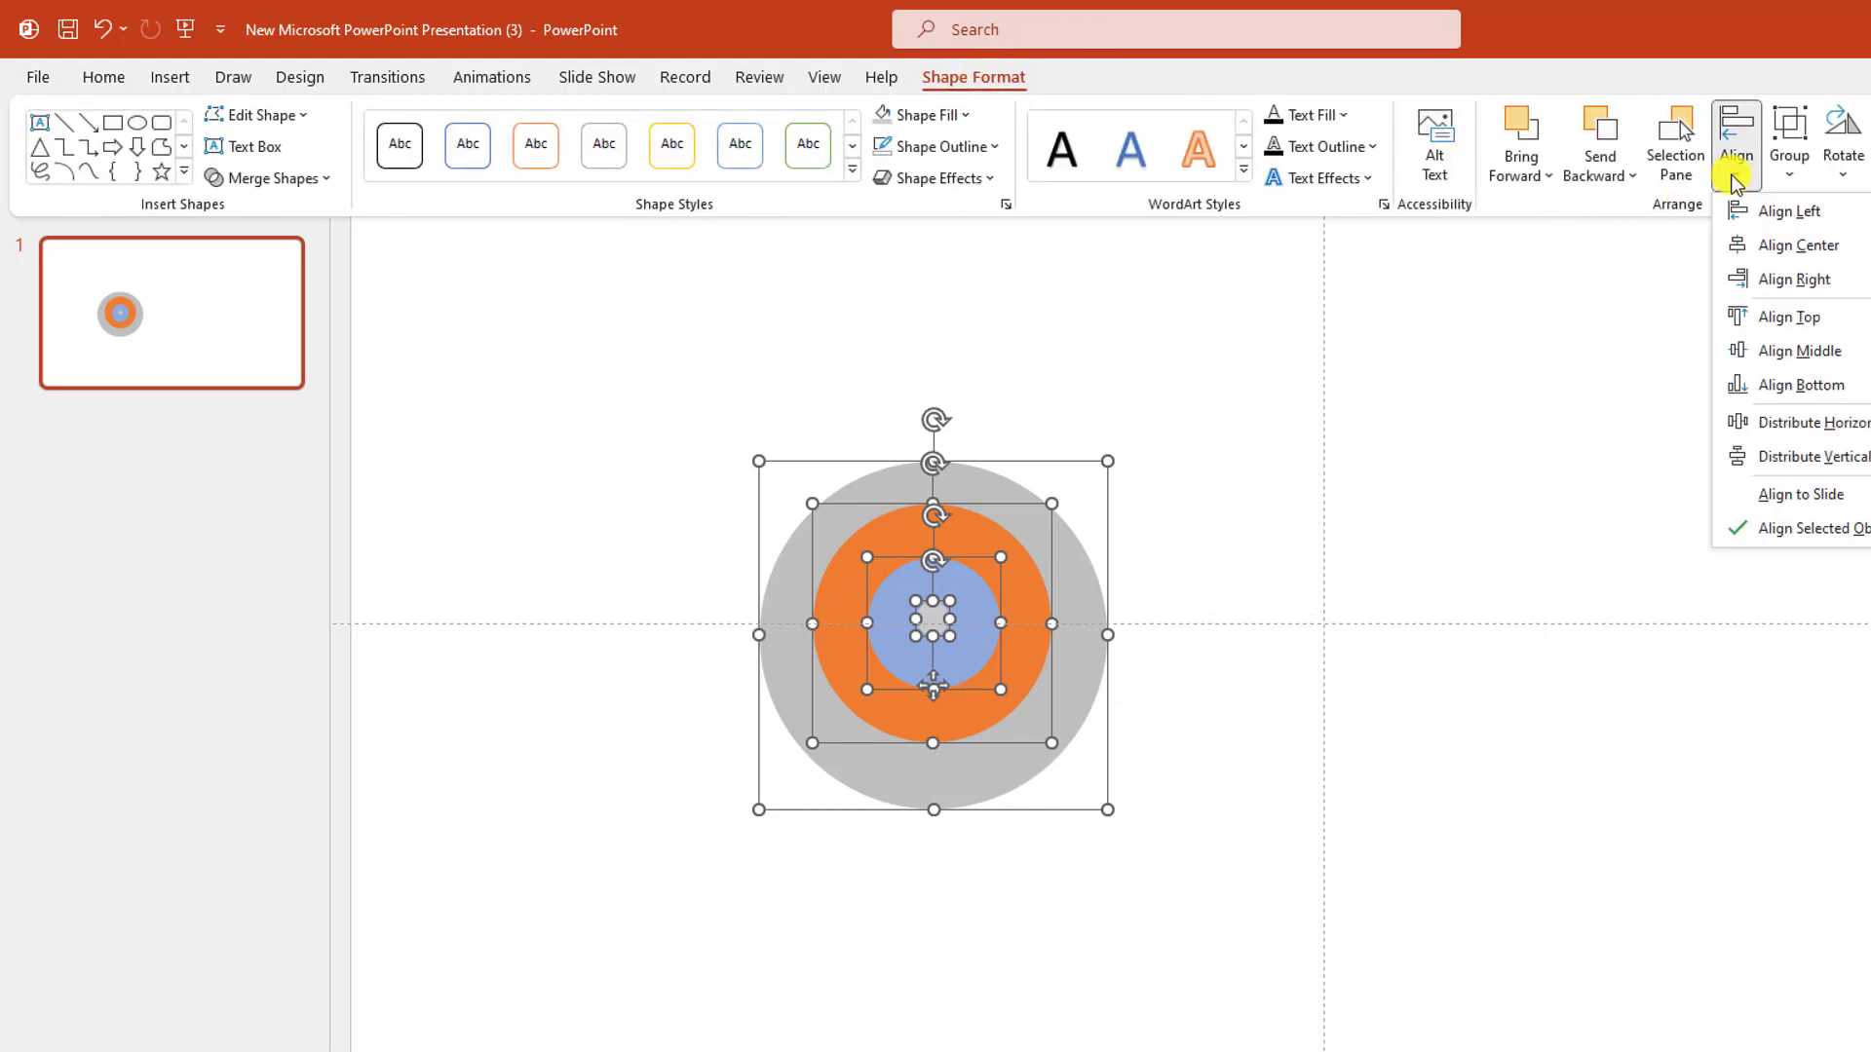
click(1772, 249)
click(1737, 164)
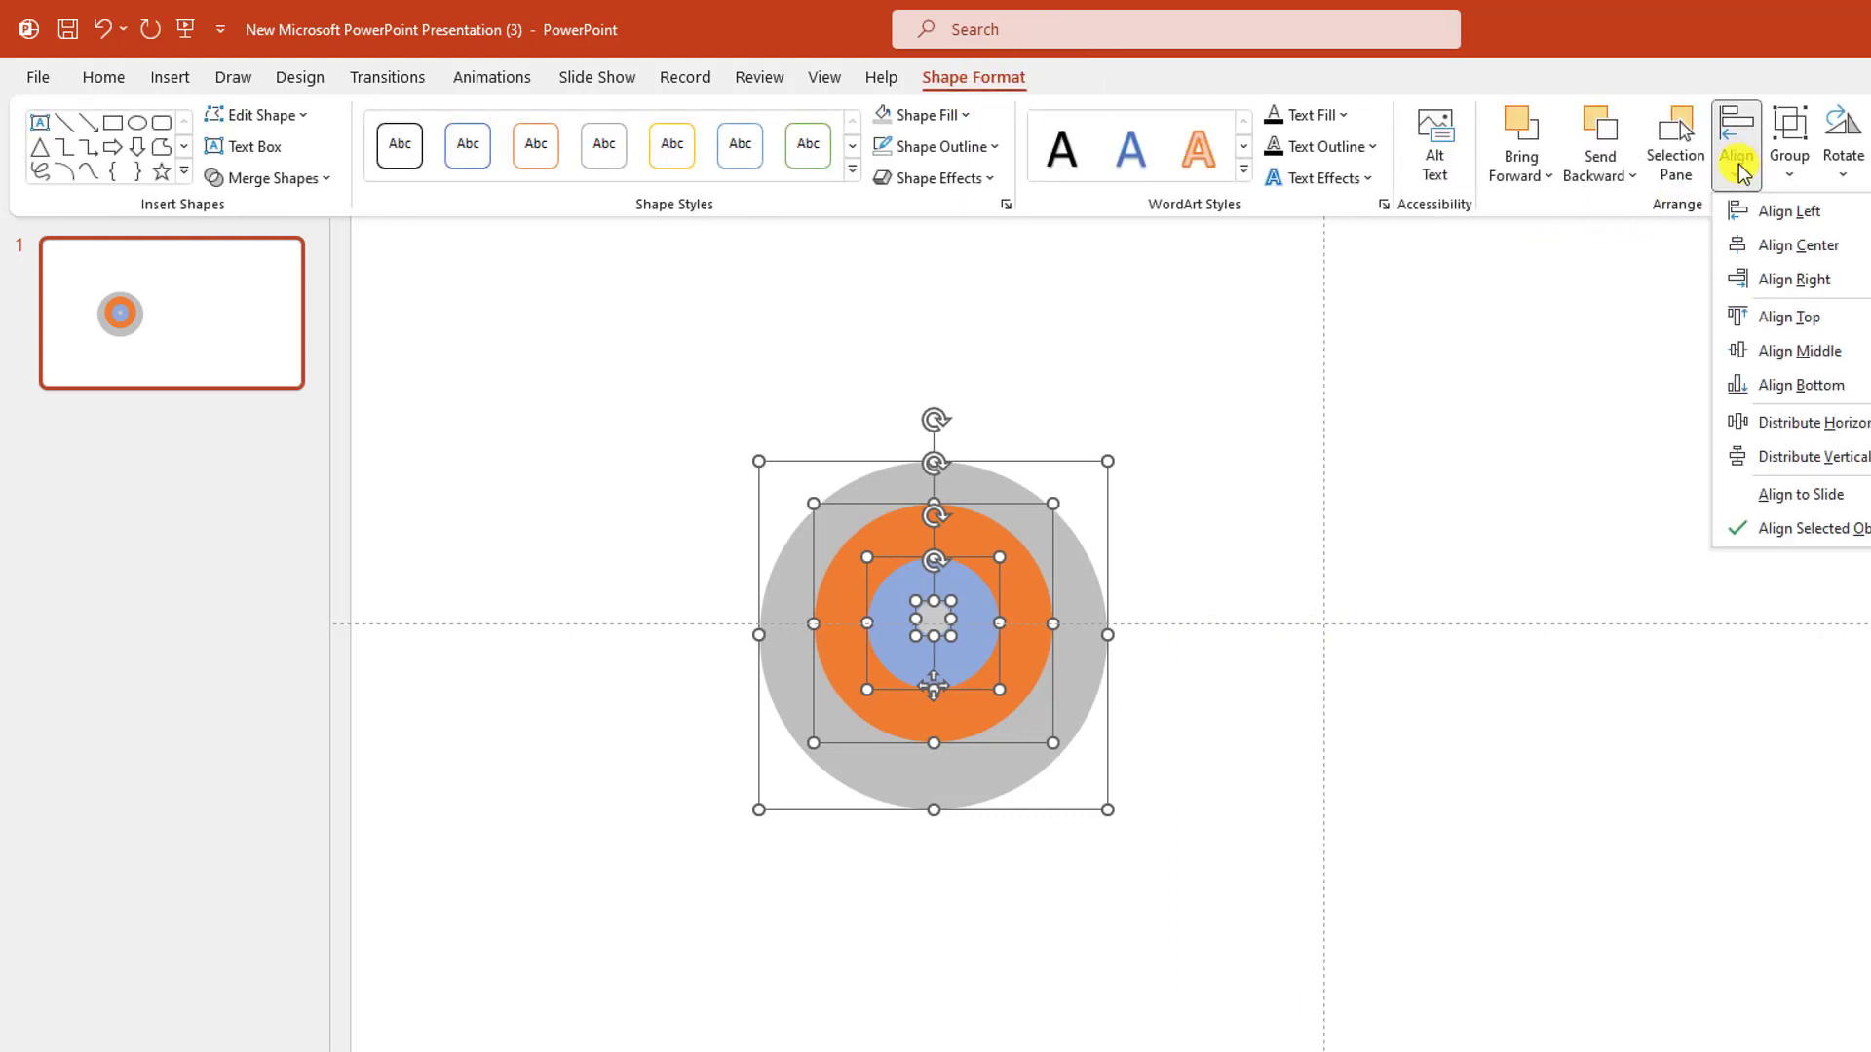
click(1784, 349)
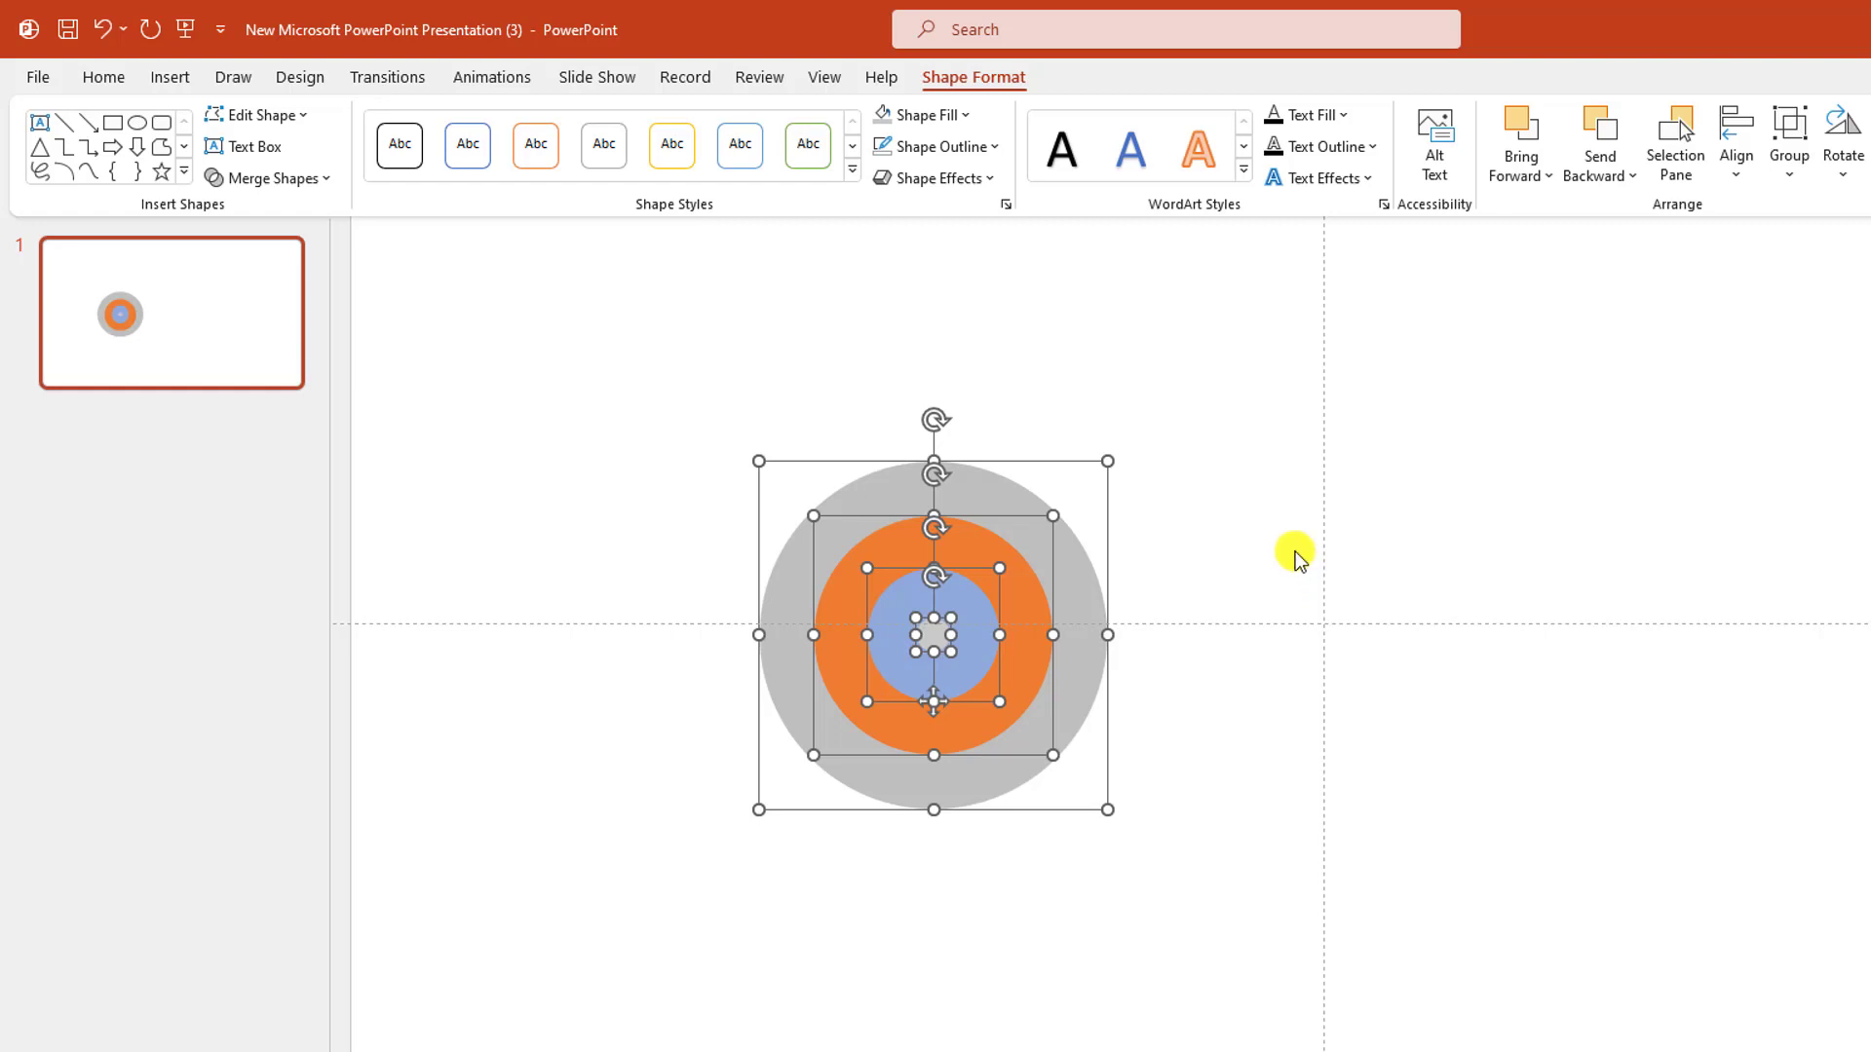
click(968, 117)
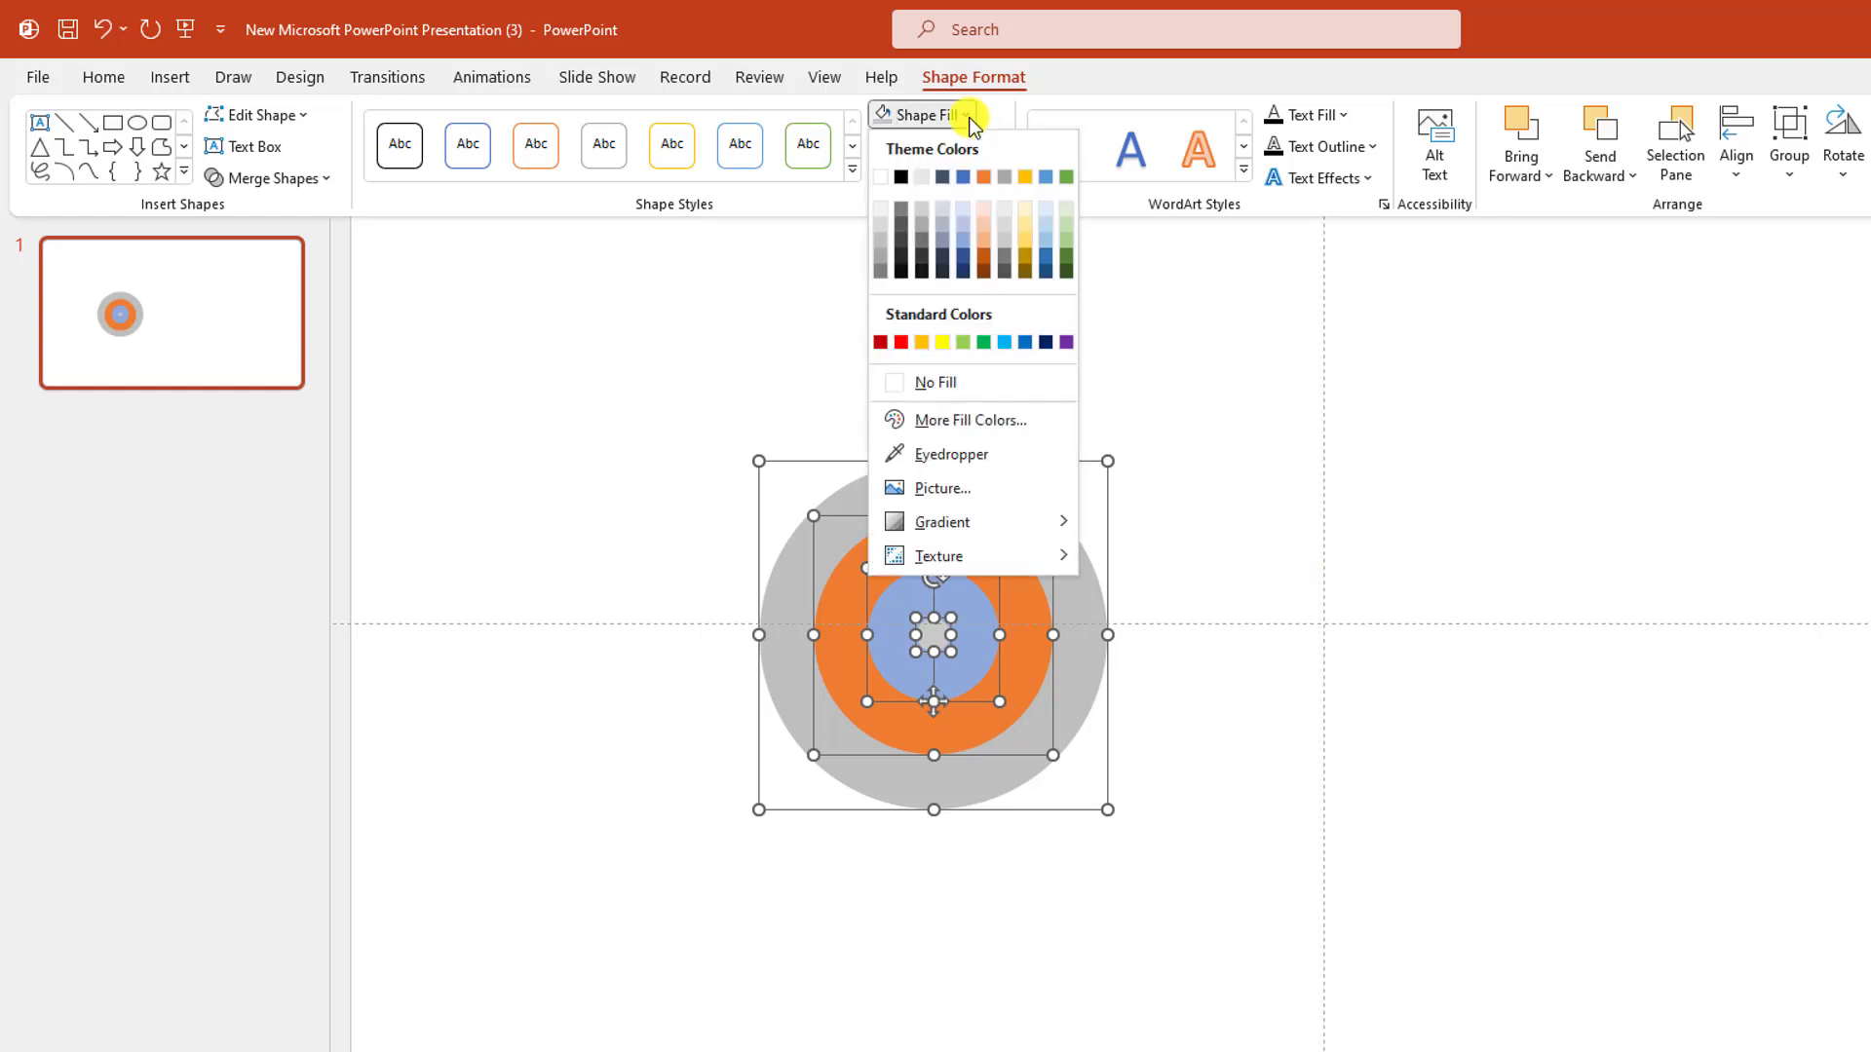
Fill all the circles grey with a Round bevel and a dark Linear Down gradient
click(879, 235)
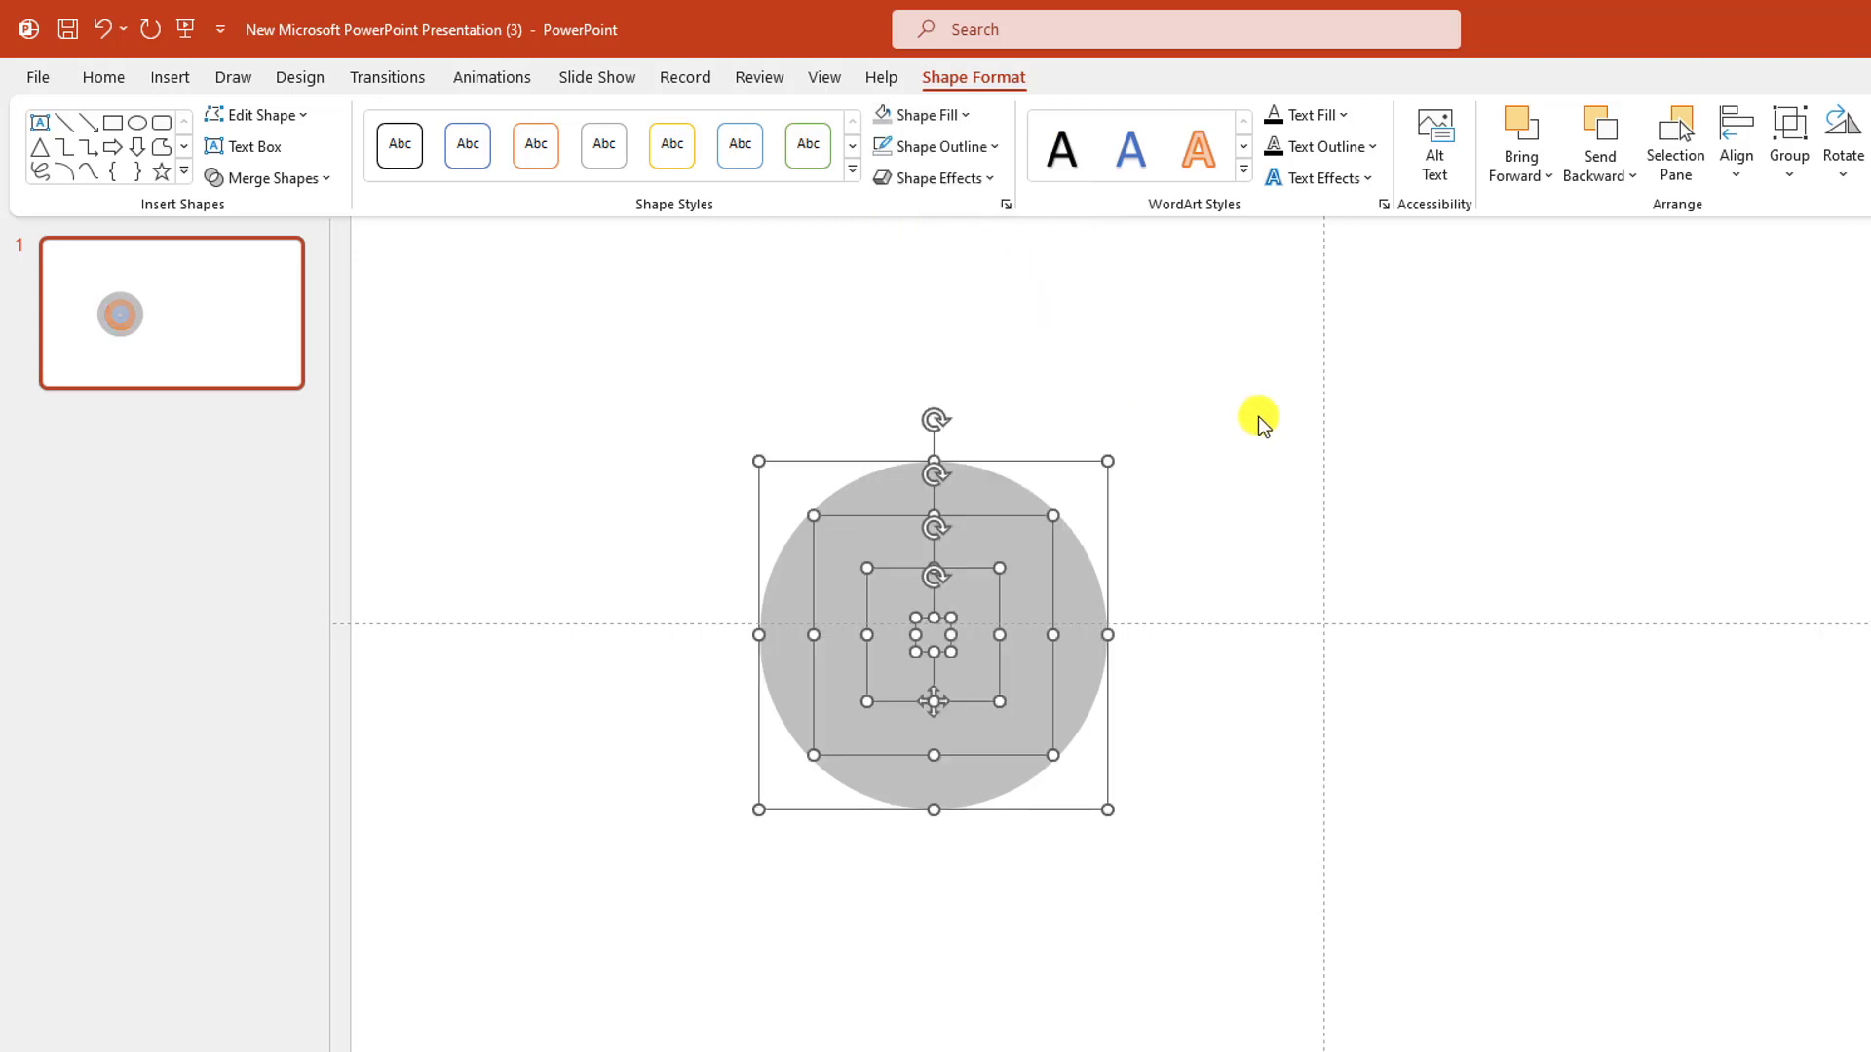
click(996, 184)
mouse_move(986, 535)
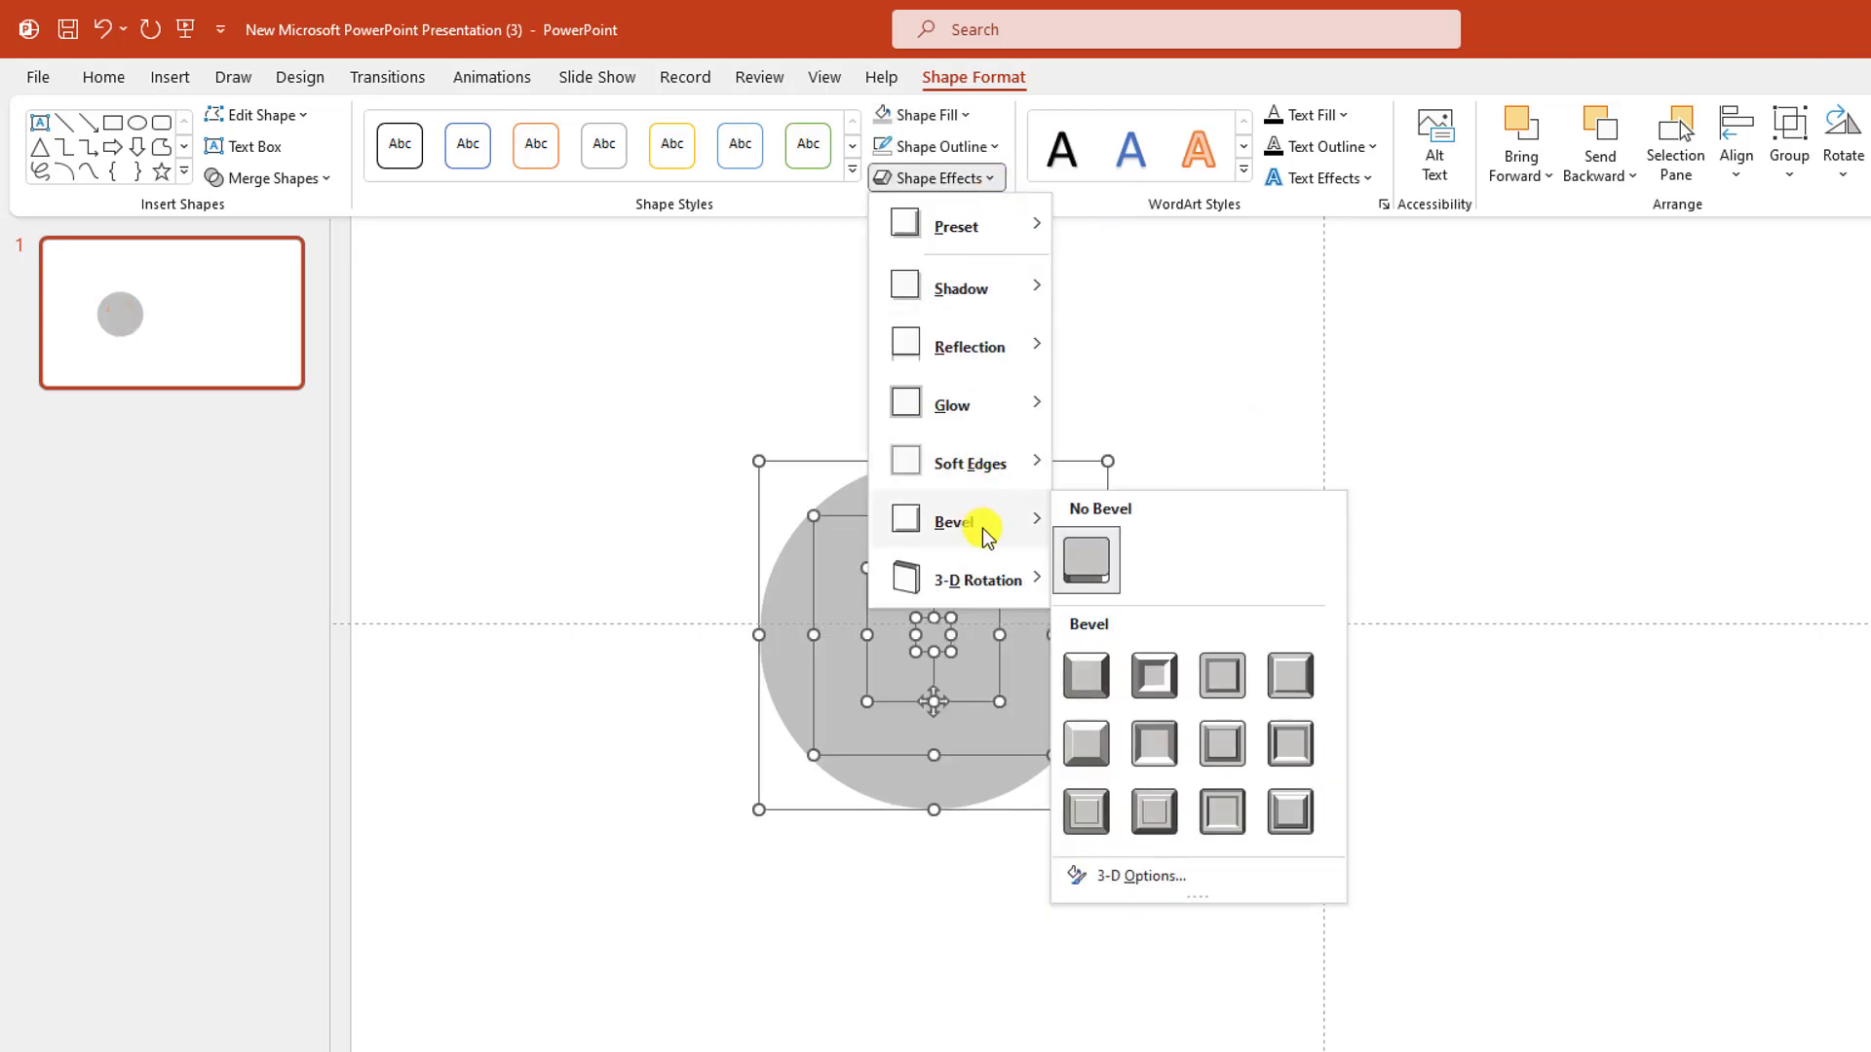
click(1089, 677)
click(971, 115)
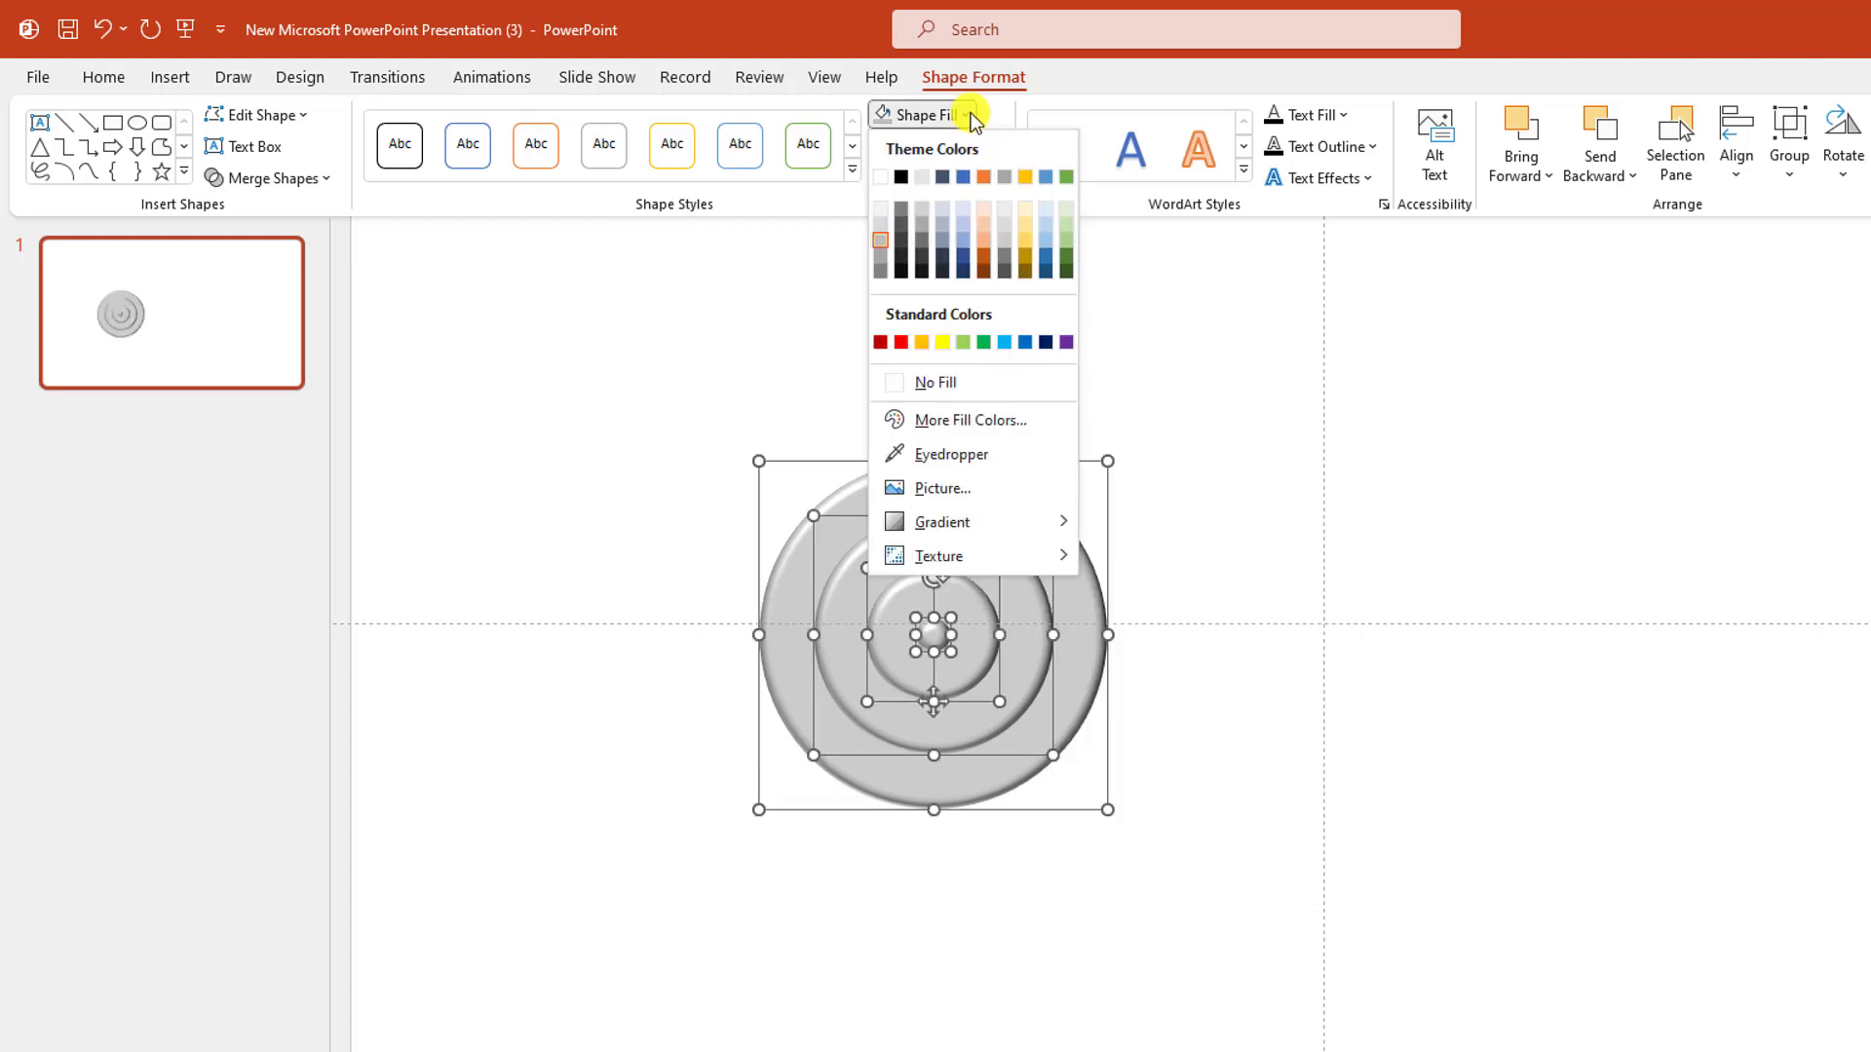
mouse_move(992, 522)
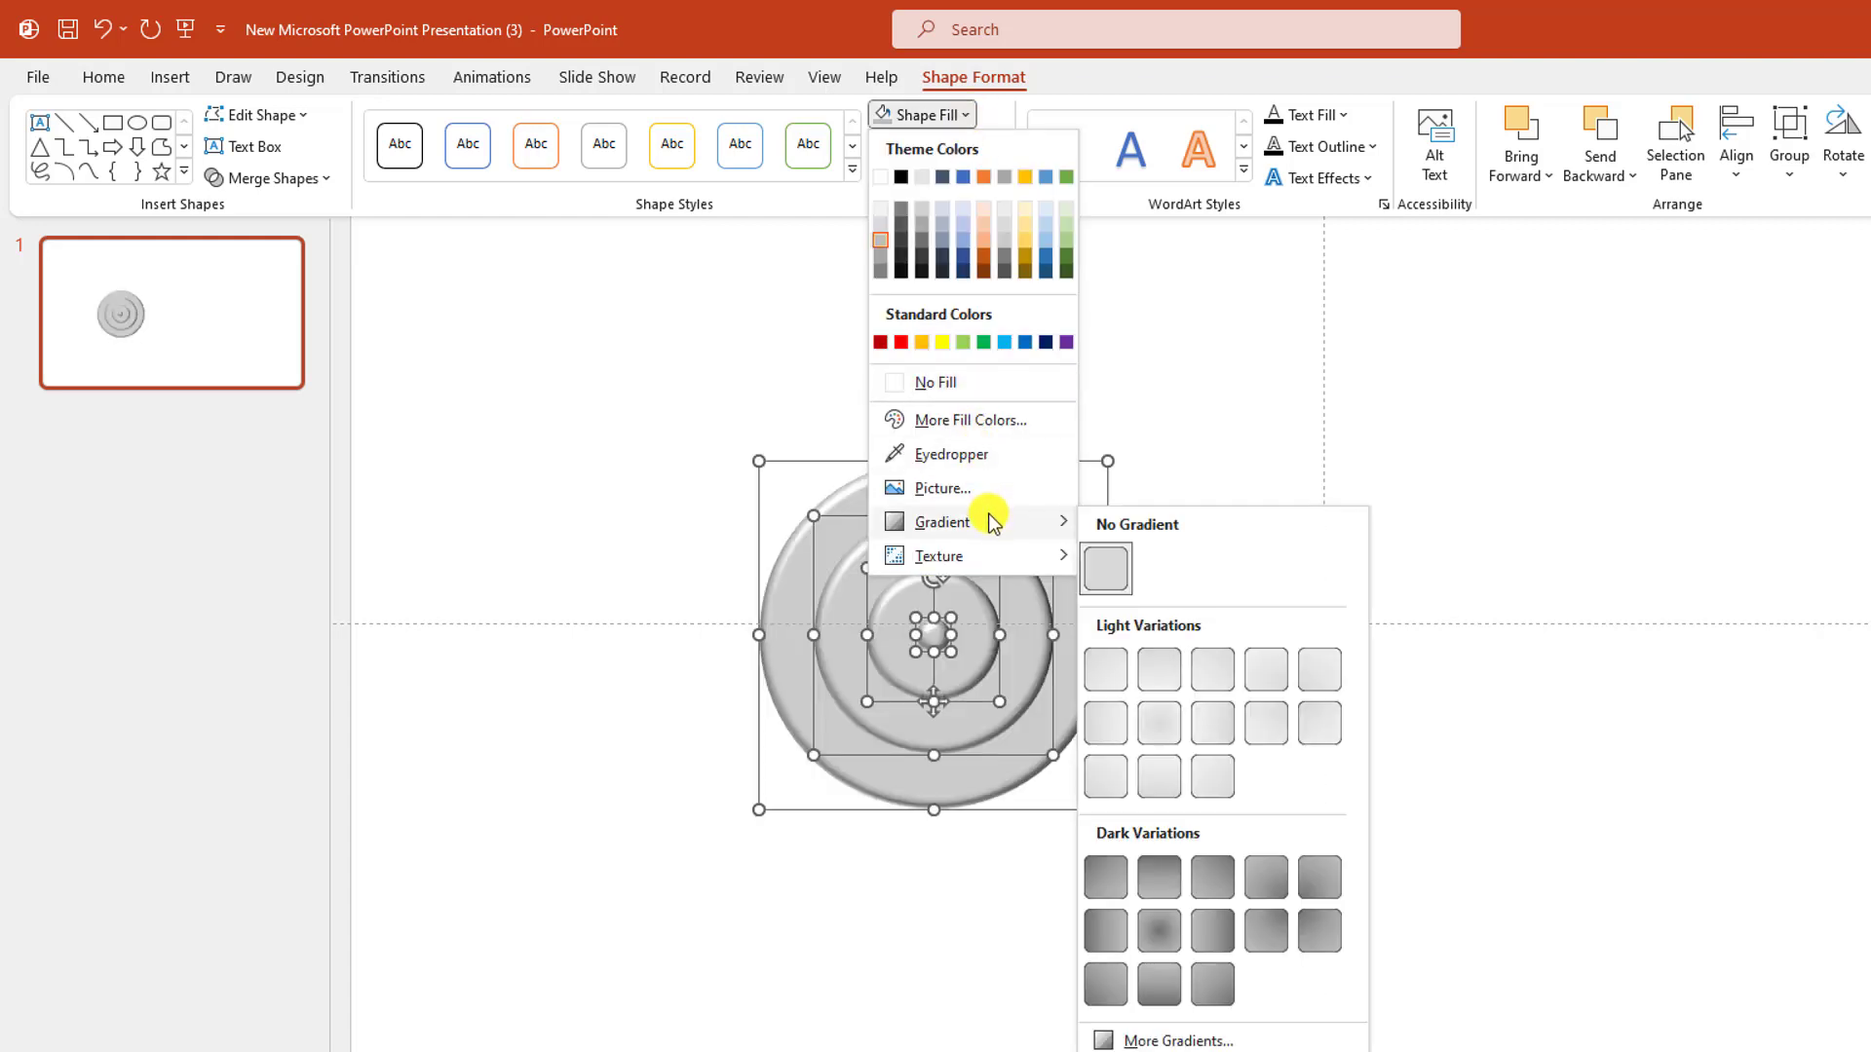
click(1175, 875)
click(1284, 676)
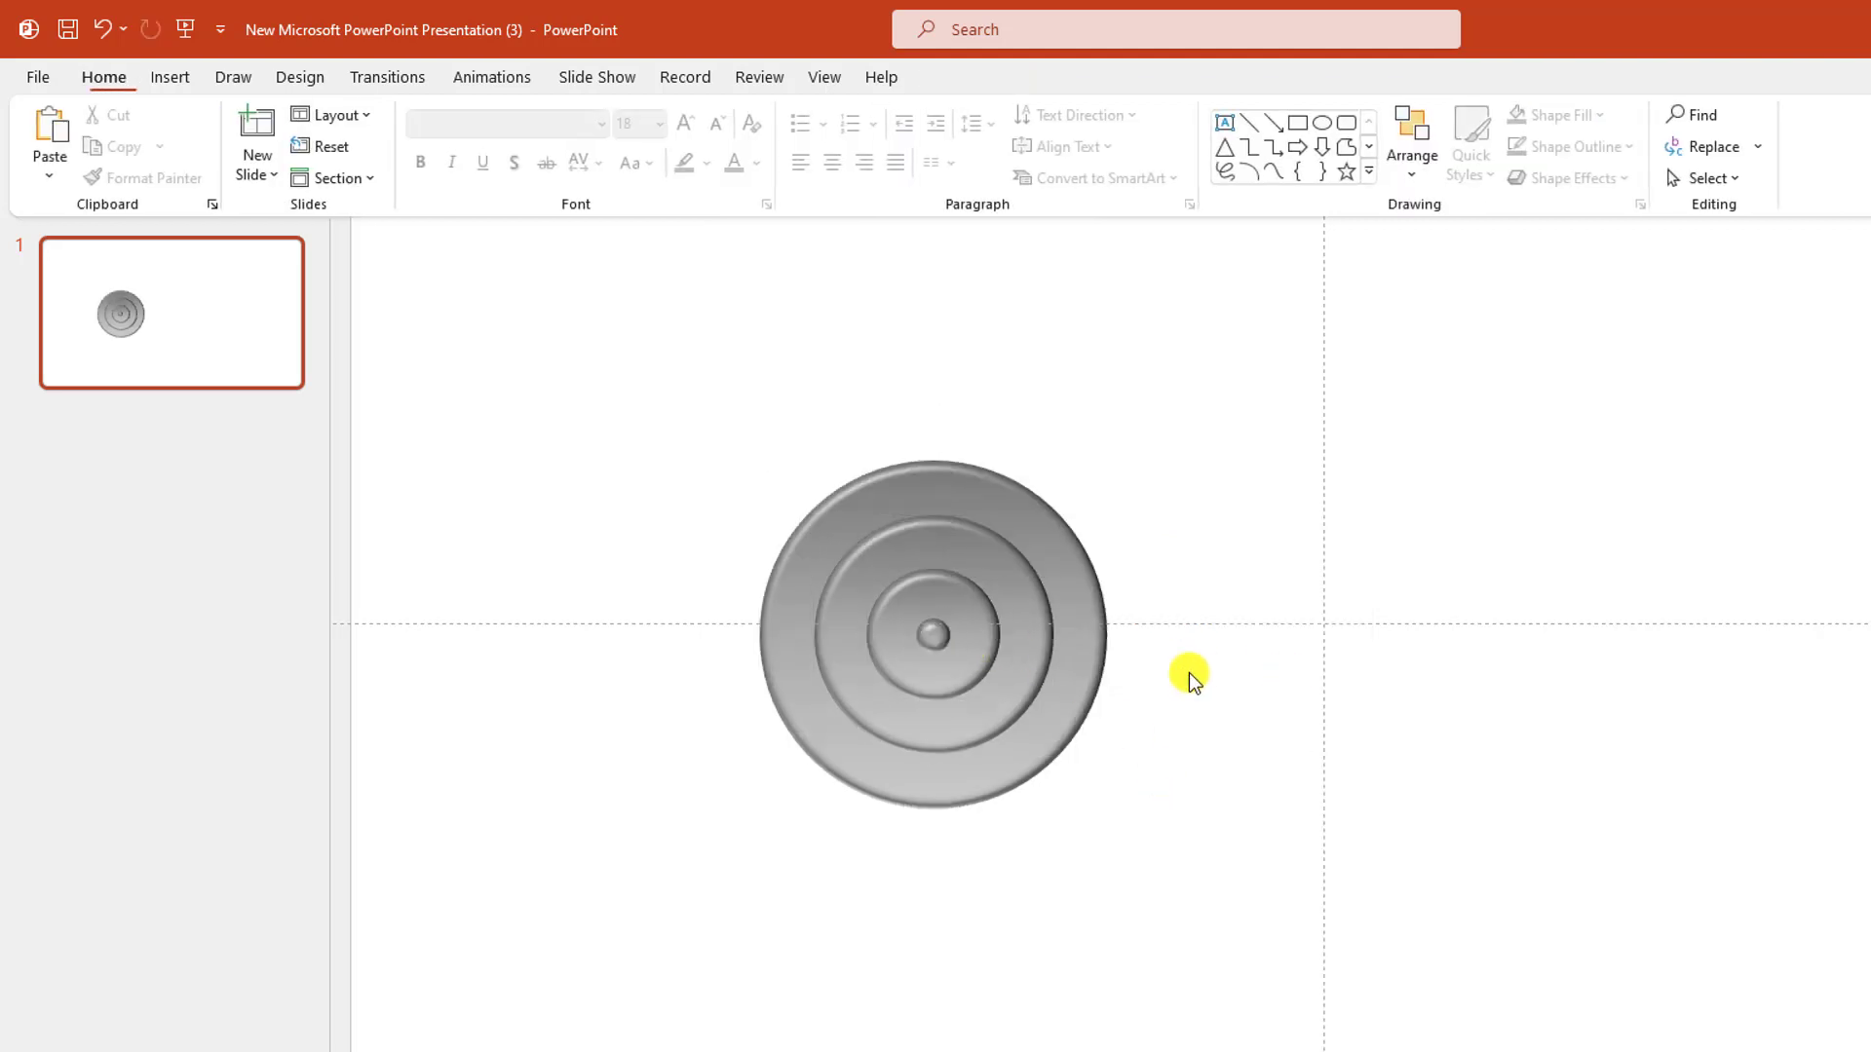
Give the middle ring a dark outline
click(1017, 575)
click(988, 144)
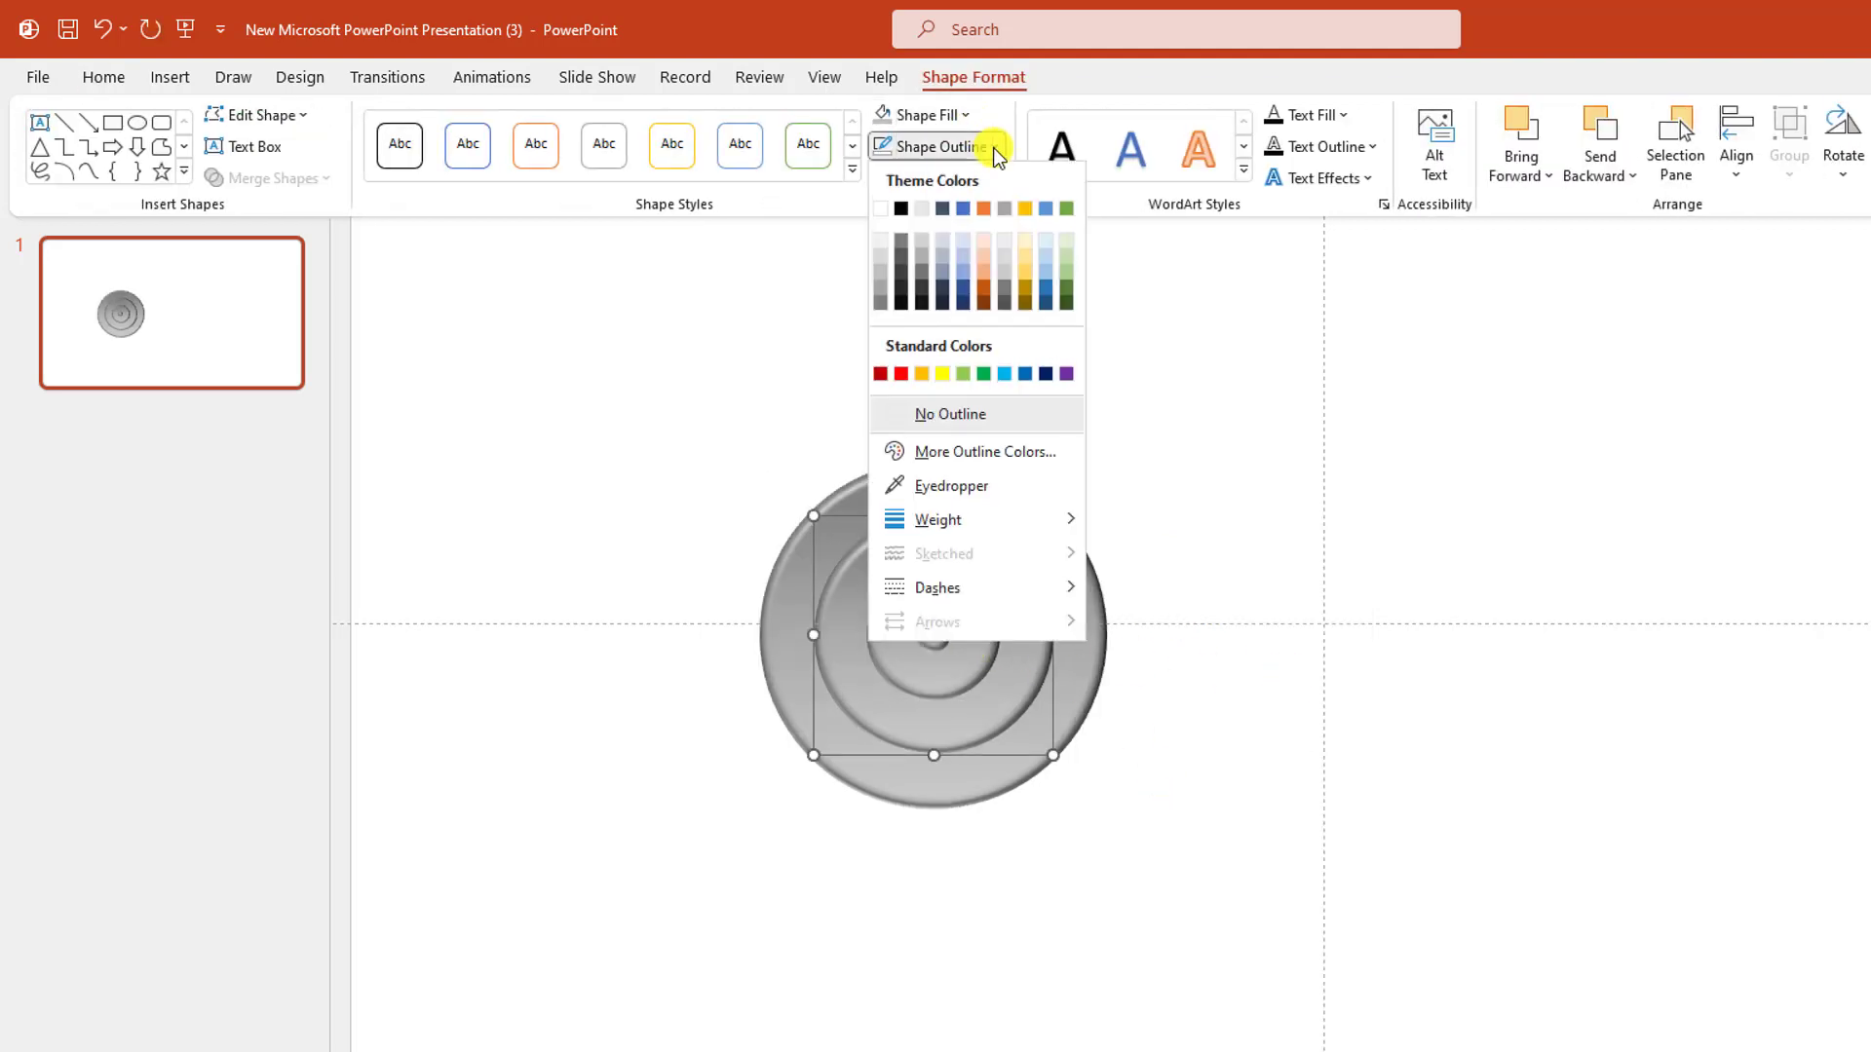
click(899, 209)
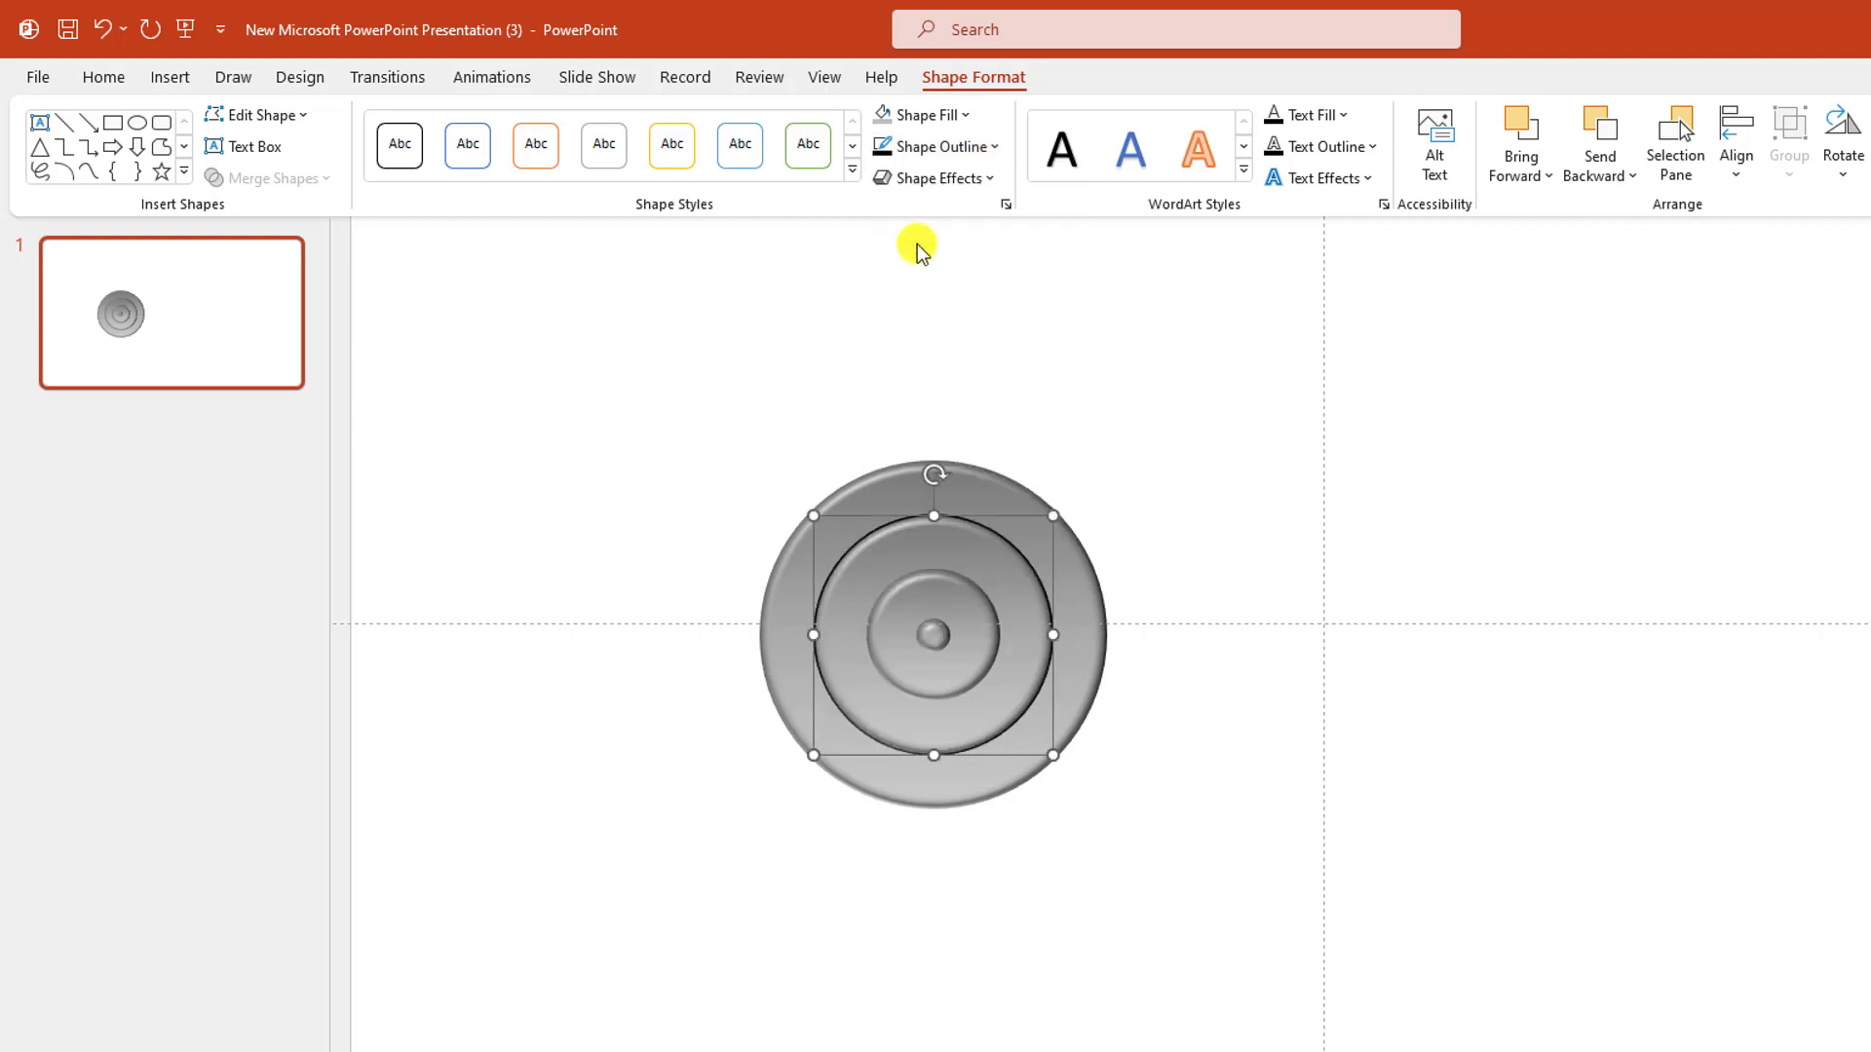
Fill the centre dot white and the circle around it dark
click(934, 634)
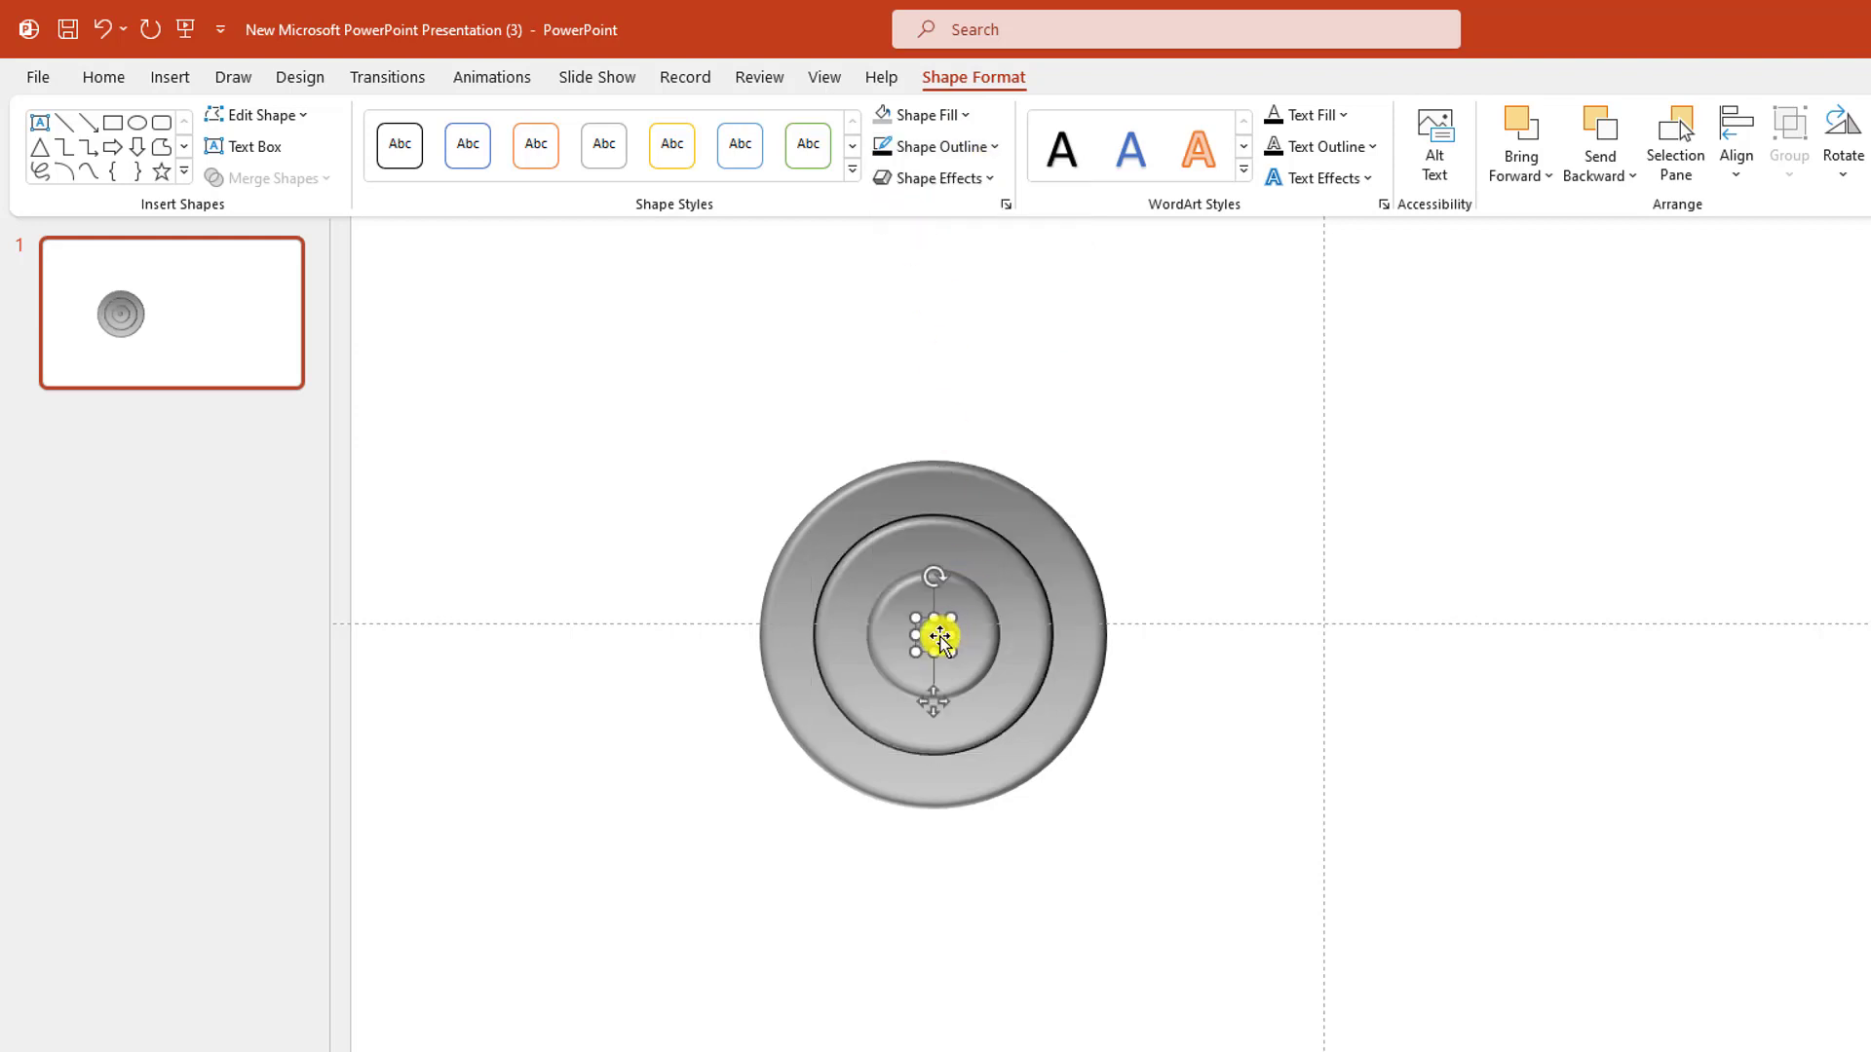
click(961, 114)
click(880, 177)
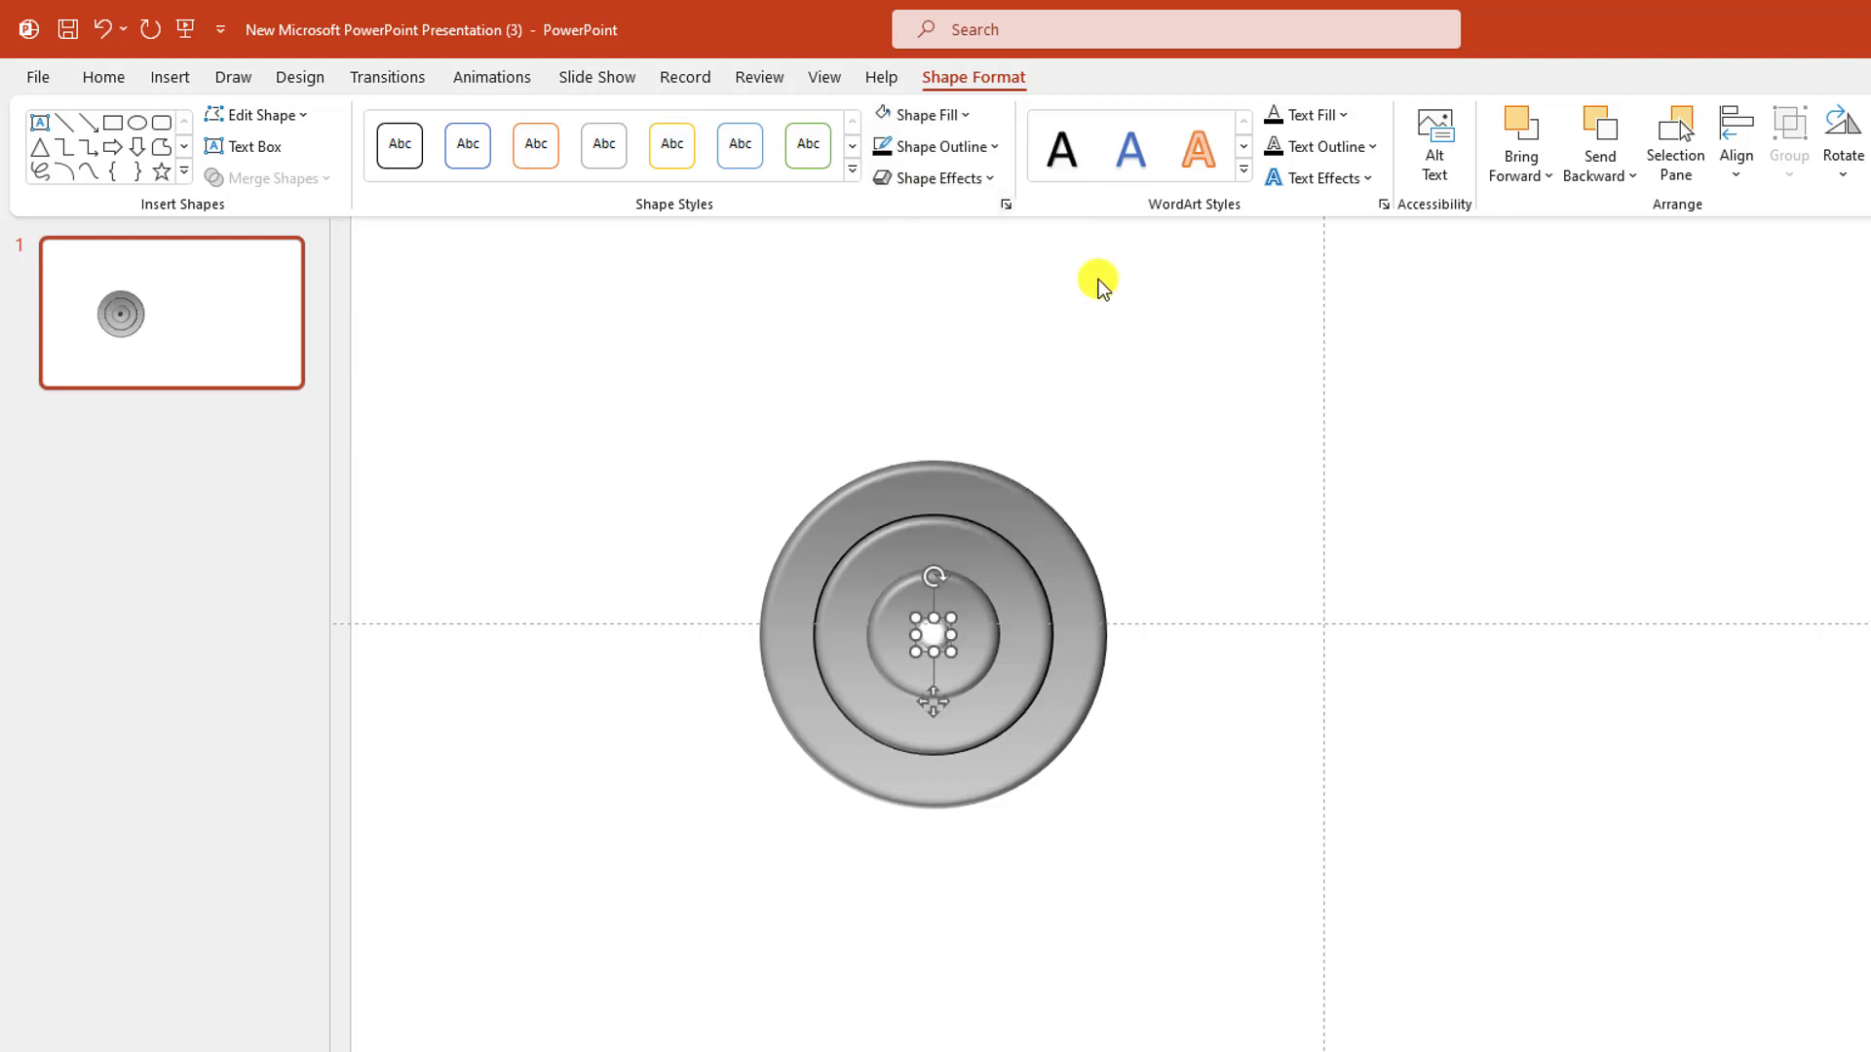
click(974, 631)
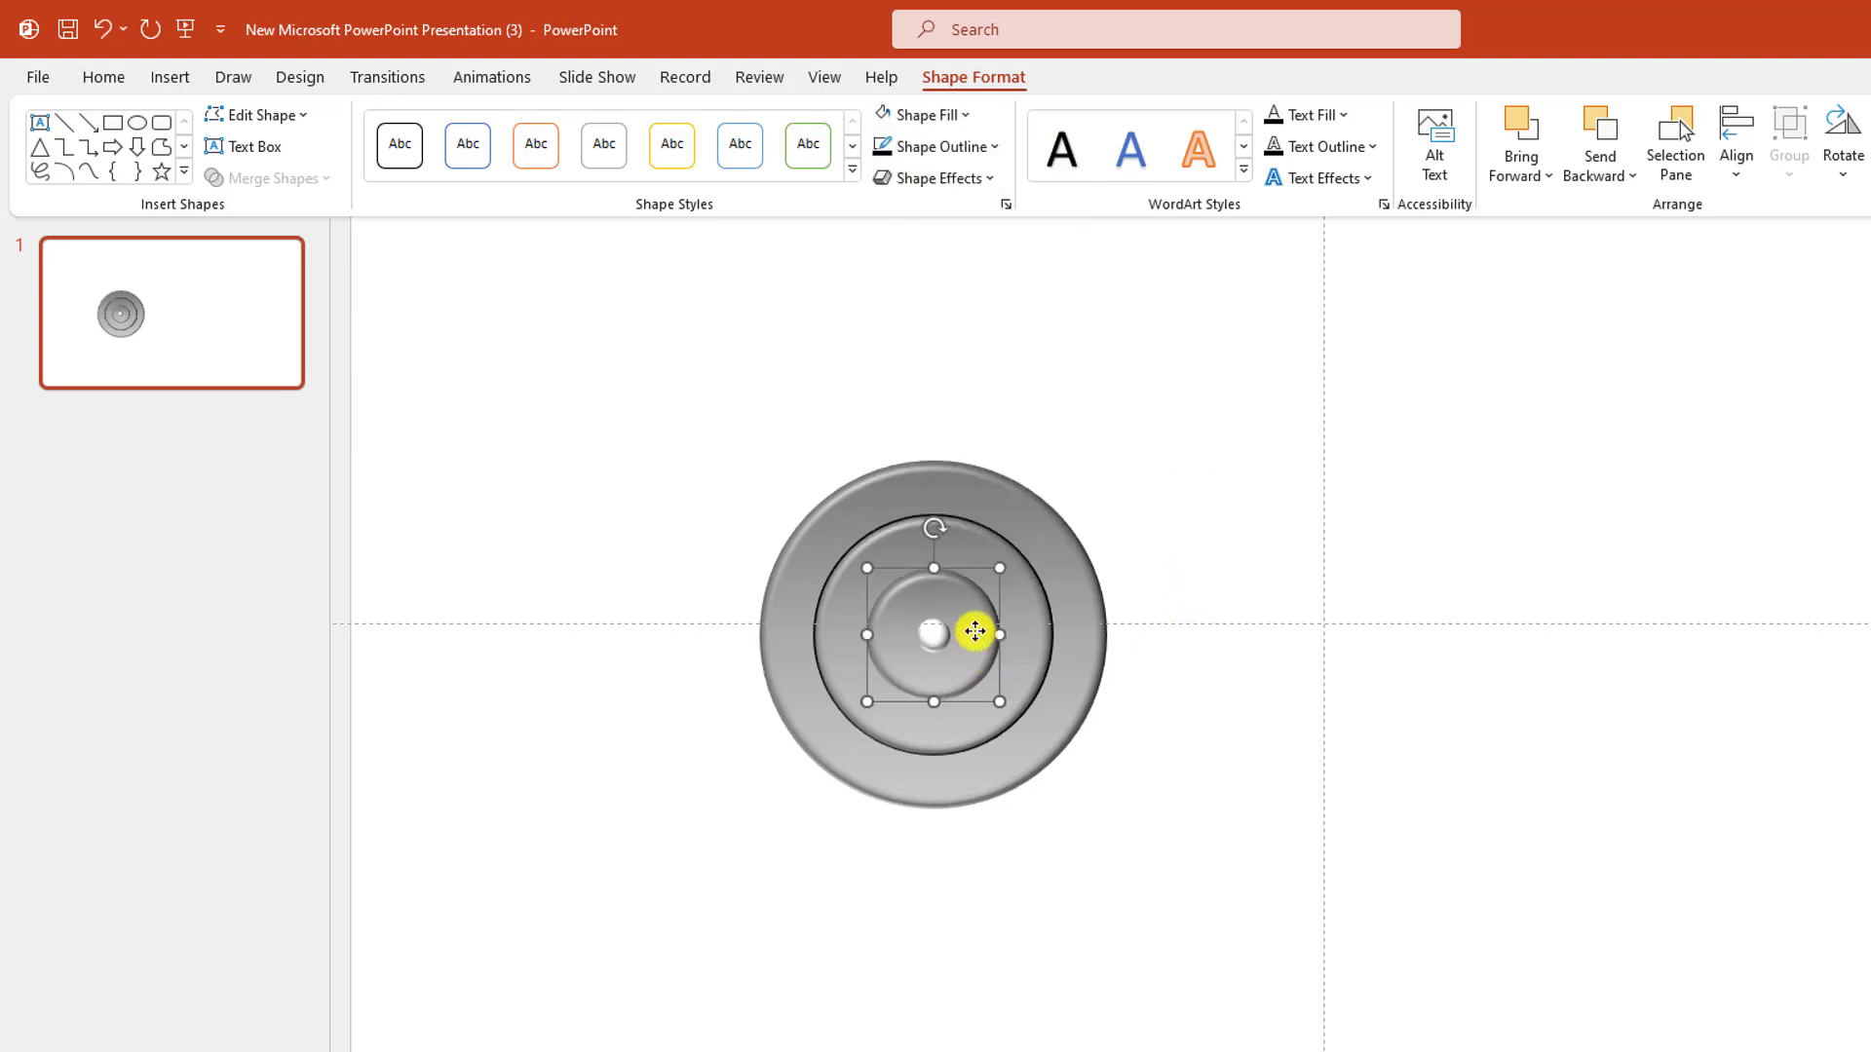
click(960, 114)
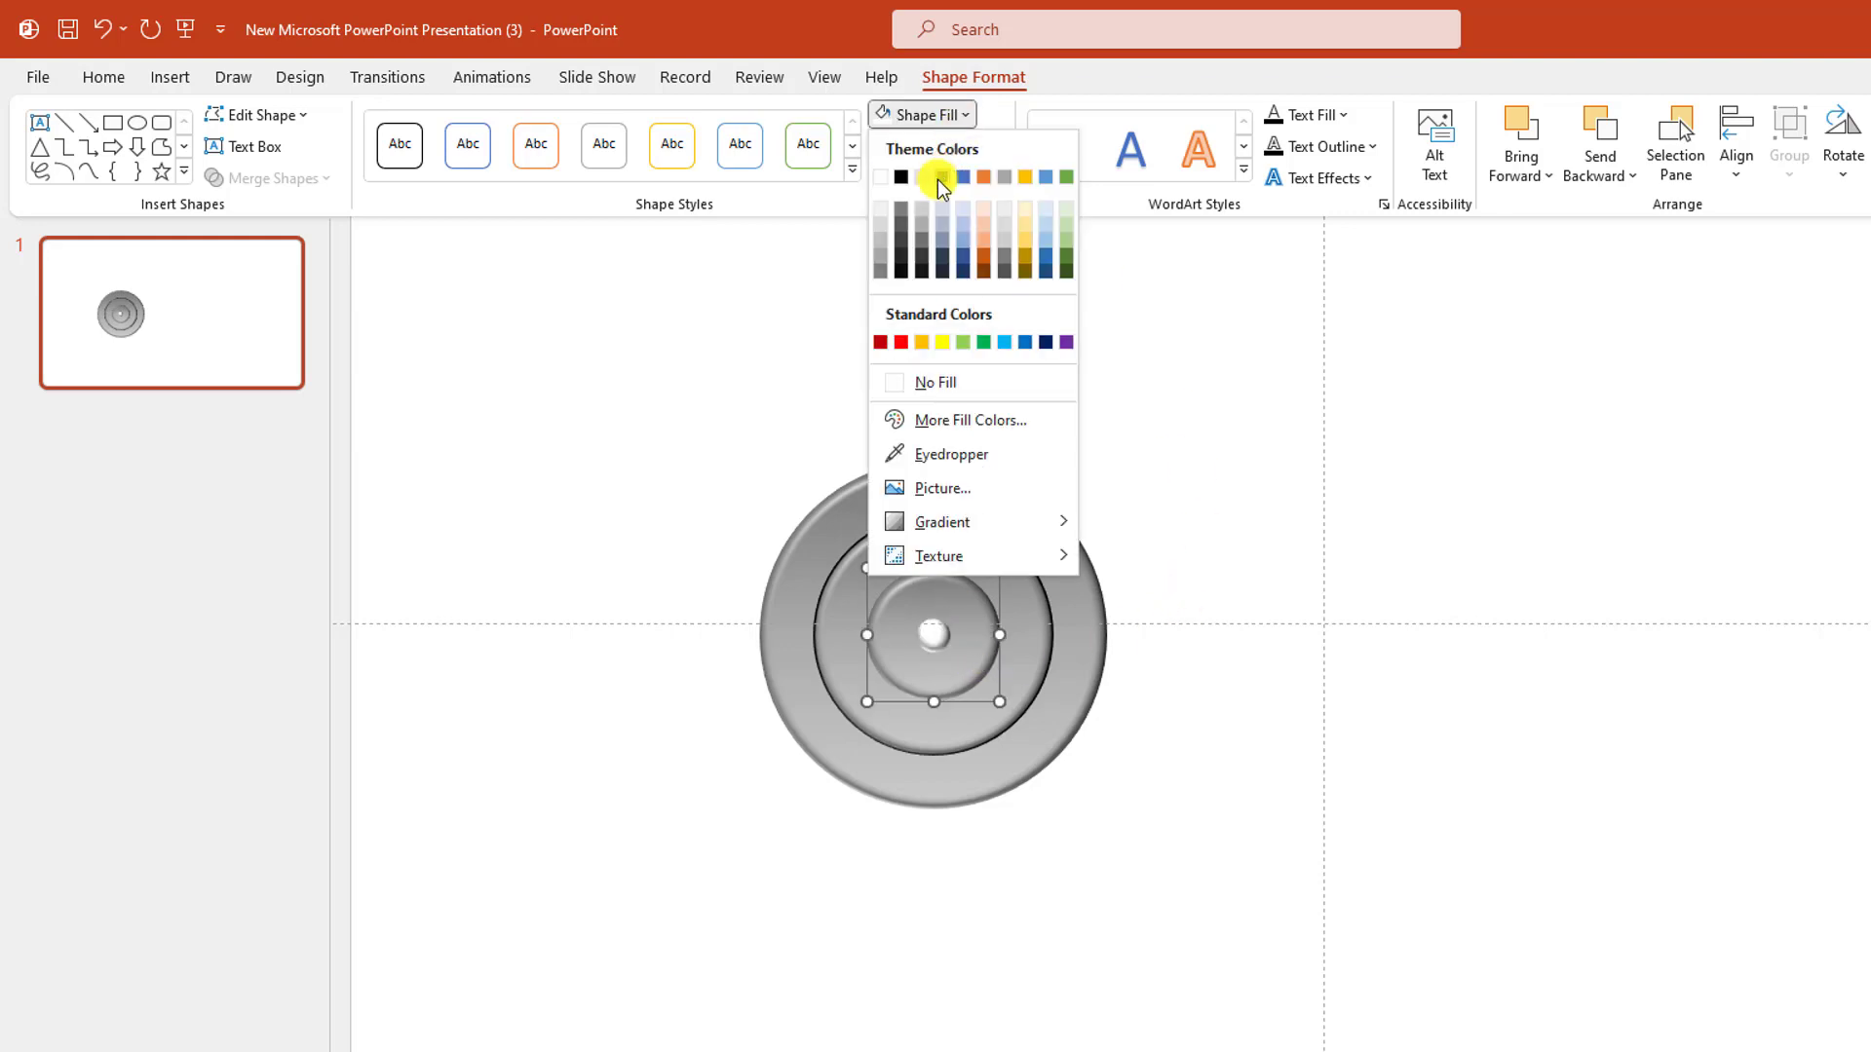
click(922, 272)
click(1405, 541)
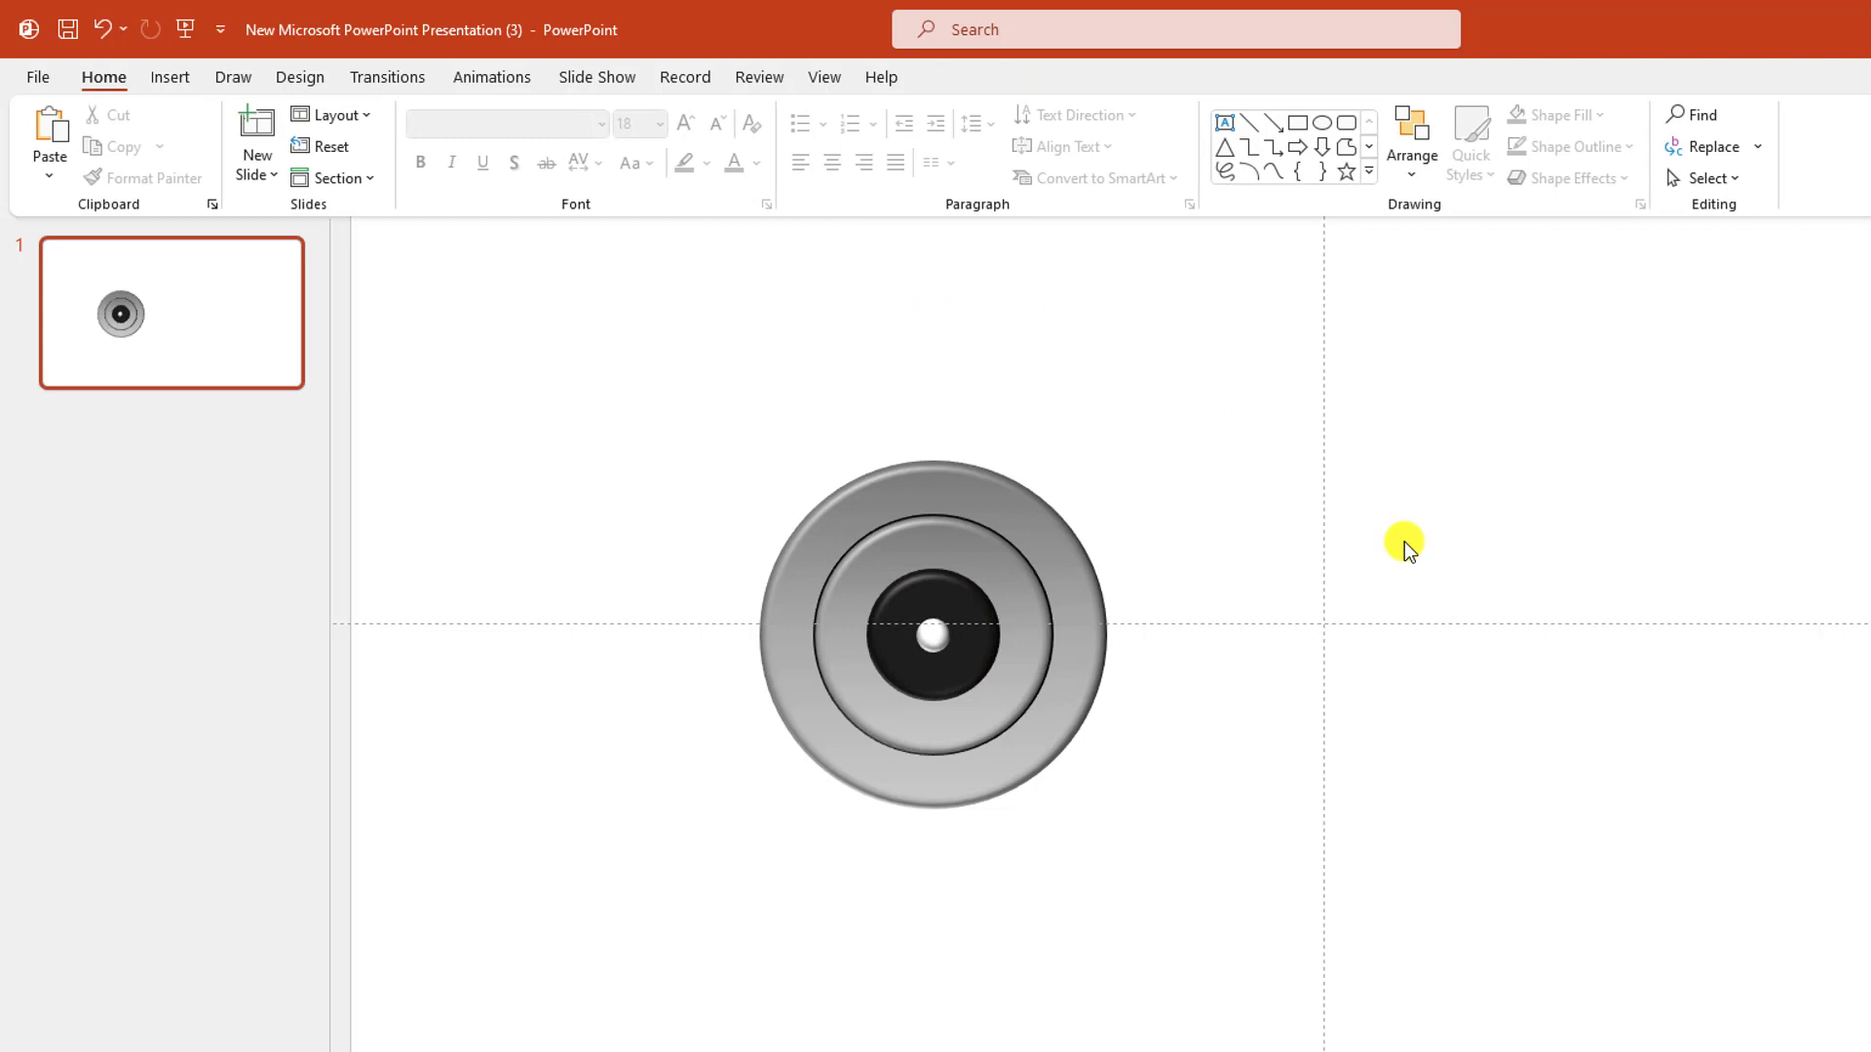
Apply a light gradient variation to the middle ring
click(1004, 565)
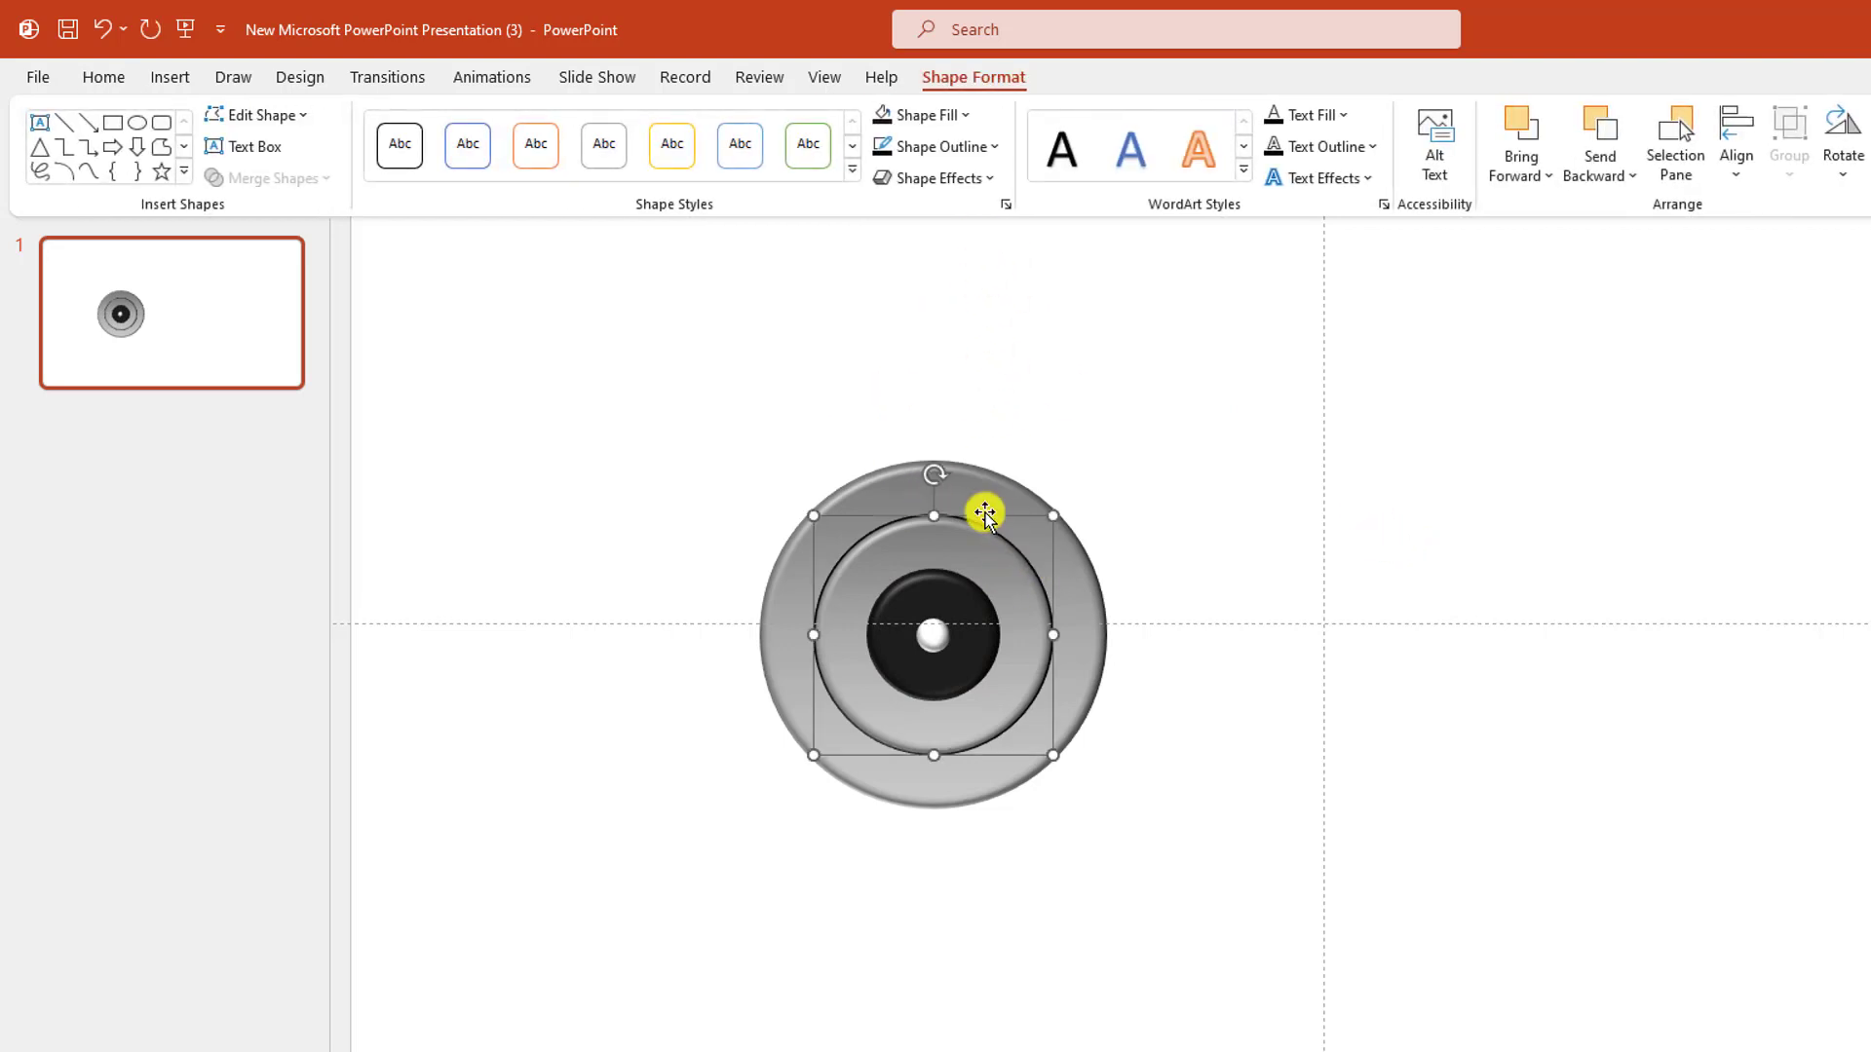
click(963, 114)
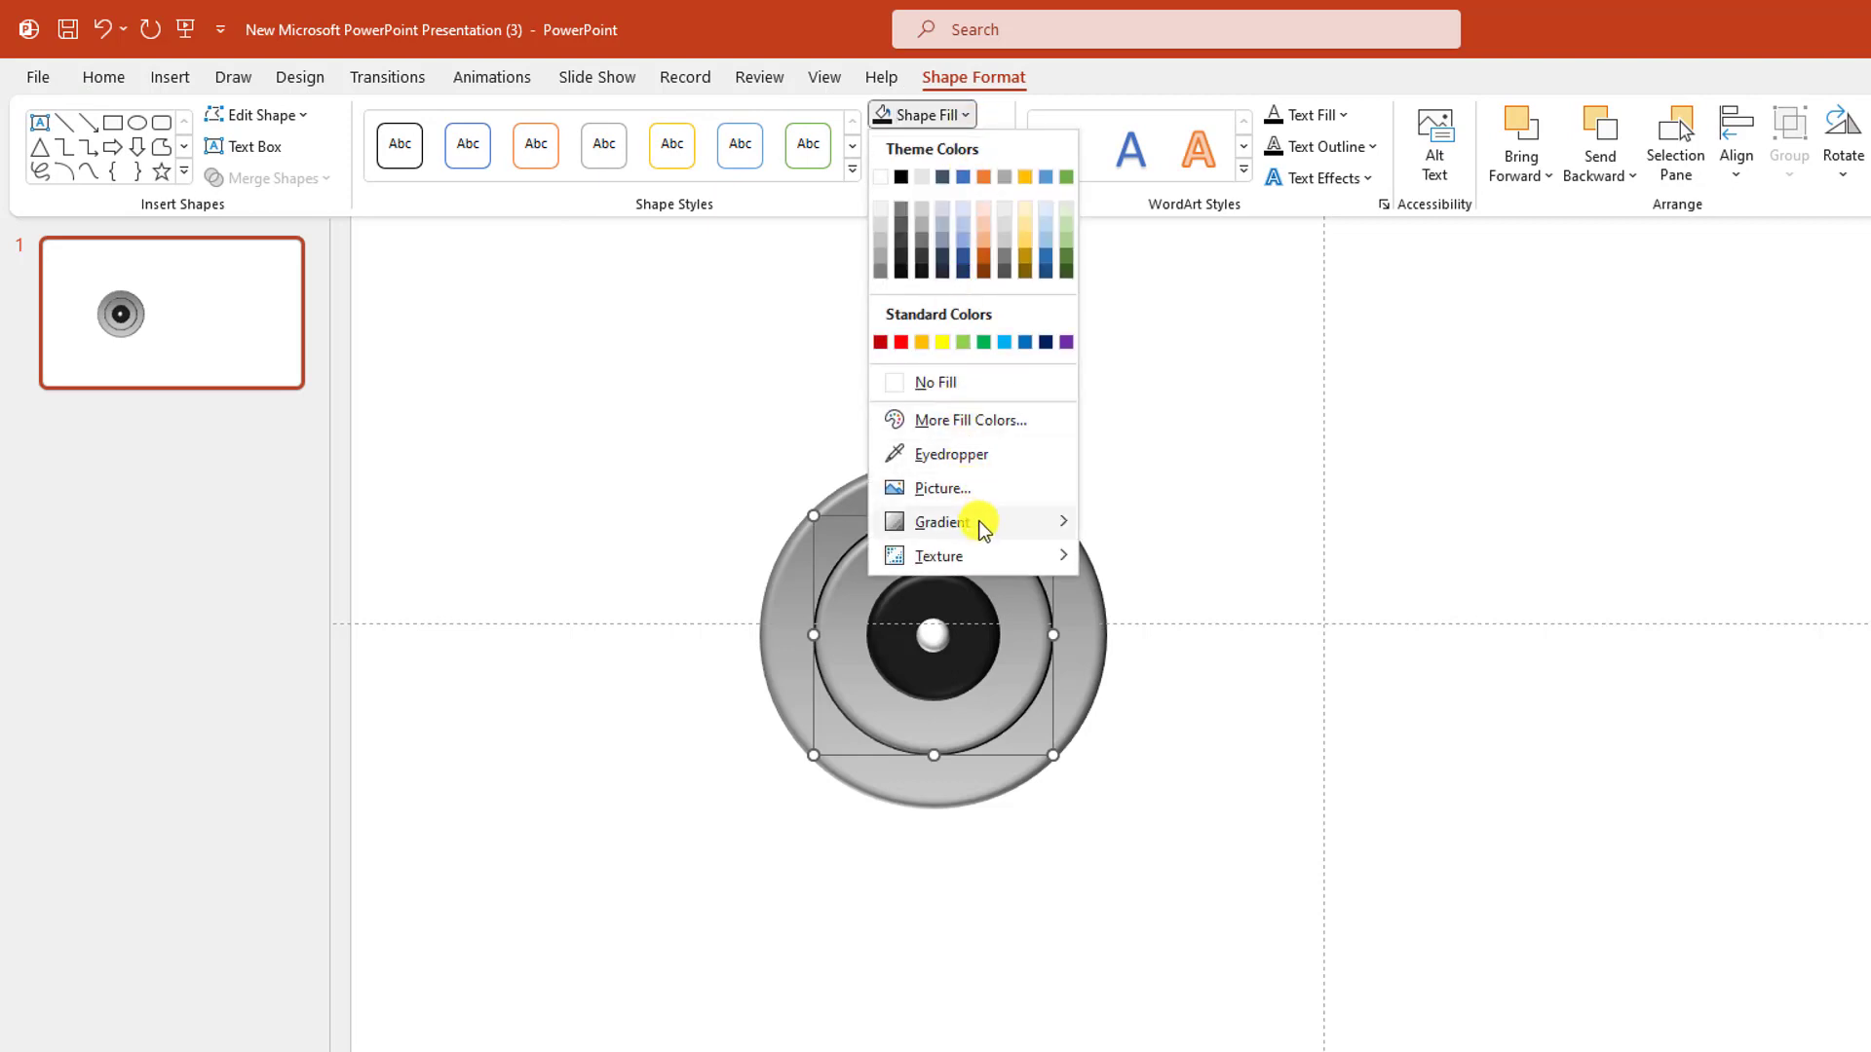
mouse_move(1002, 531)
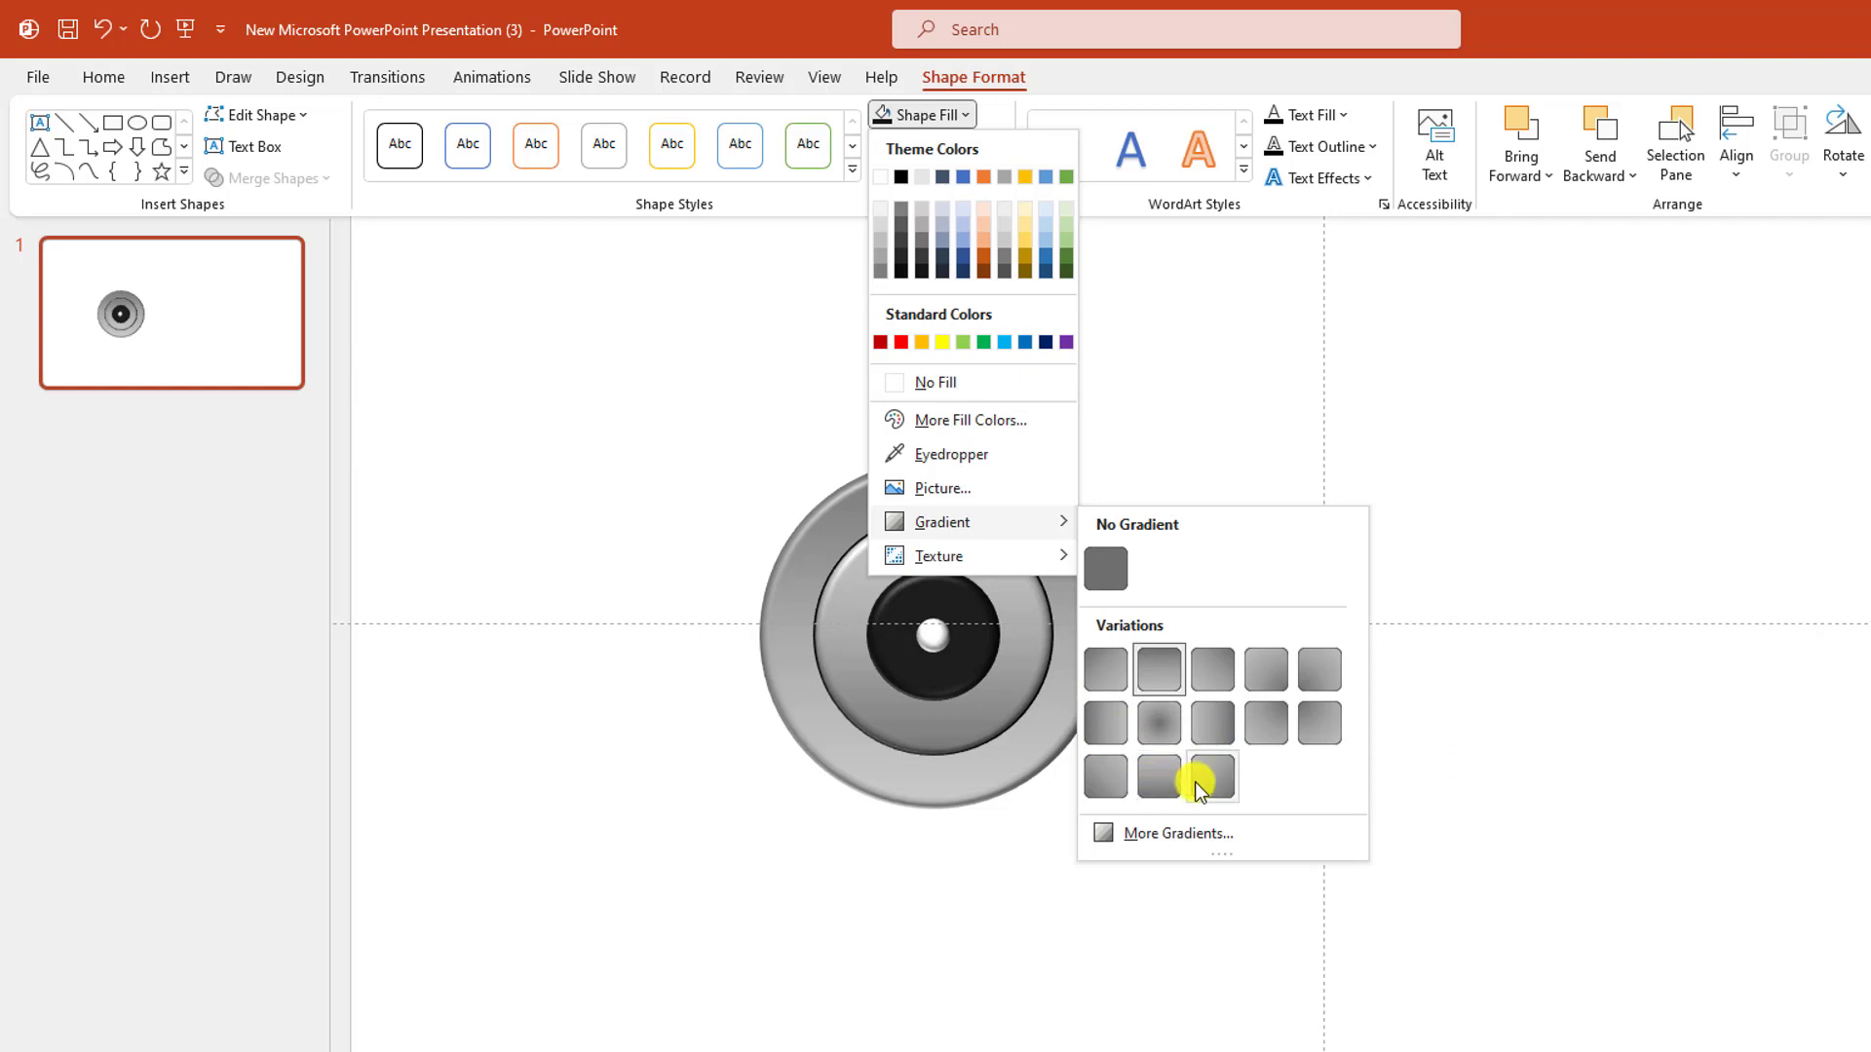
click(1158, 779)
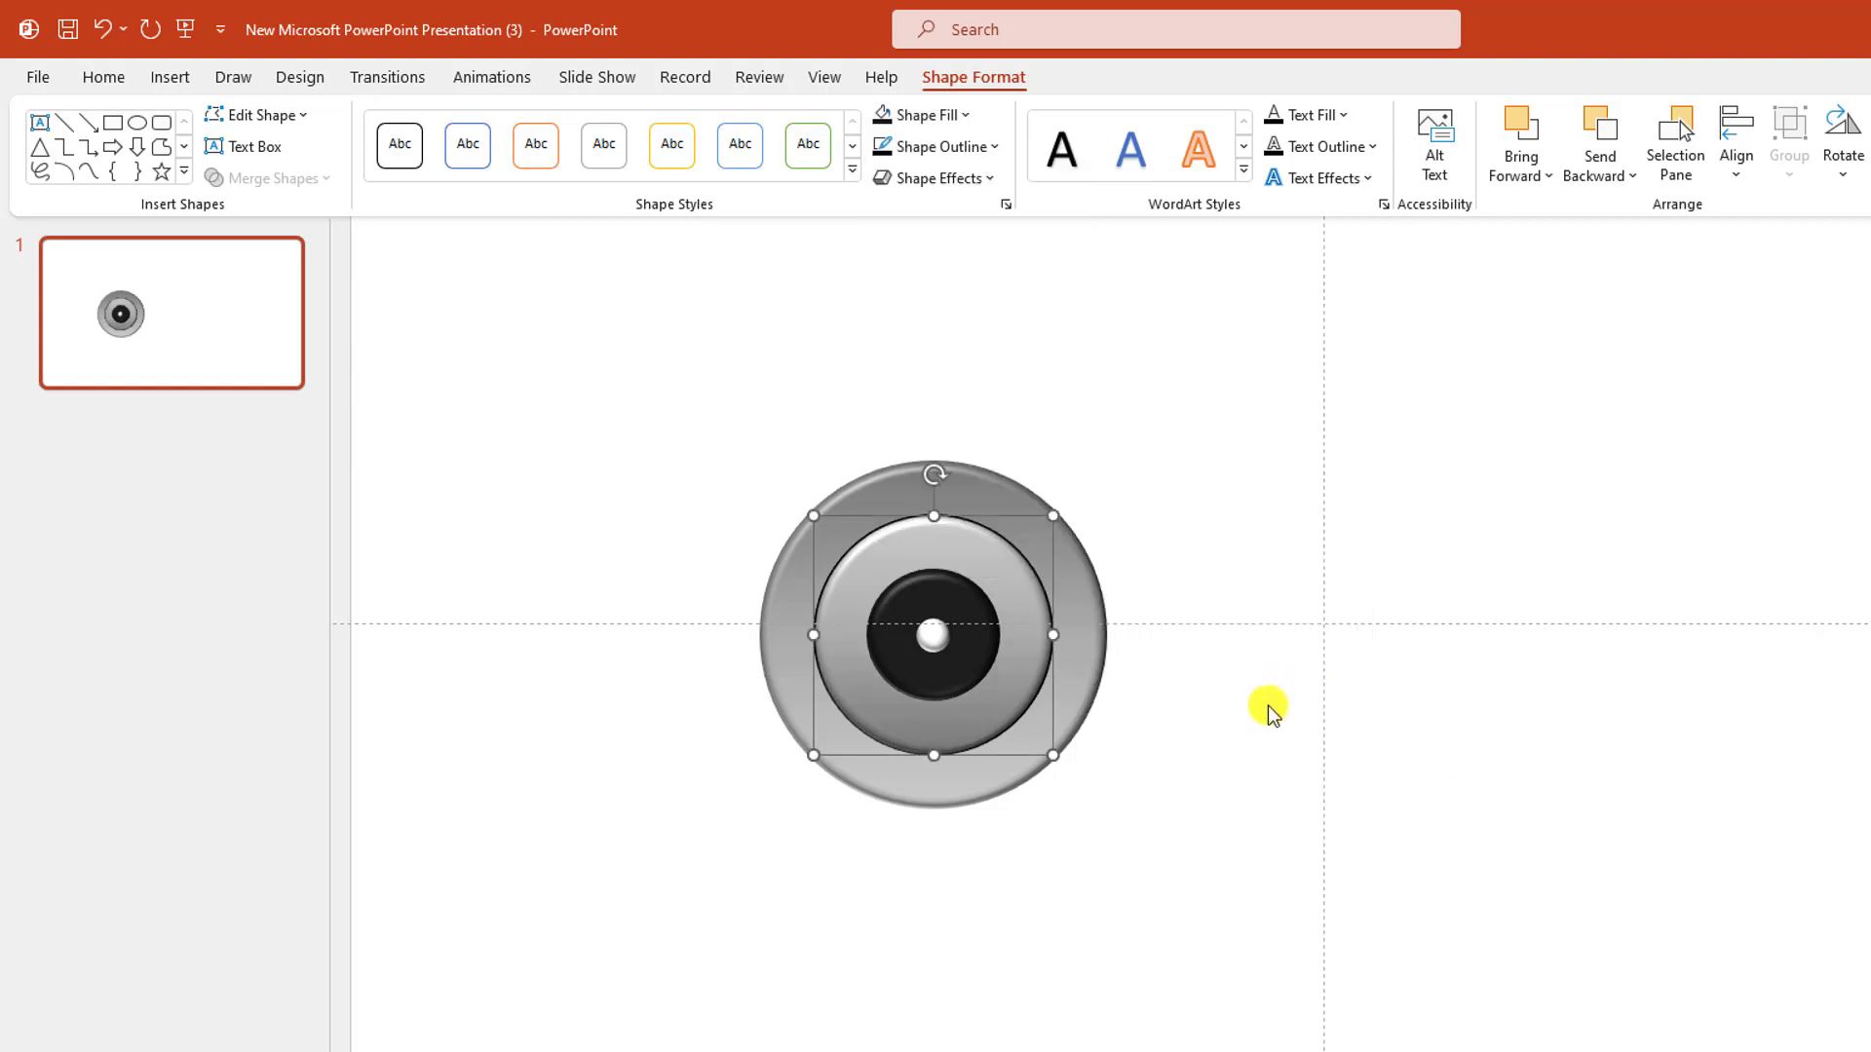
click(1282, 510)
scroll(1098, 659, down, 2)
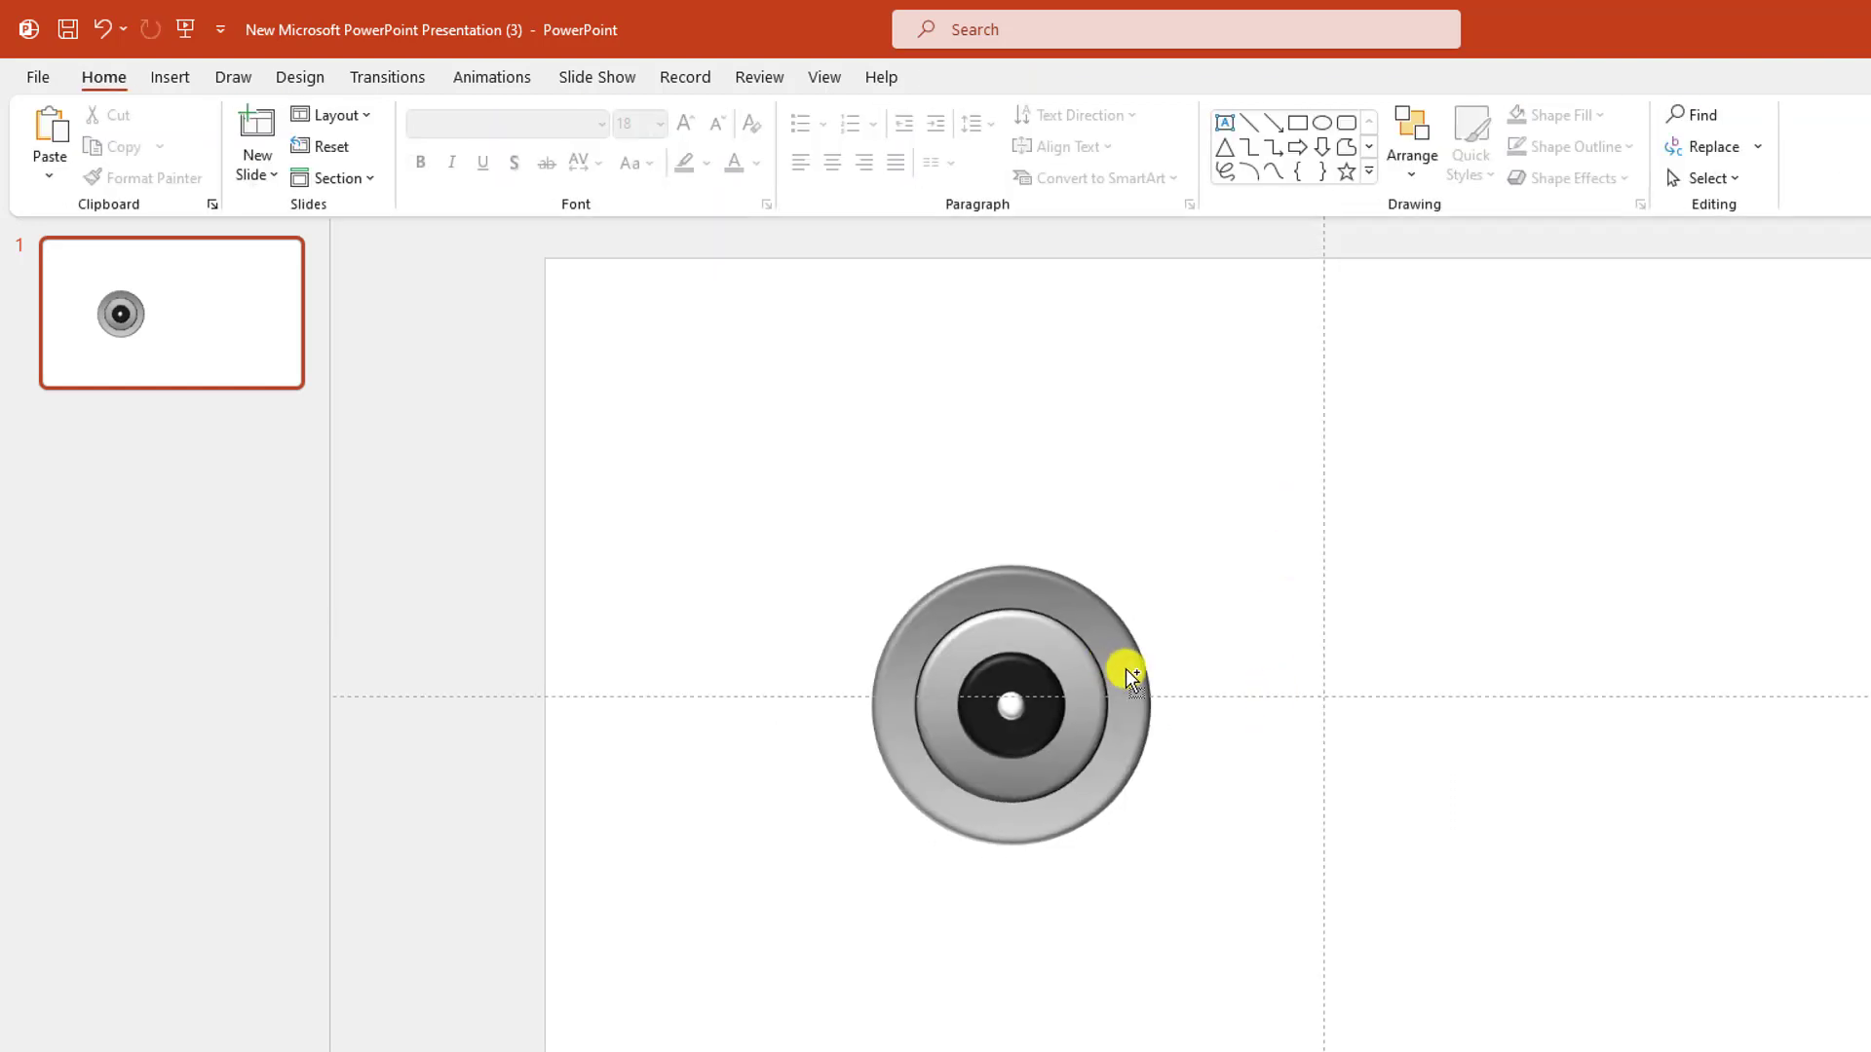
Draw a narrow, tilted rounded-rectangle bar rising from the top of the circle
click(170, 77)
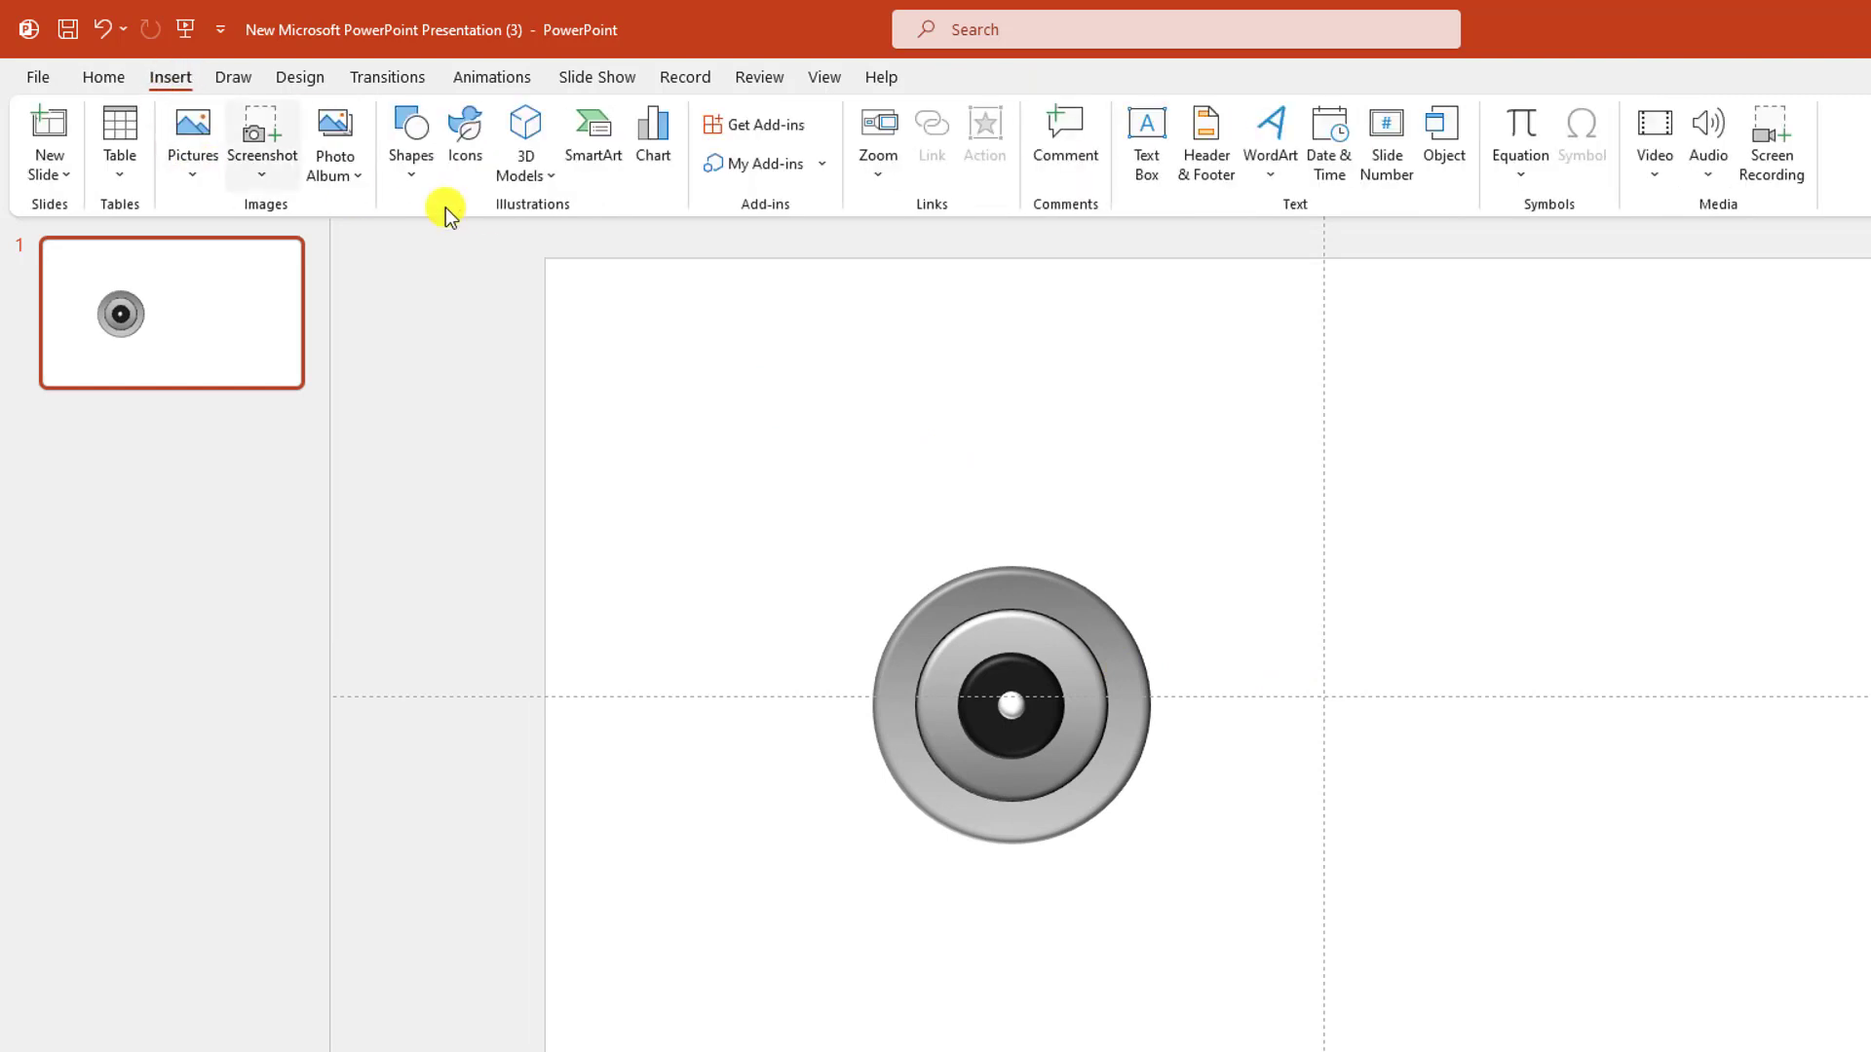
click(413, 188)
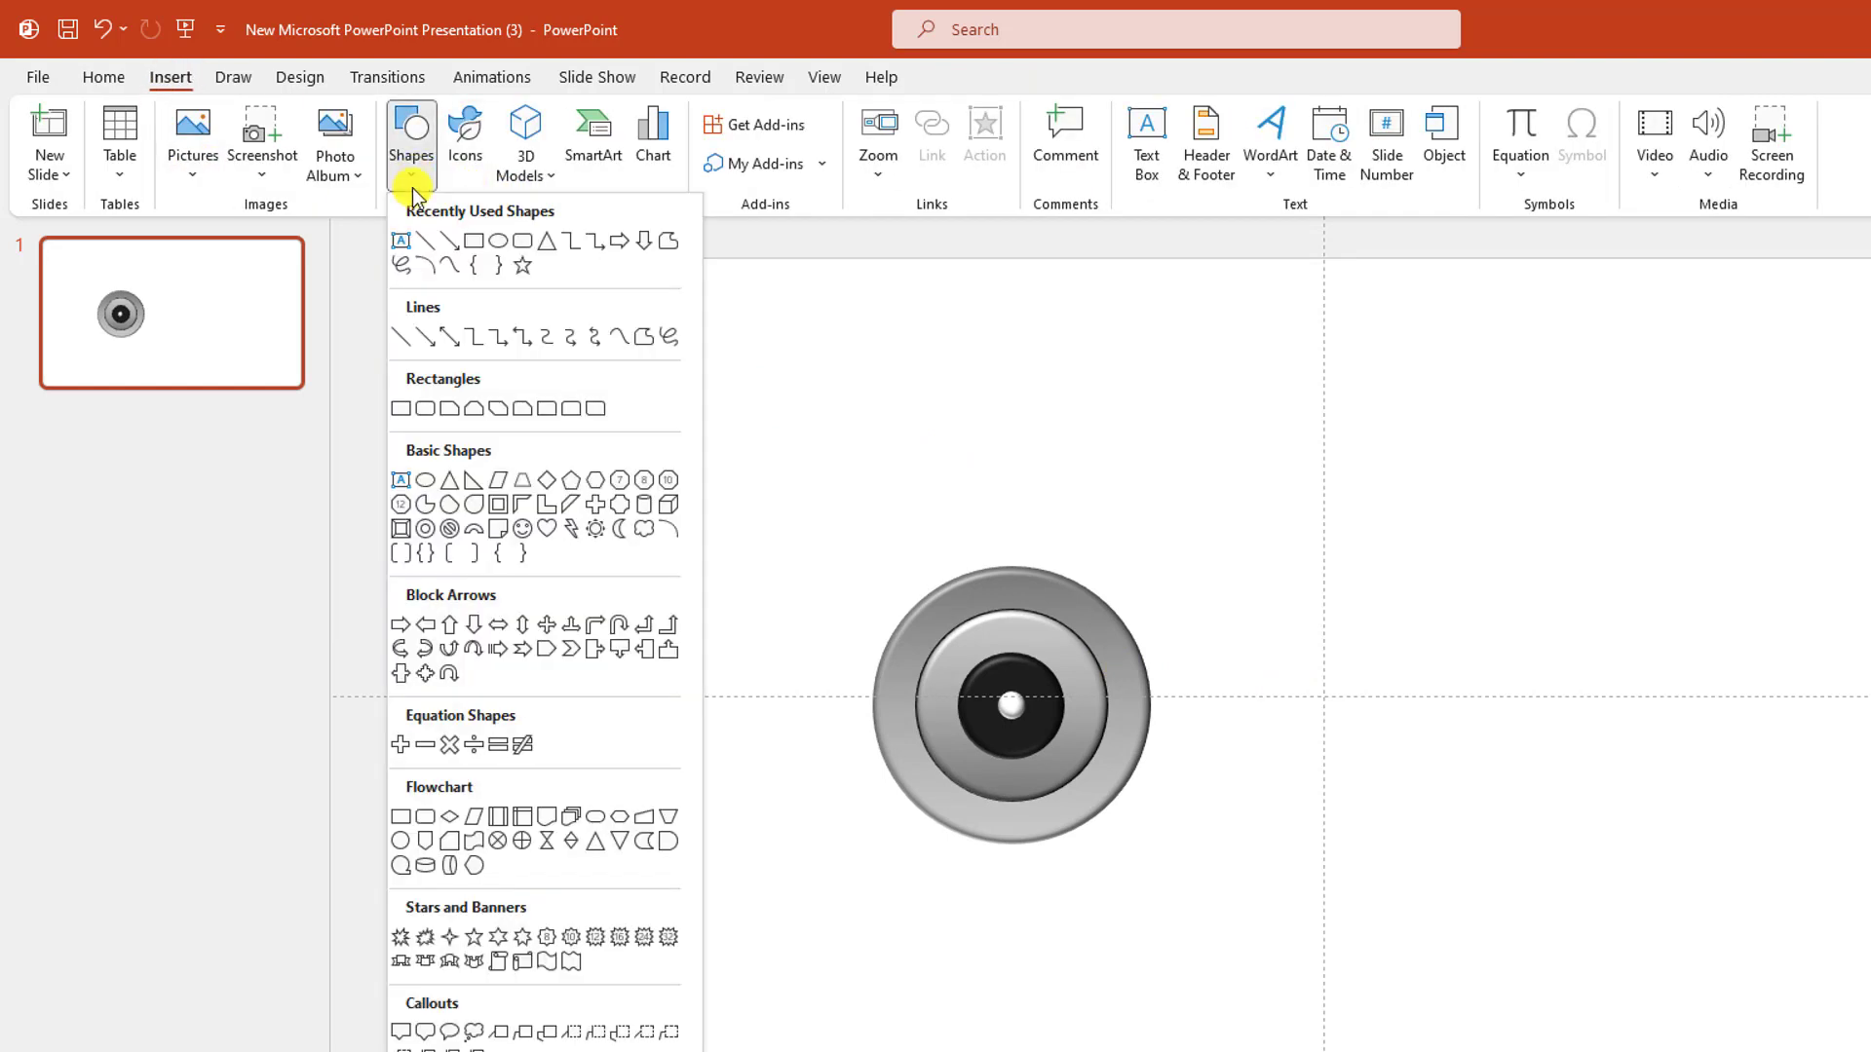
click(524, 243)
drag(969, 381, 1098, 618)
drag(1037, 334, 1150, 385)
drag(1085, 545, 1061, 521)
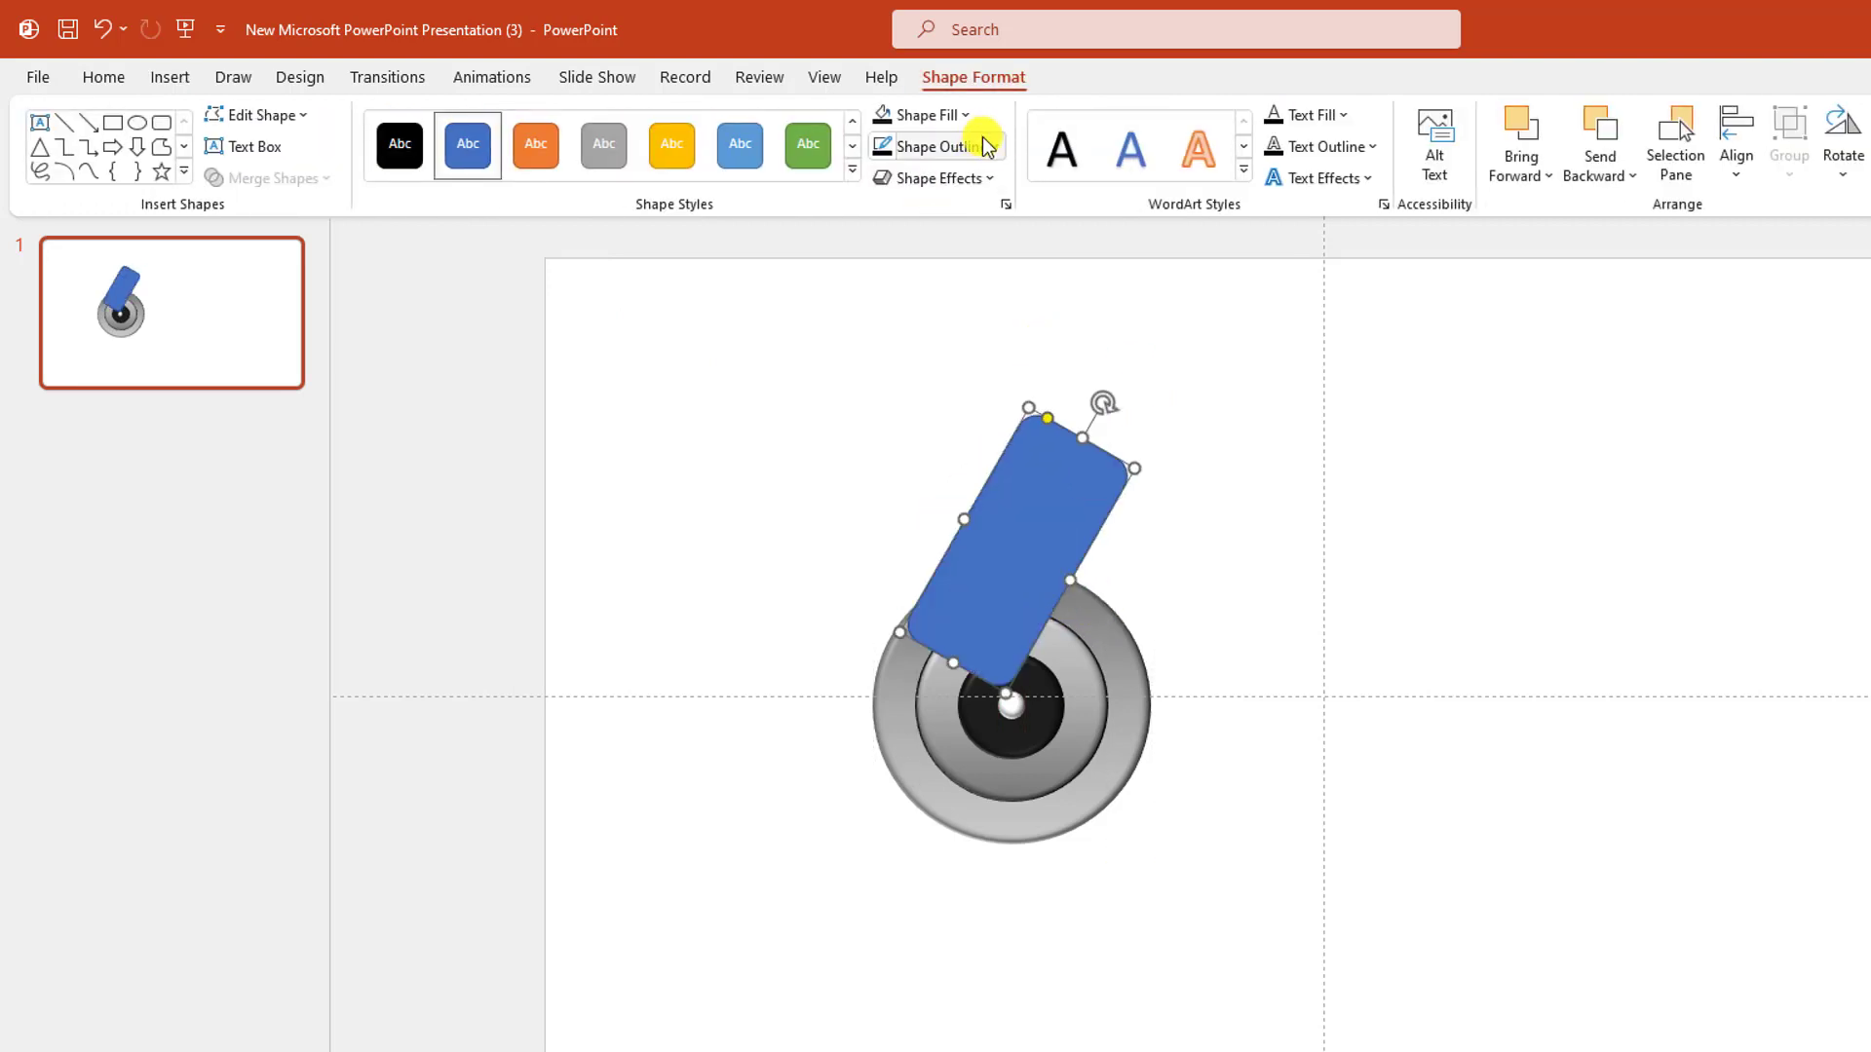
click(995, 146)
click(969, 405)
key(ctrl+z)
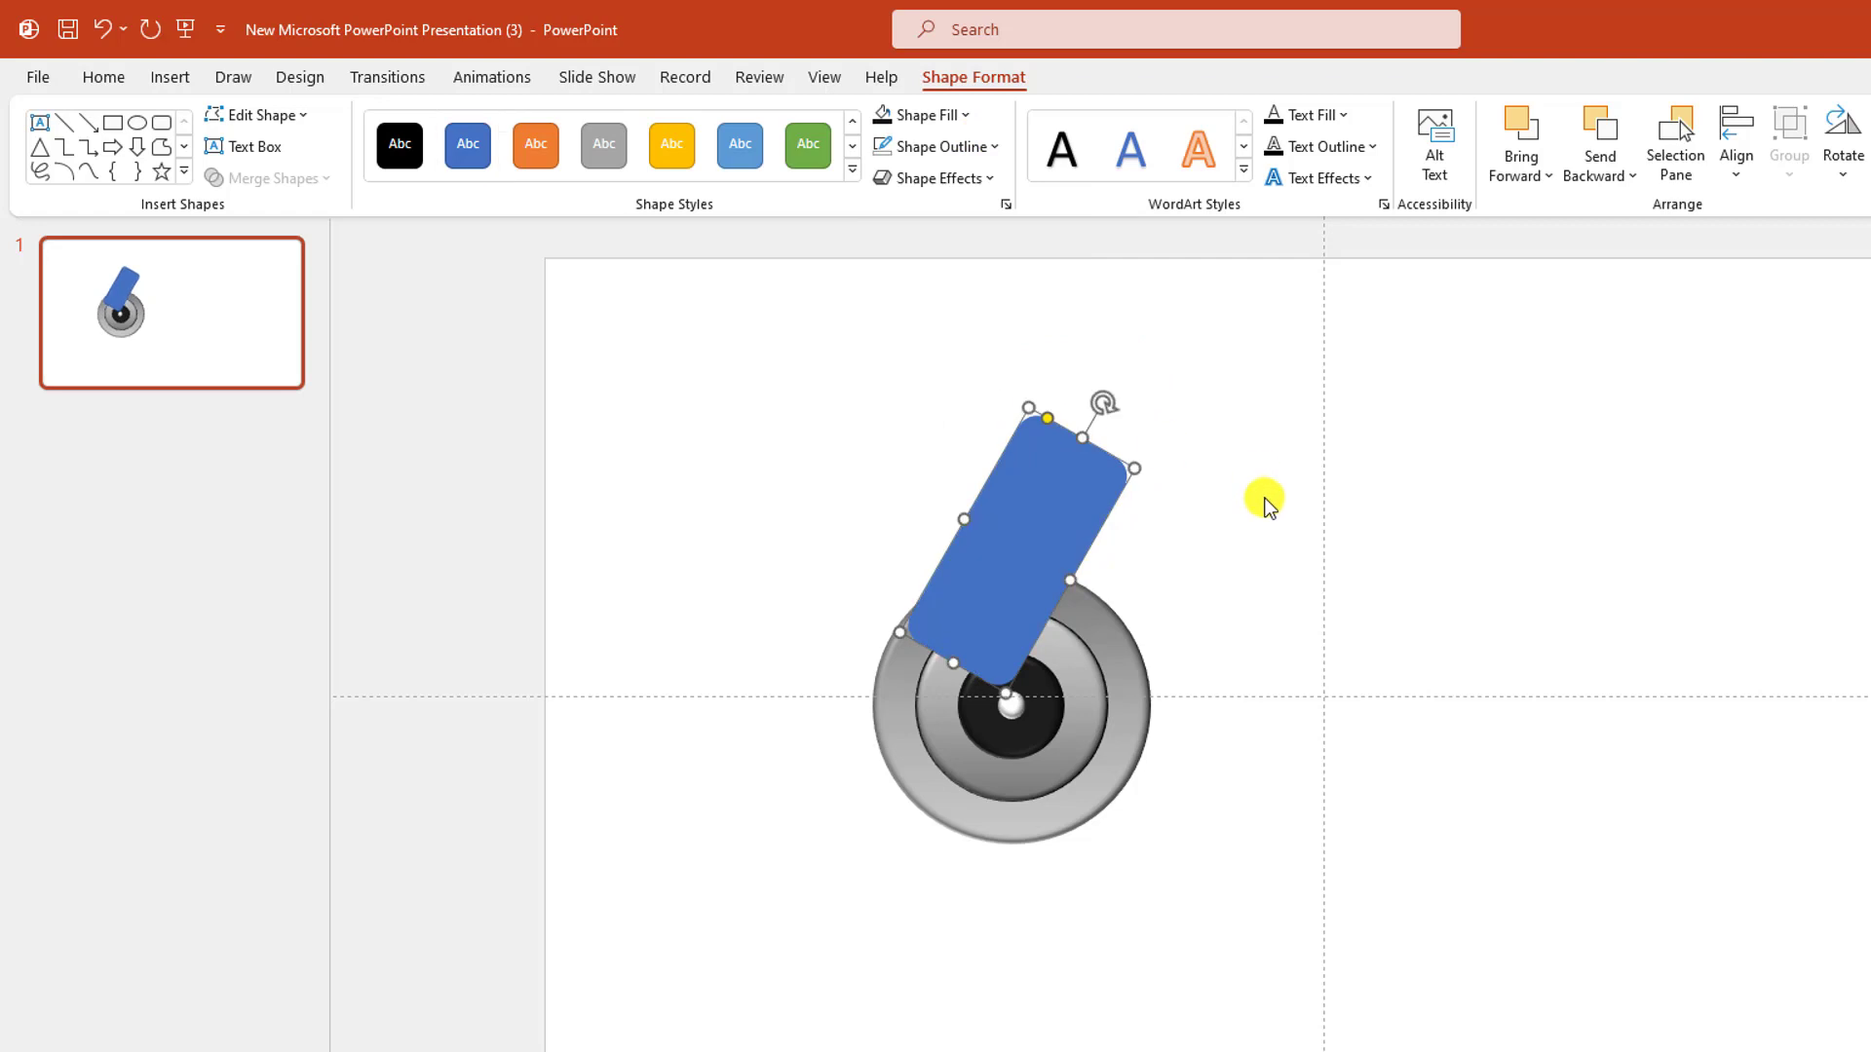
drag(1072, 581, 1052, 568)
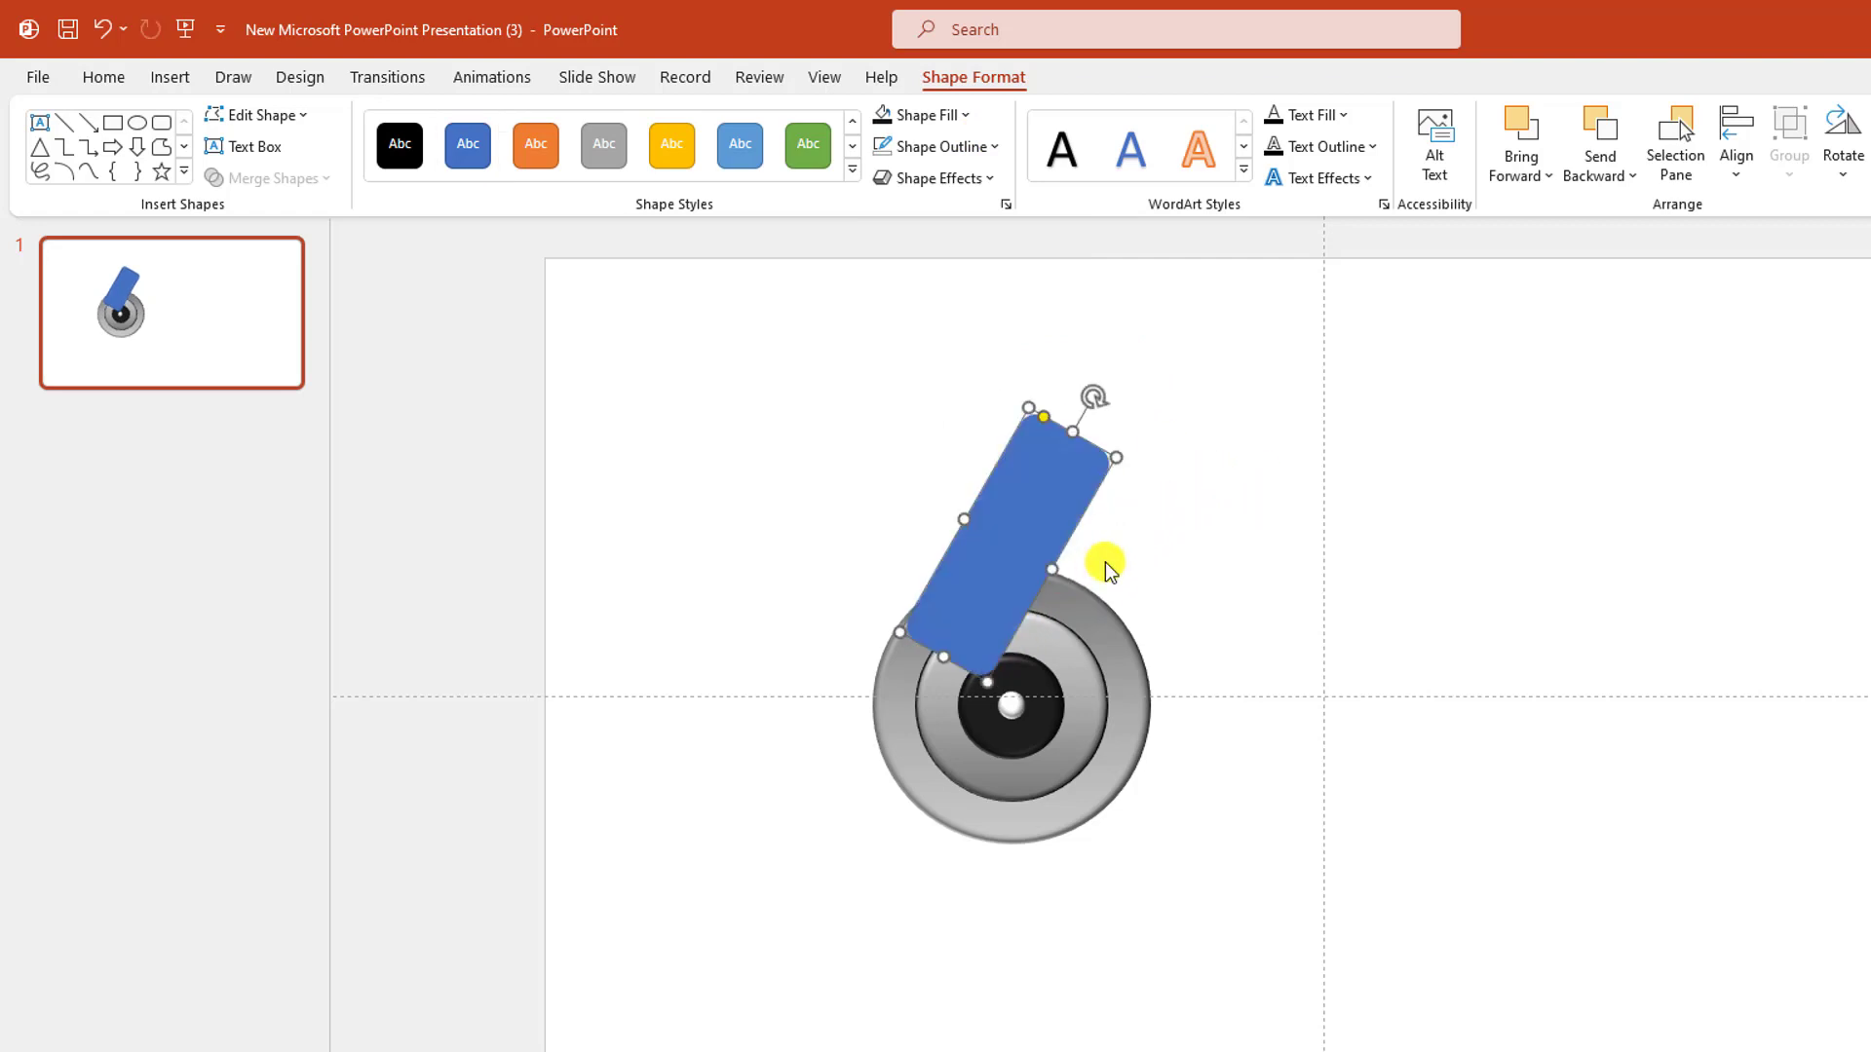
click(1152, 546)
Copy the bar, turn the copy nearly horizontal, and attach it shortened to the angled bar's top
click(1052, 505)
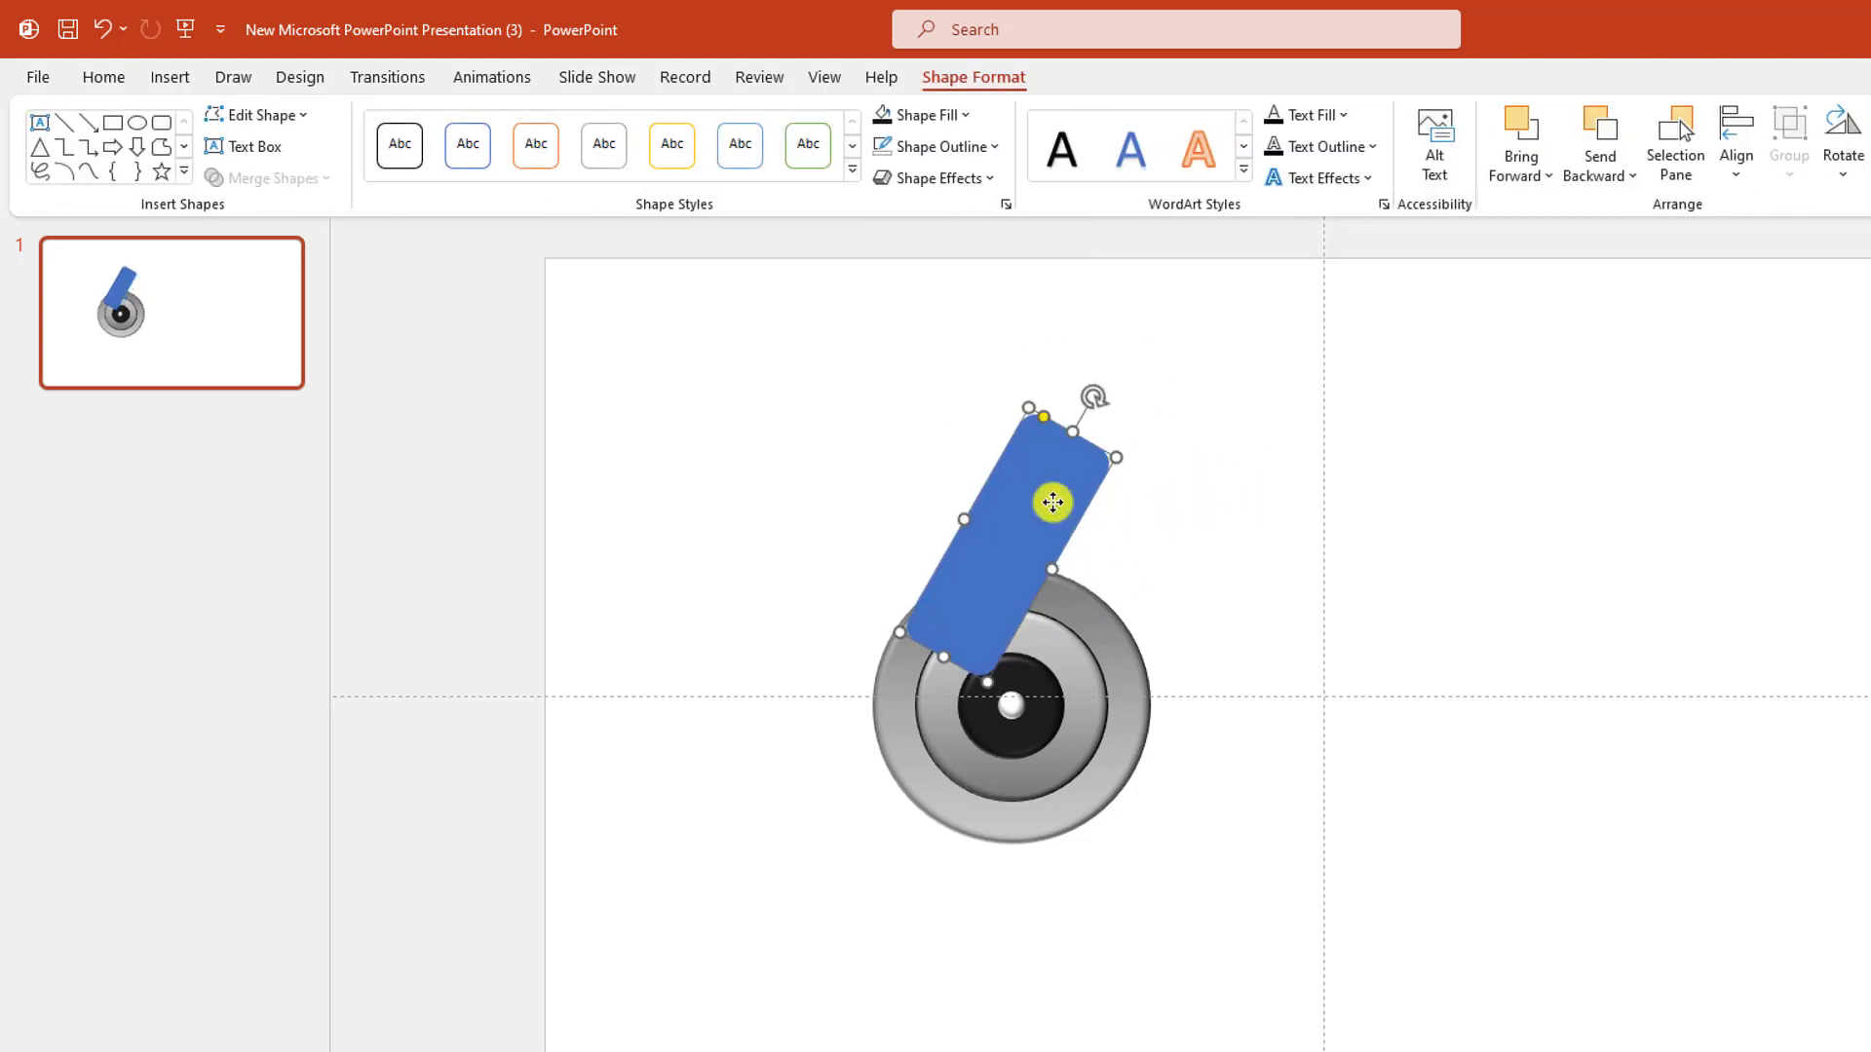
drag(1036, 514, 1125, 317)
drag(1200, 248, 1285, 394)
drag(1093, 379, 1149, 480)
drag(1282, 450, 1182, 464)
click(1107, 501)
Join the two bars into one pipe shape with Merge Shapes > Union
click(1140, 458)
shift+click(1056, 488)
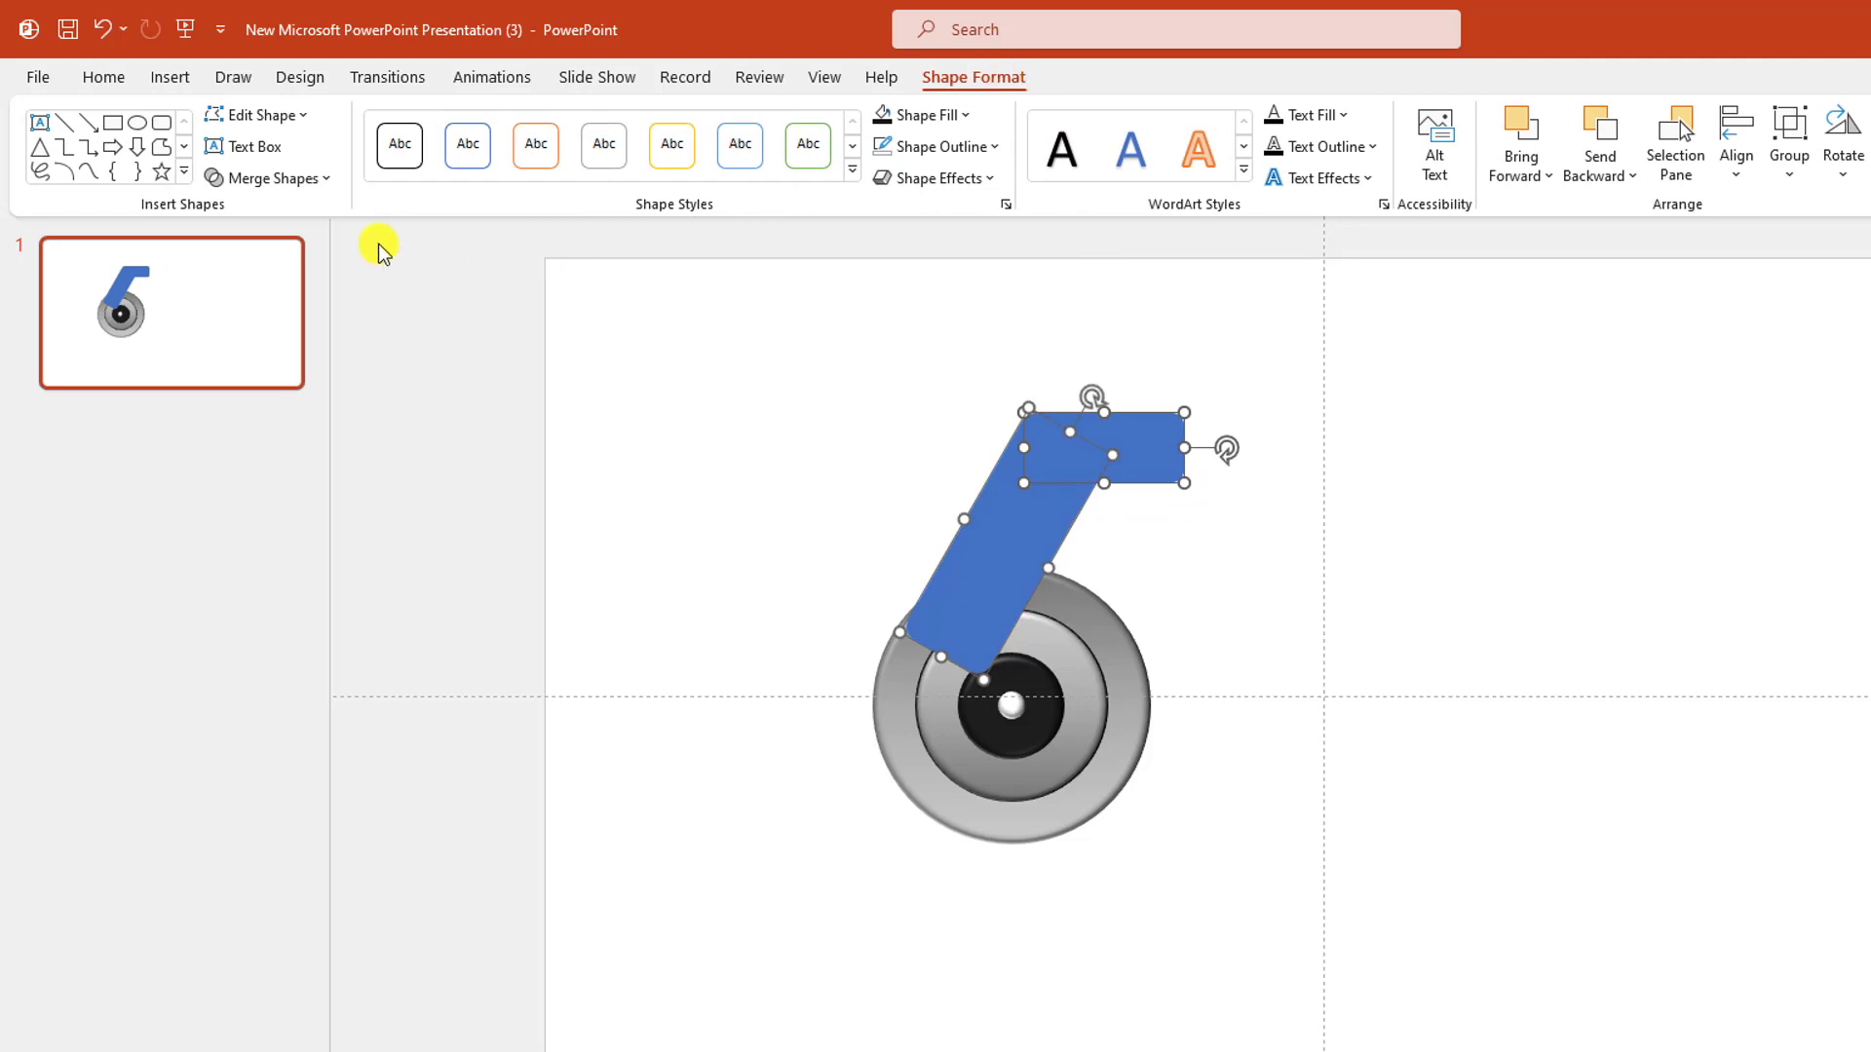
click(332, 178)
click(289, 217)
Send the pipe behind the circle and nudge it slightly down-left
right_click(1006, 509)
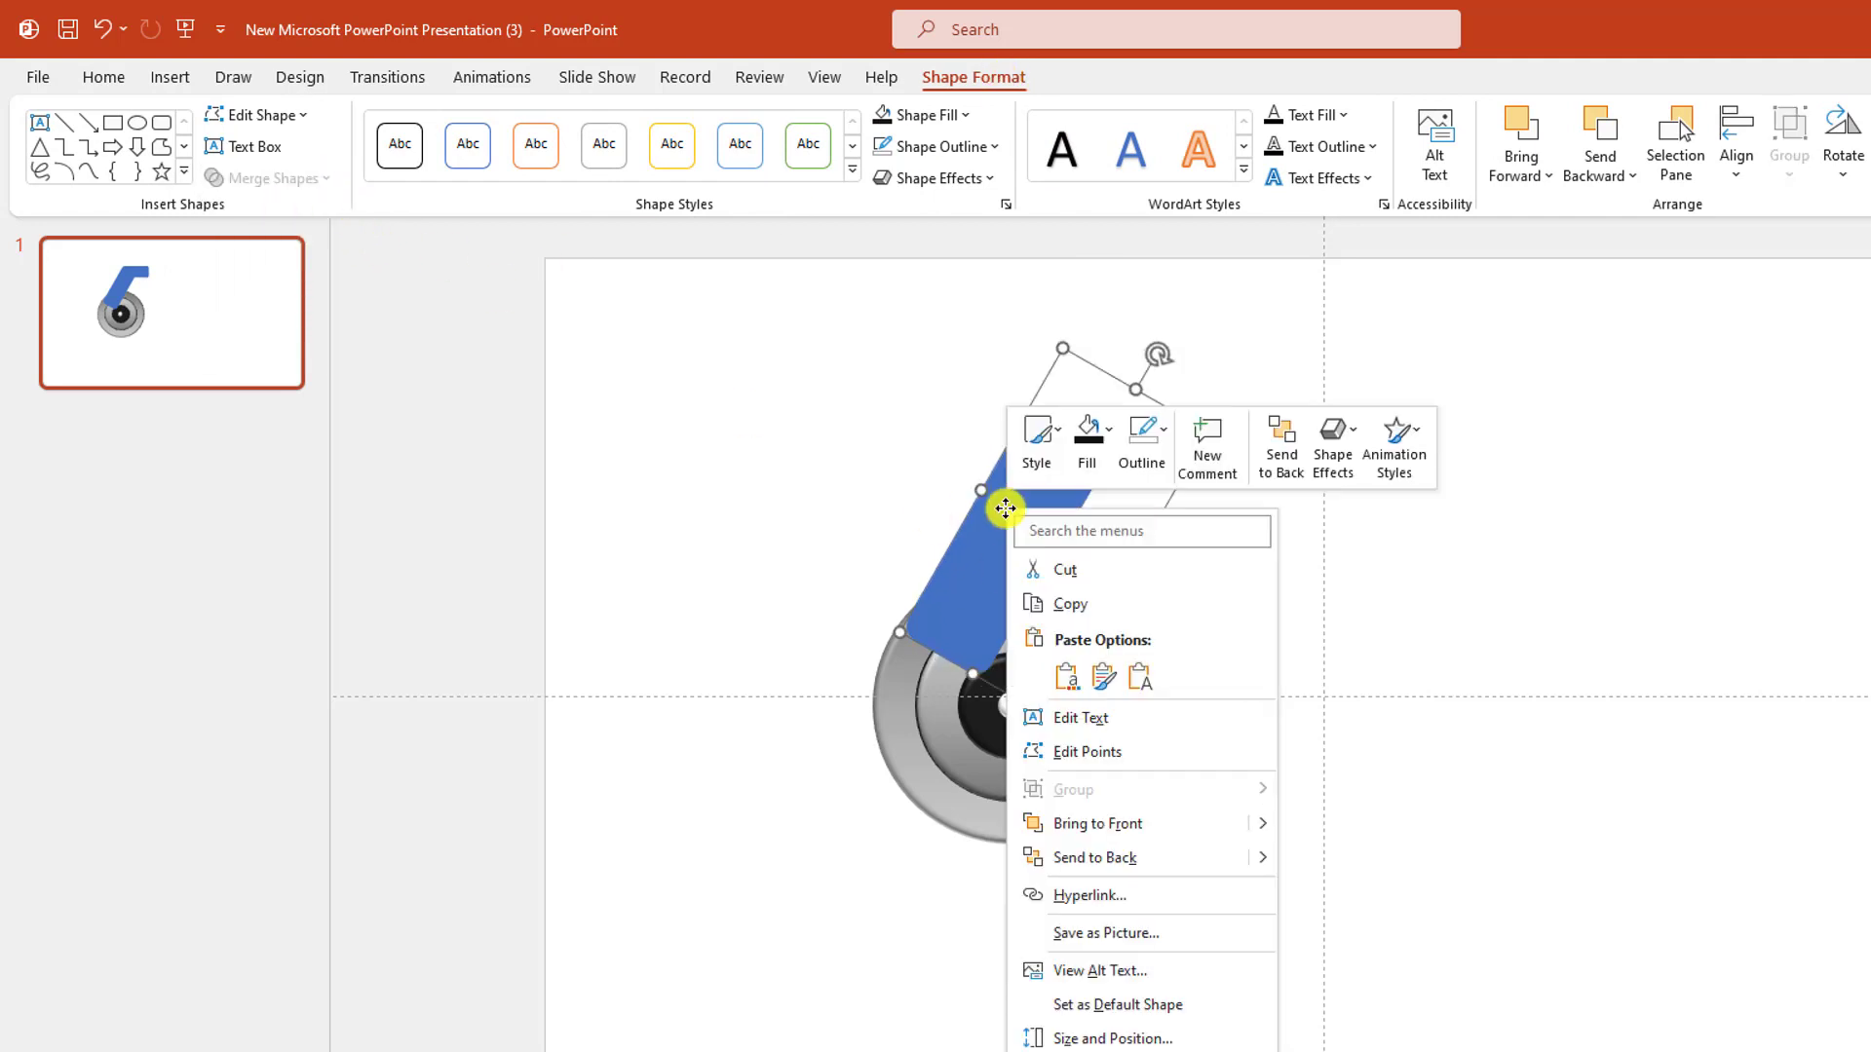
click(1128, 862)
click(1219, 618)
click(1030, 501)
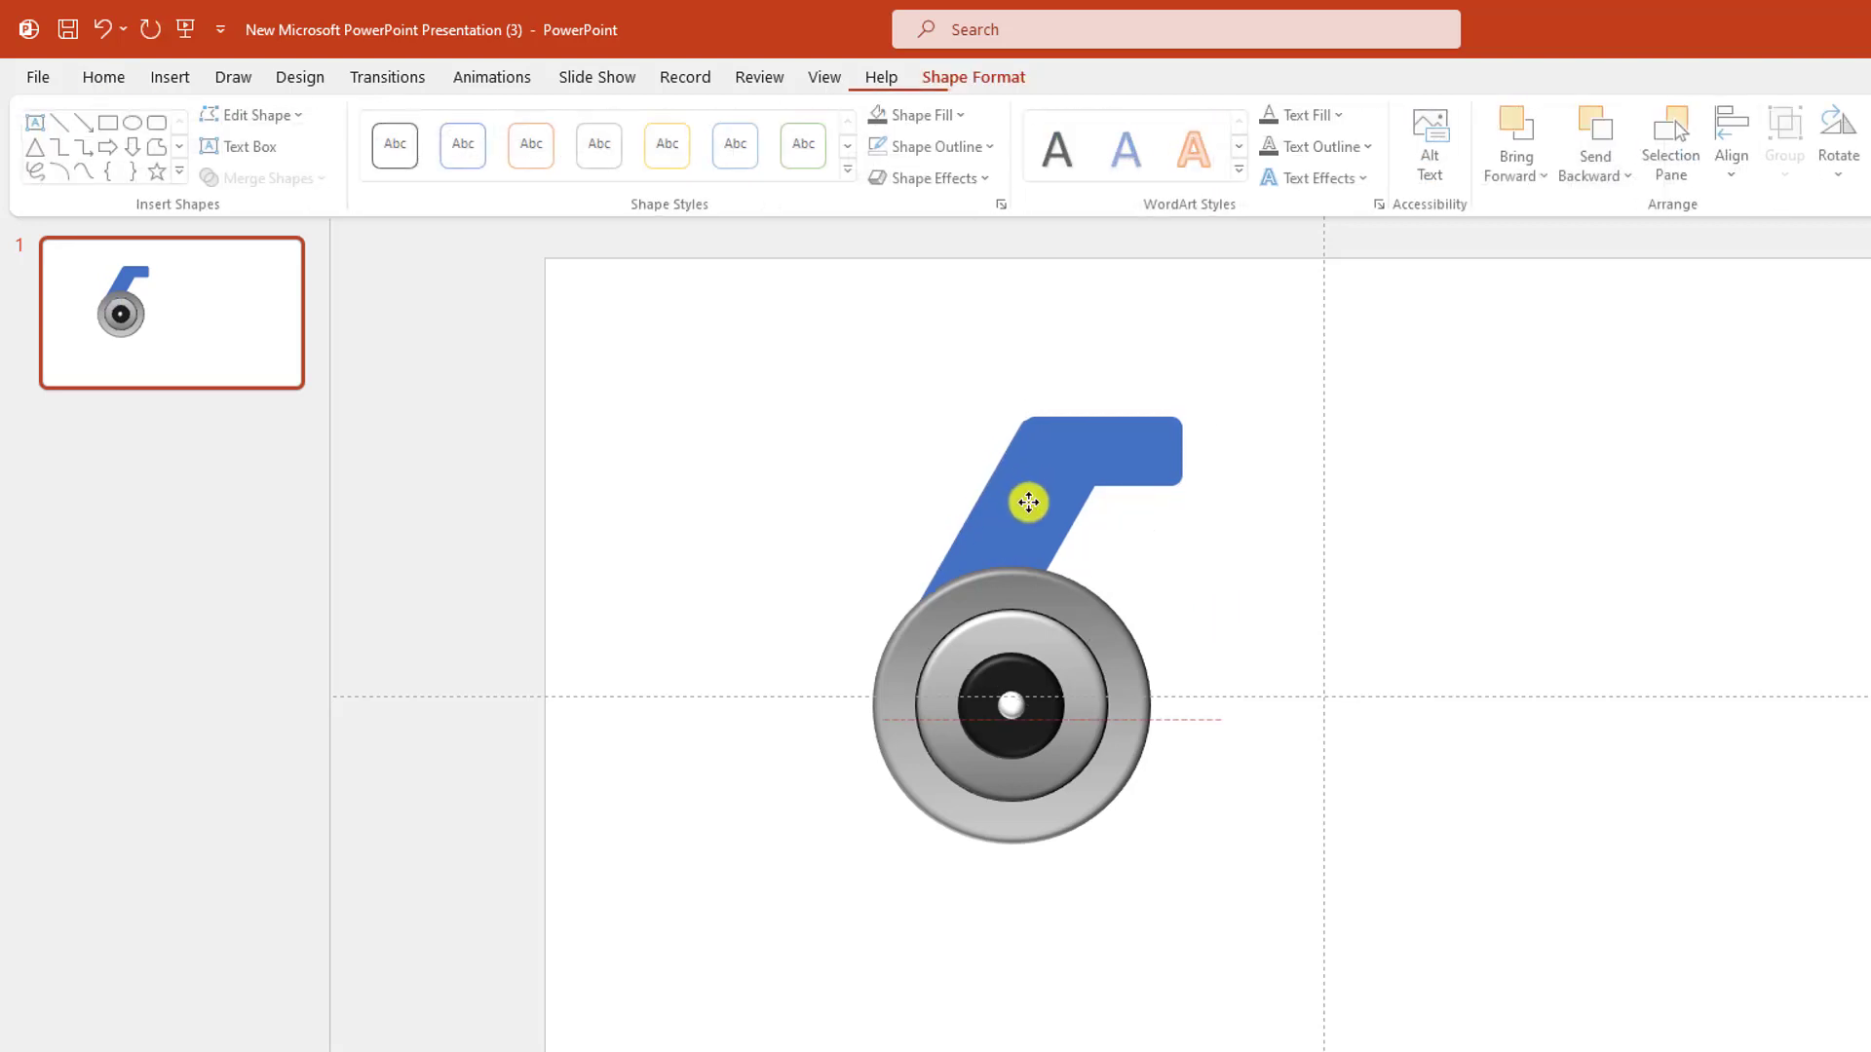
drag(1030, 501, 1023, 517)
Fill the pipe with the ring's grey using the eyedropper and add a Round bevel
click(967, 116)
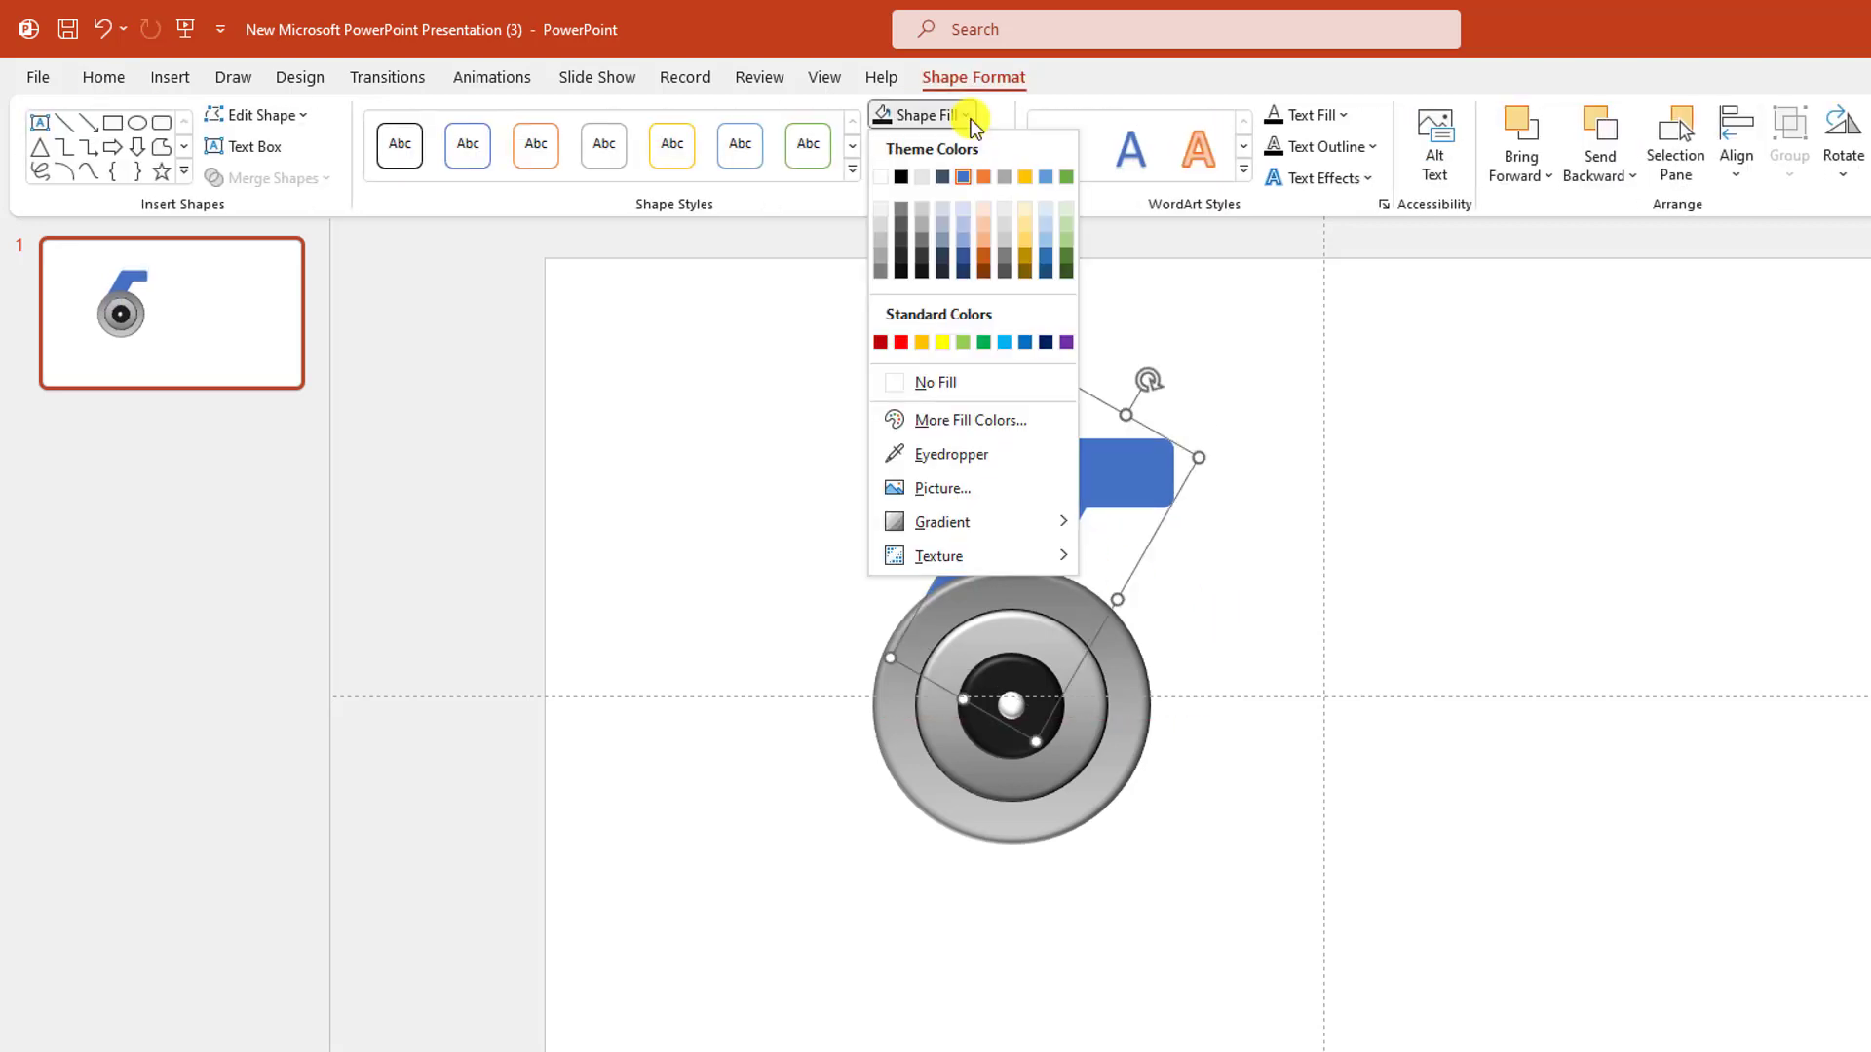
click(965, 454)
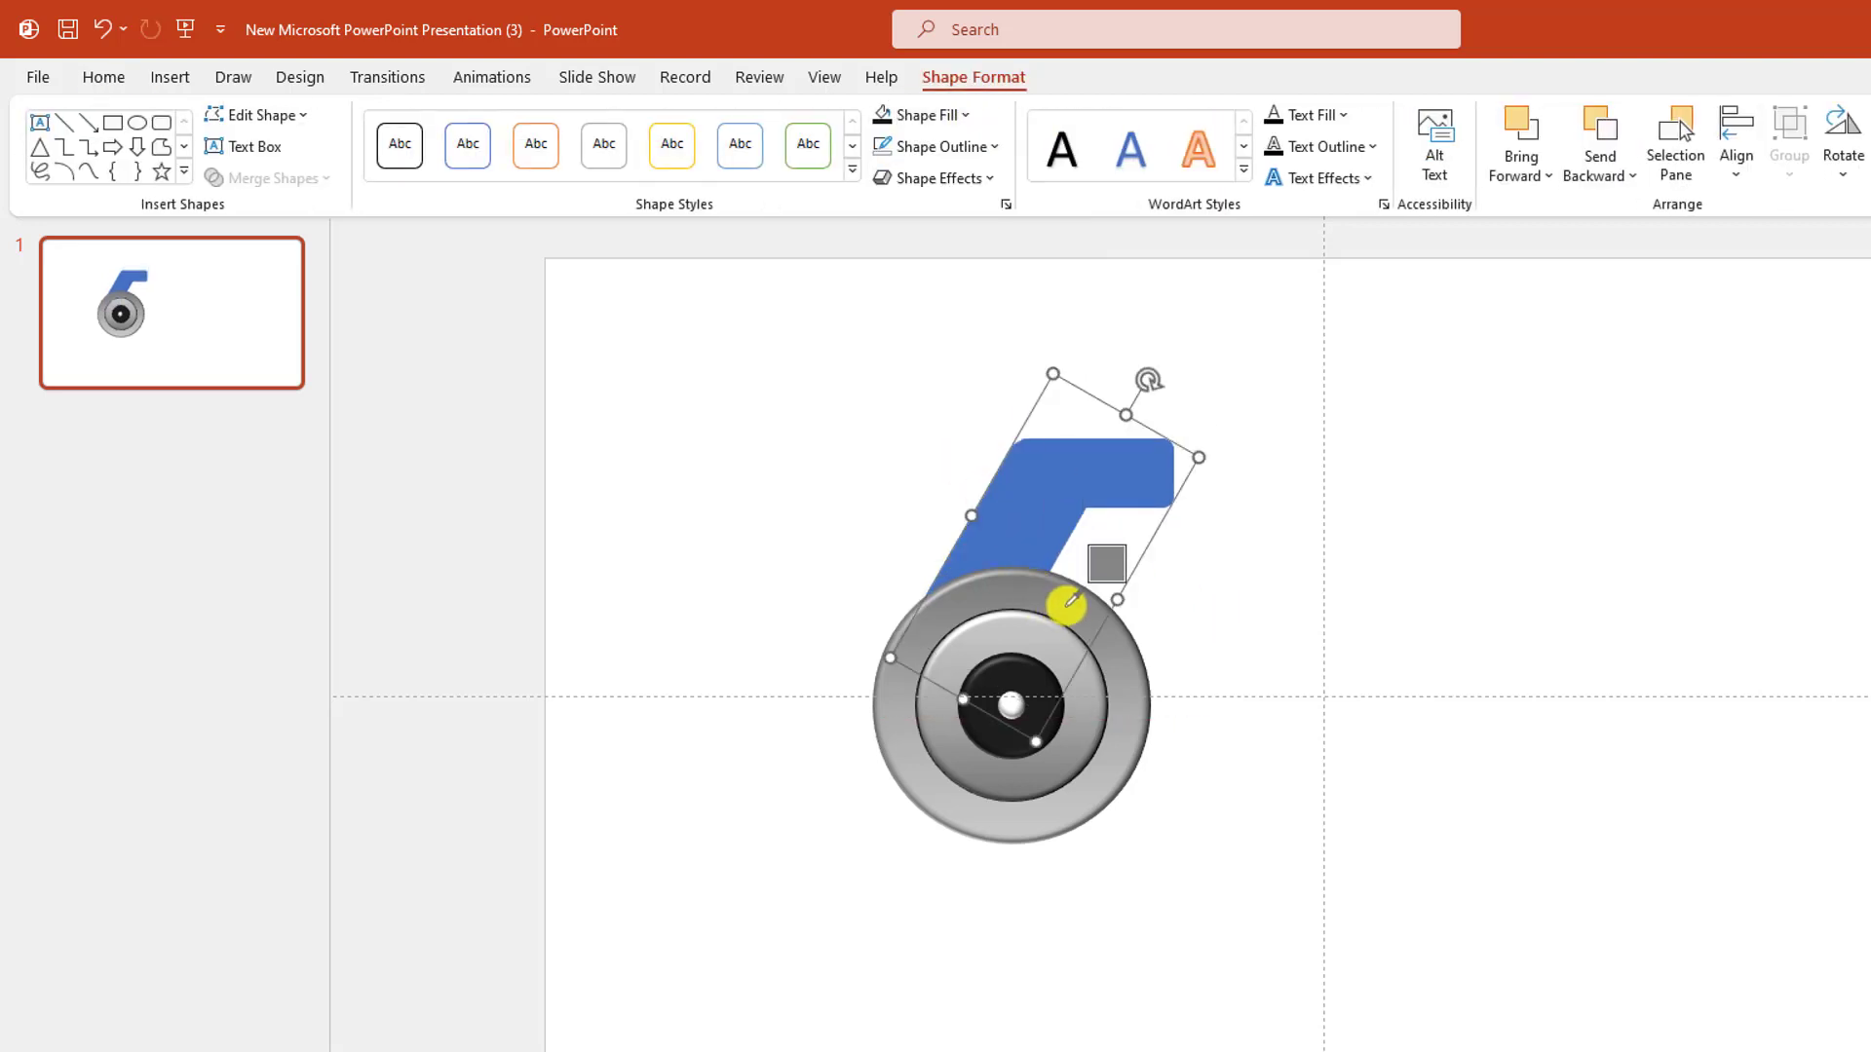
click(1069, 606)
click(996, 178)
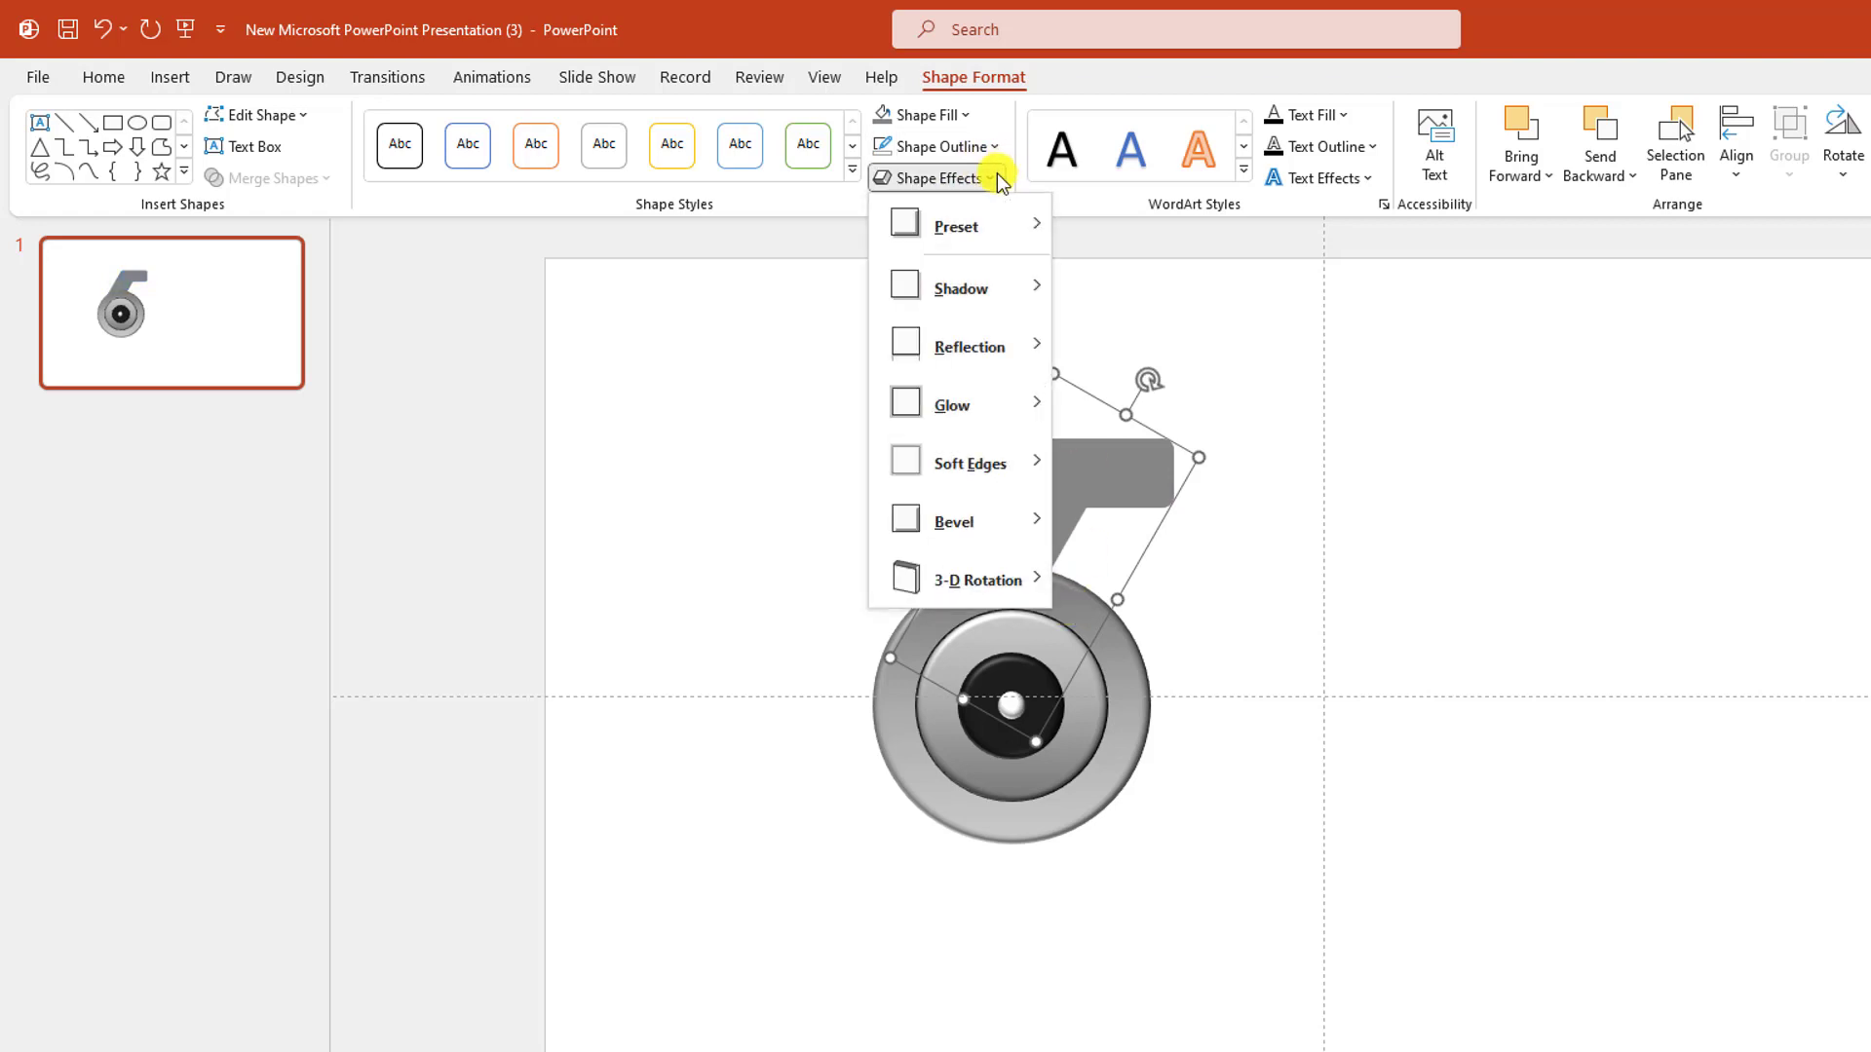
mouse_move(986, 531)
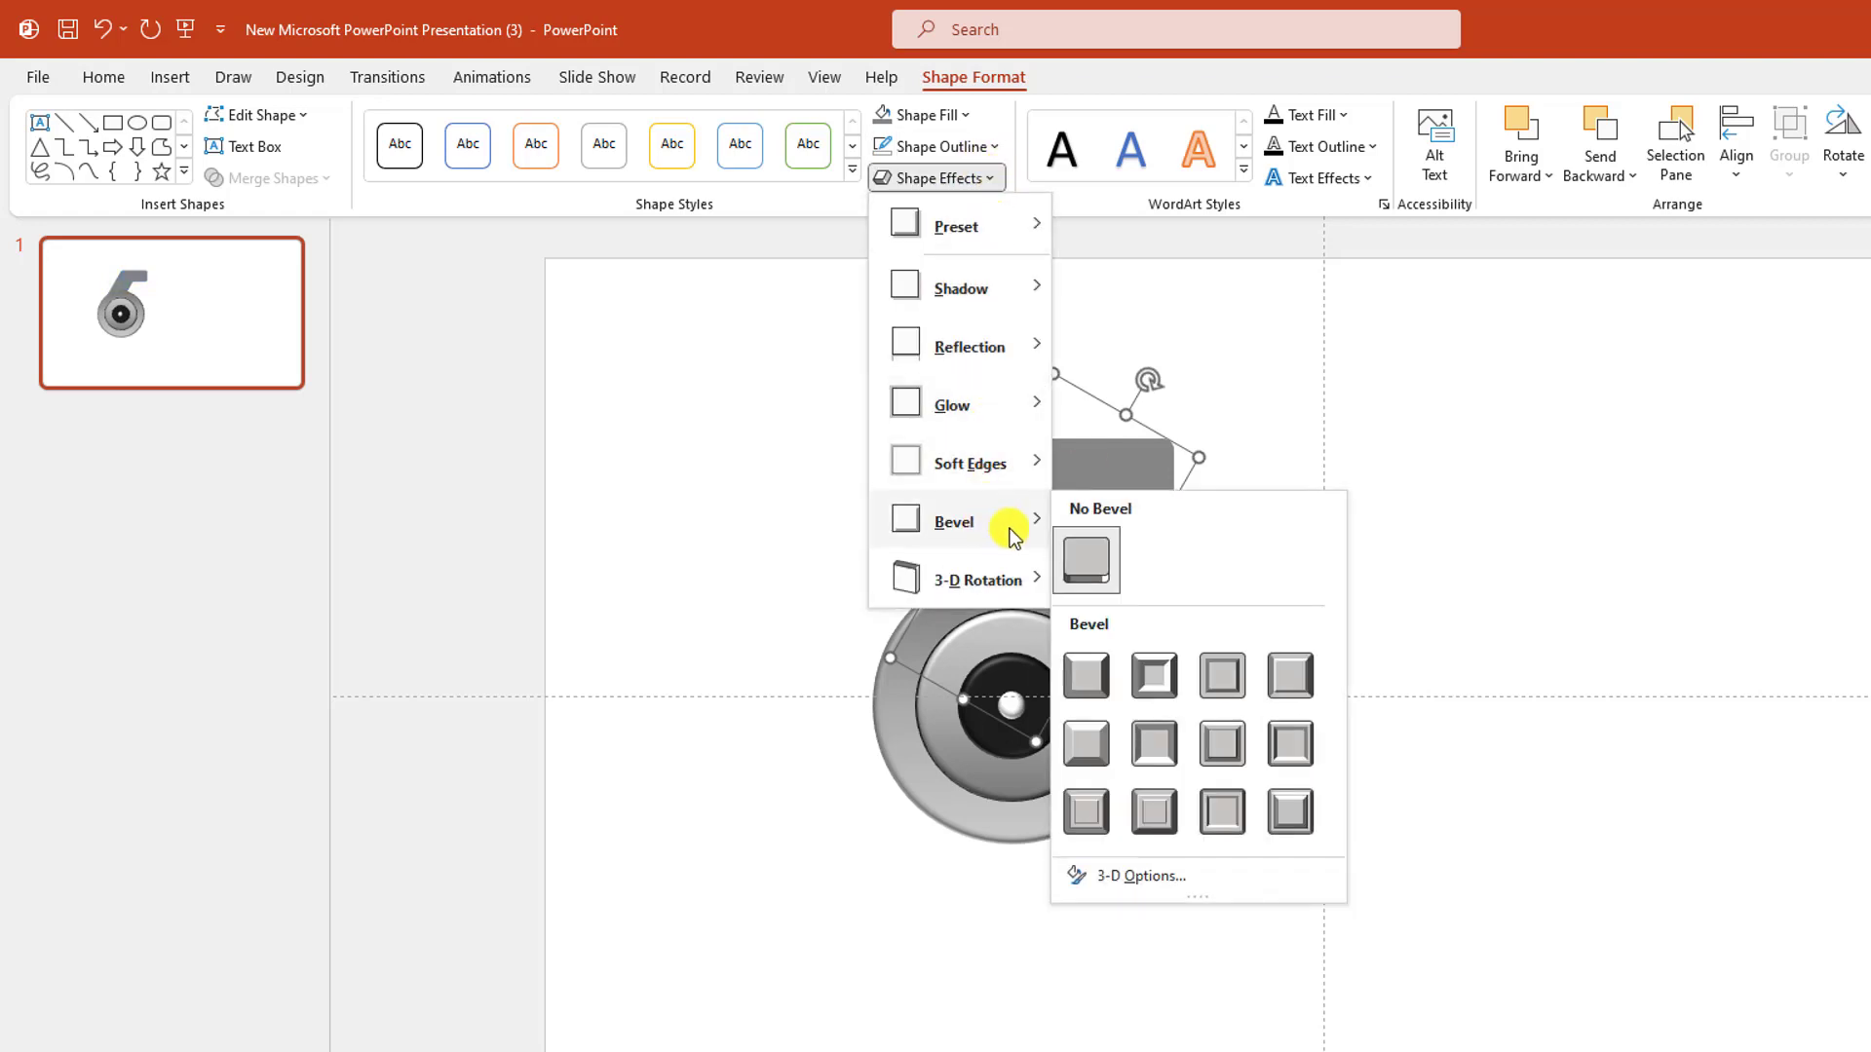
click(1093, 682)
click(1205, 561)
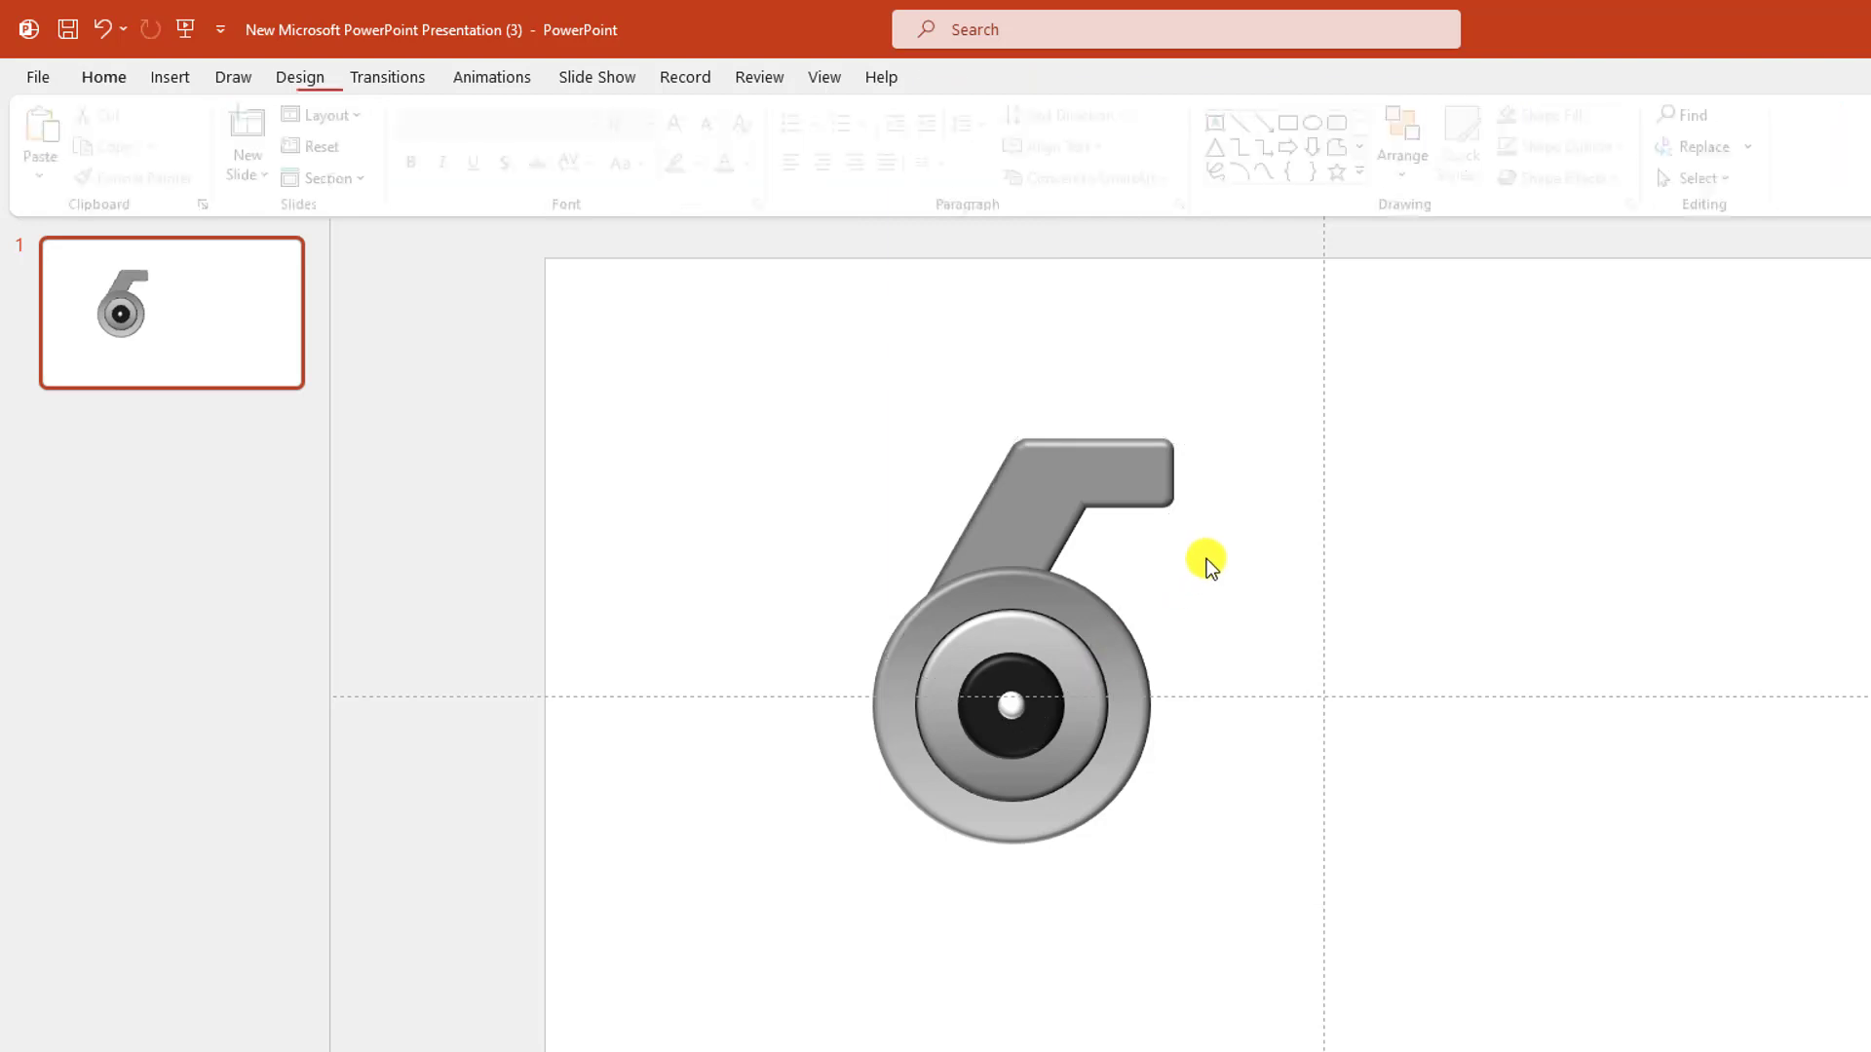
click(178, 84)
Cap the pipe's end with a small outline-free rectangle in the pipe's grey
click(413, 161)
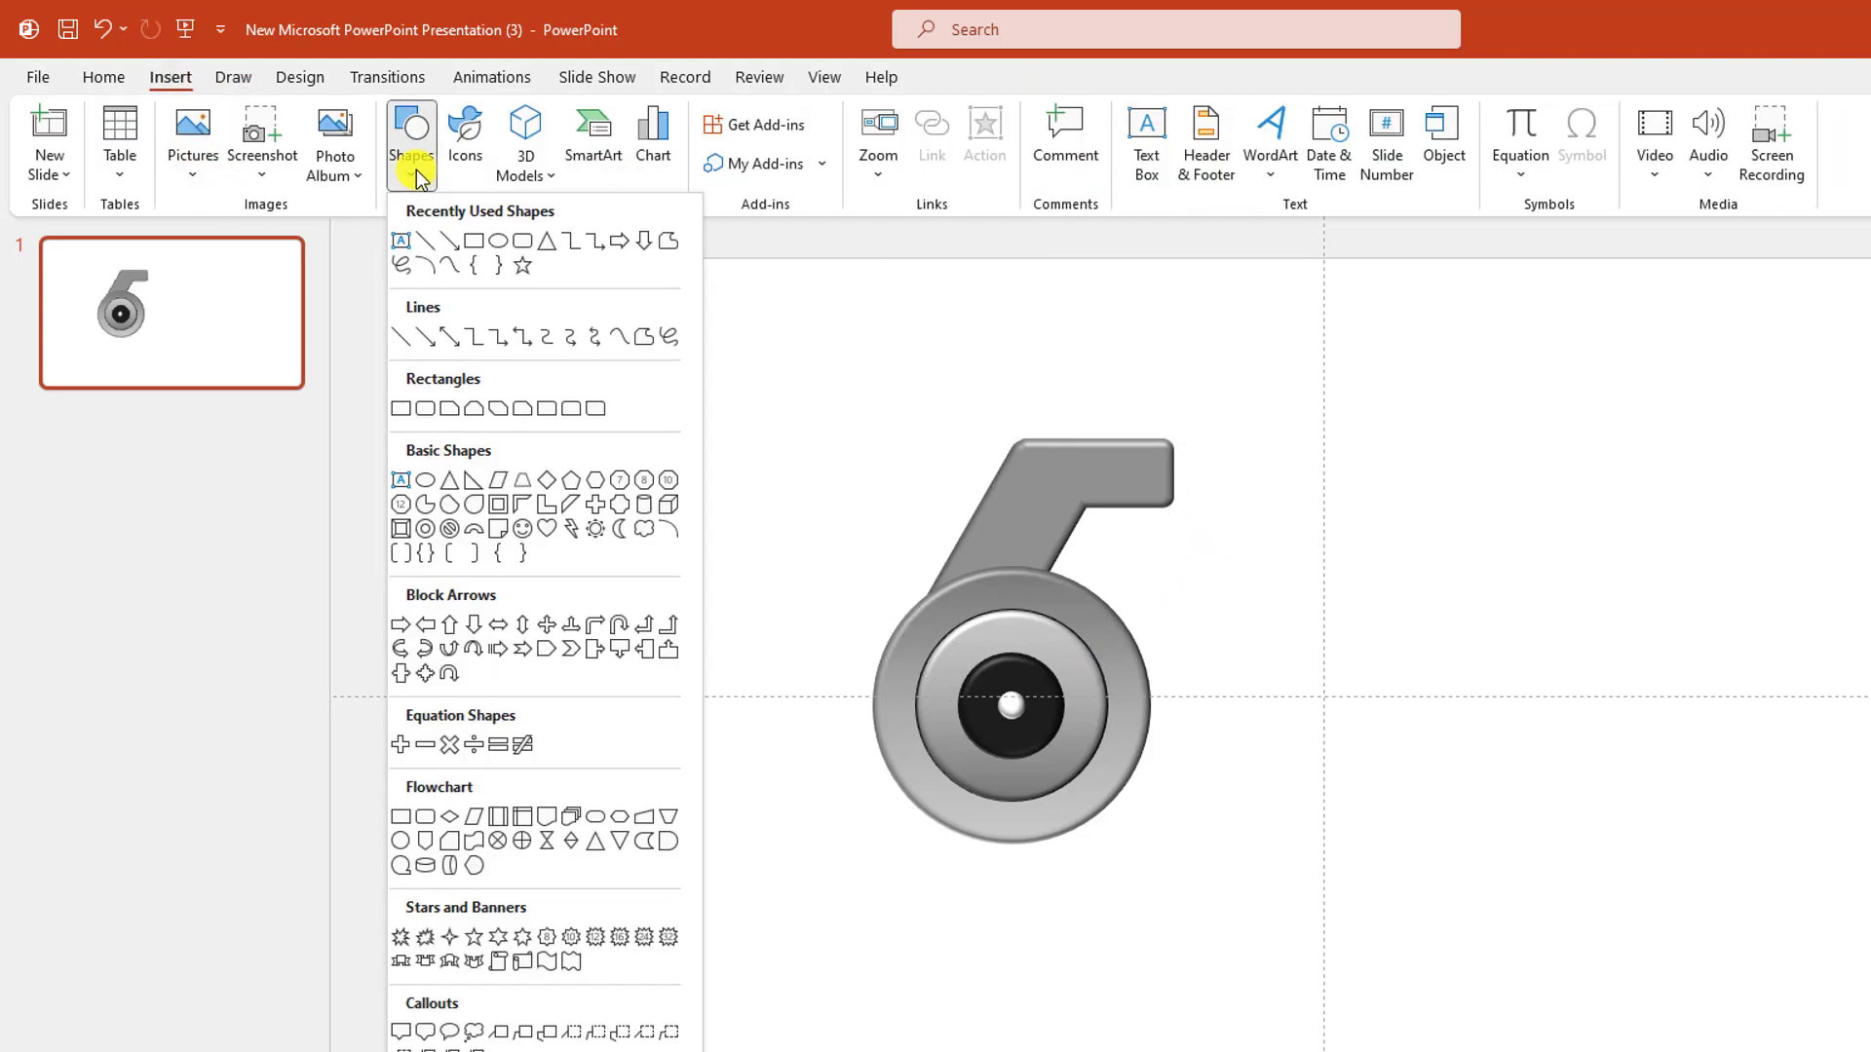
click(473, 239)
drag(1198, 444, 1209, 501)
click(974, 146)
click(946, 484)
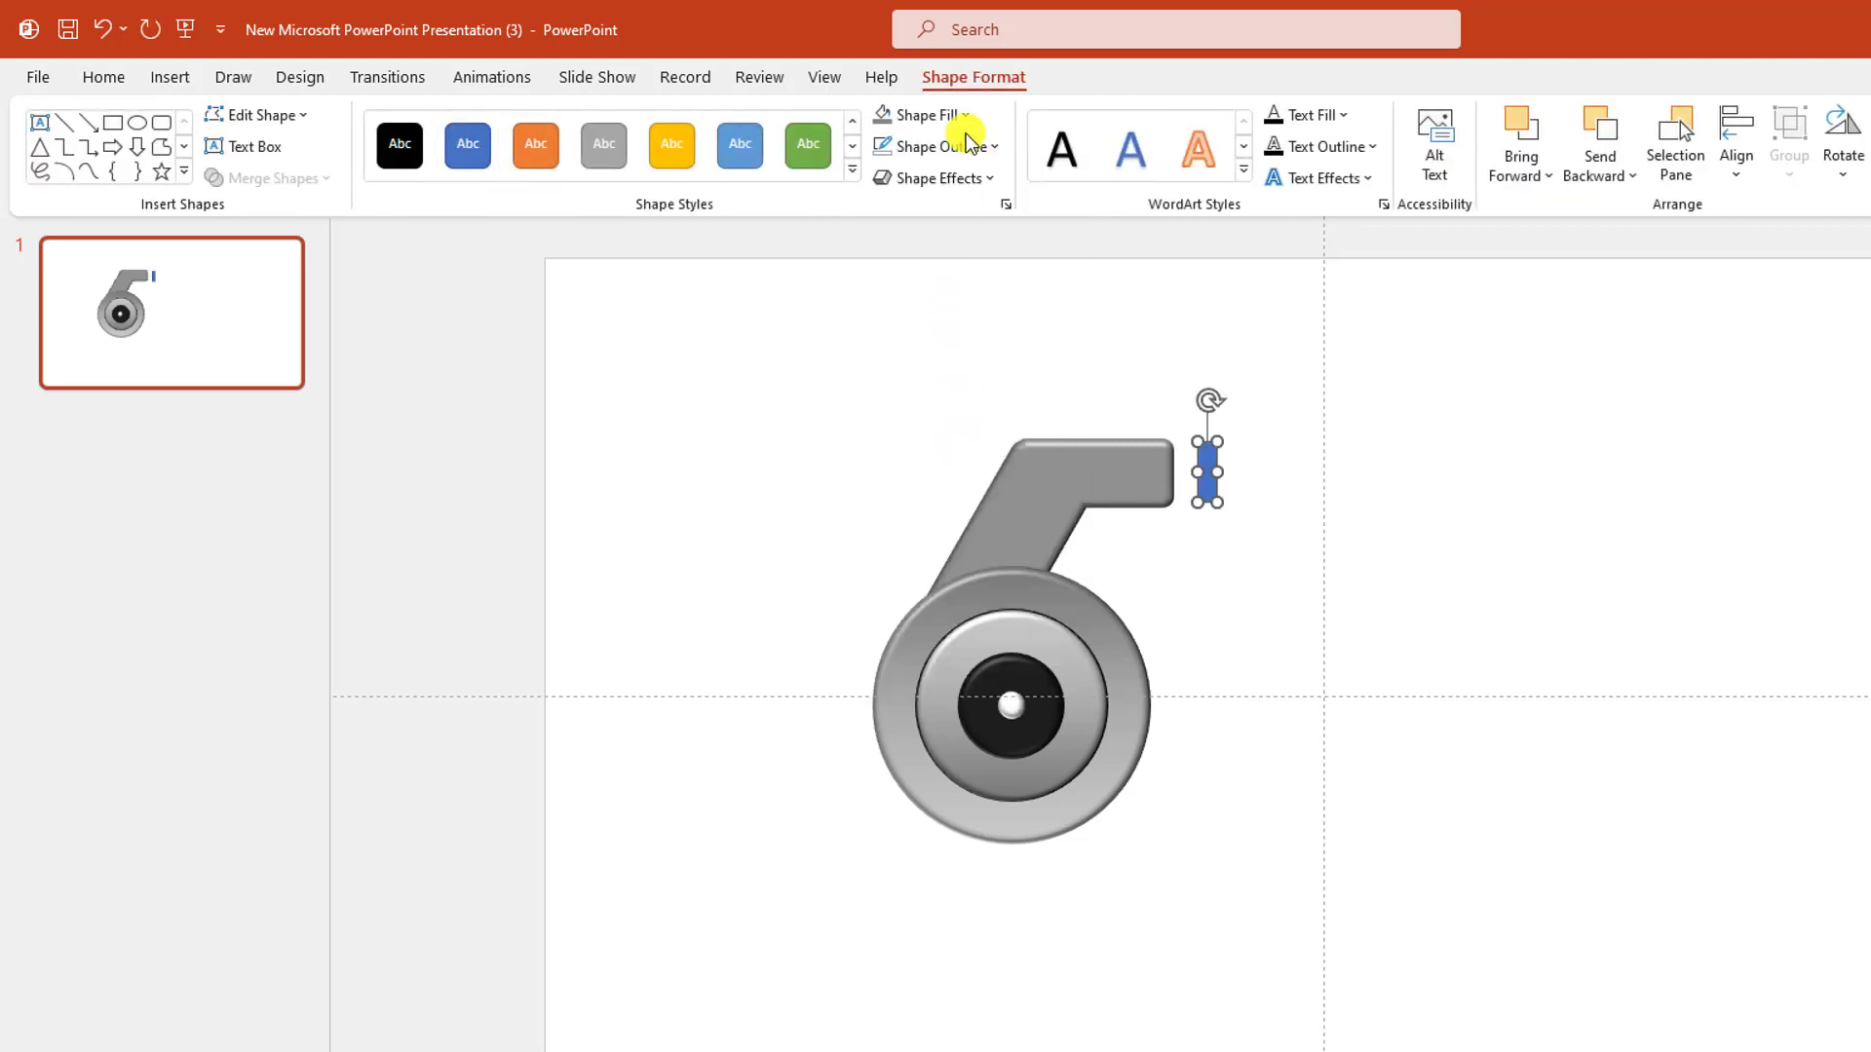
click(963, 115)
click(961, 523)
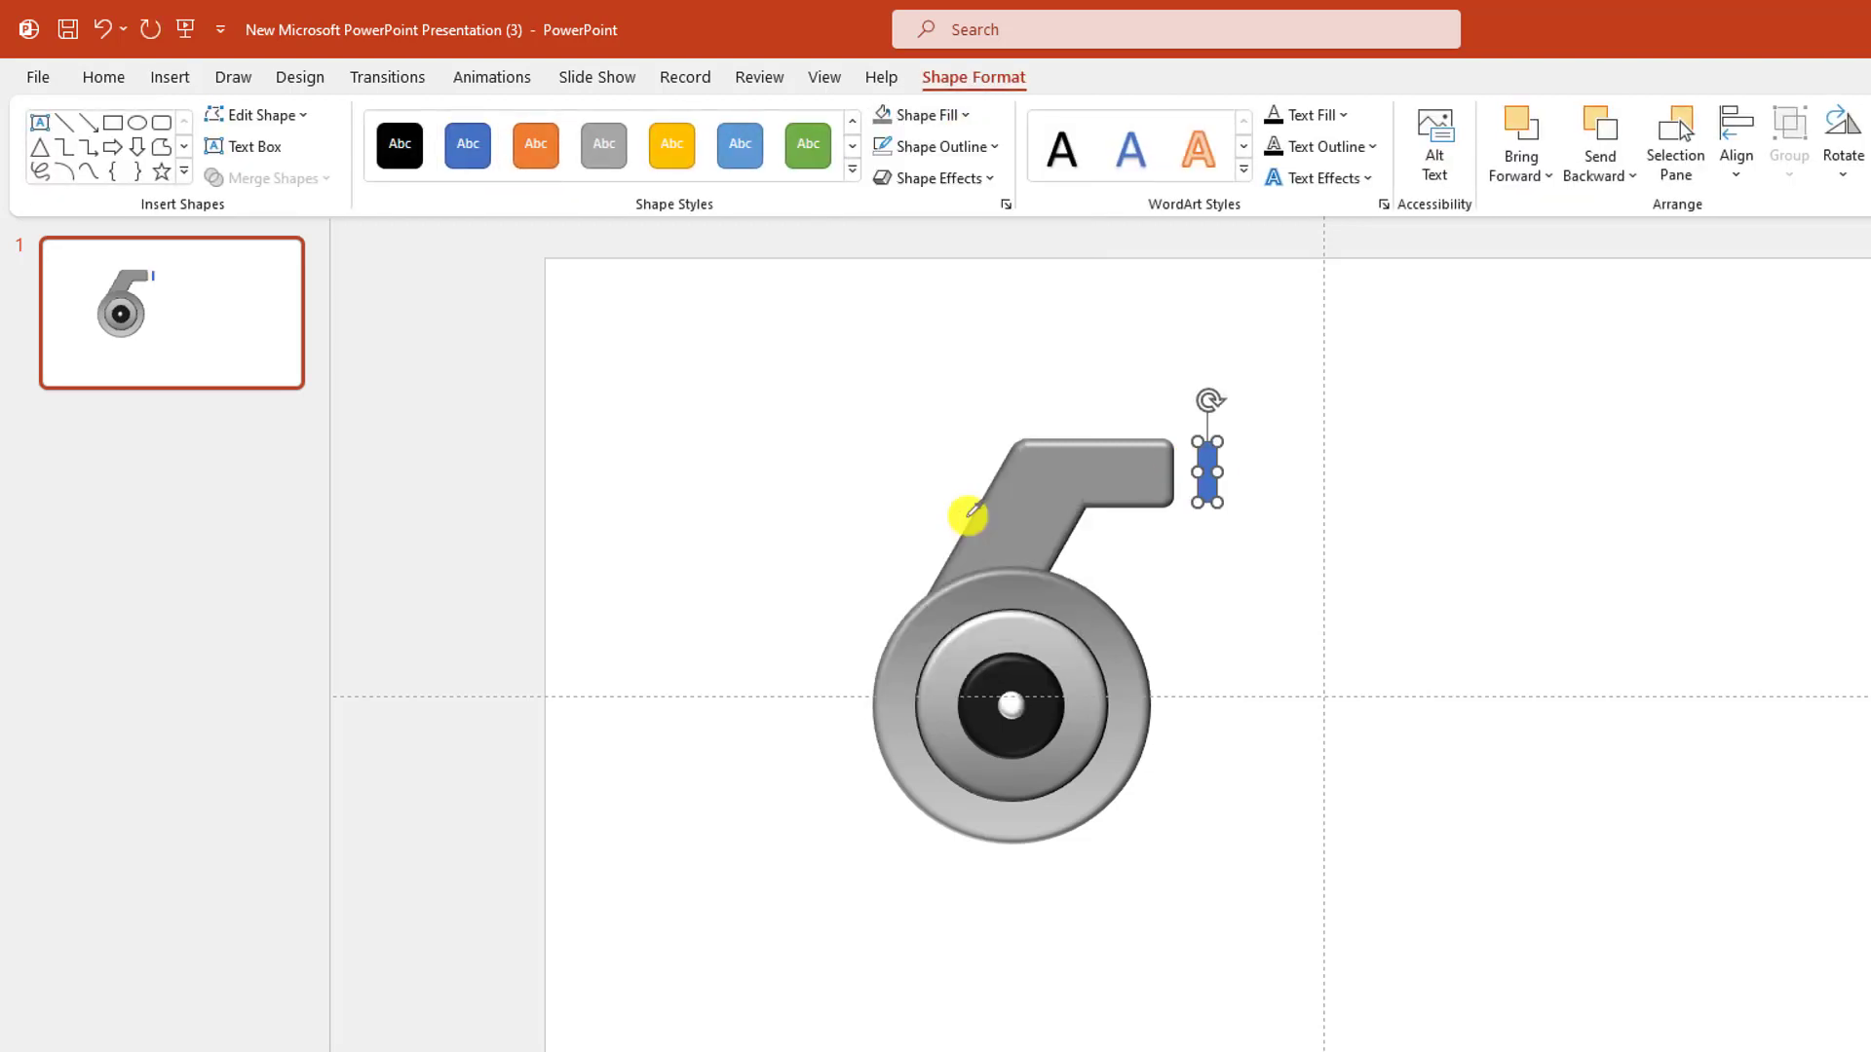
click(1170, 473)
drag(1208, 497, 1187, 474)
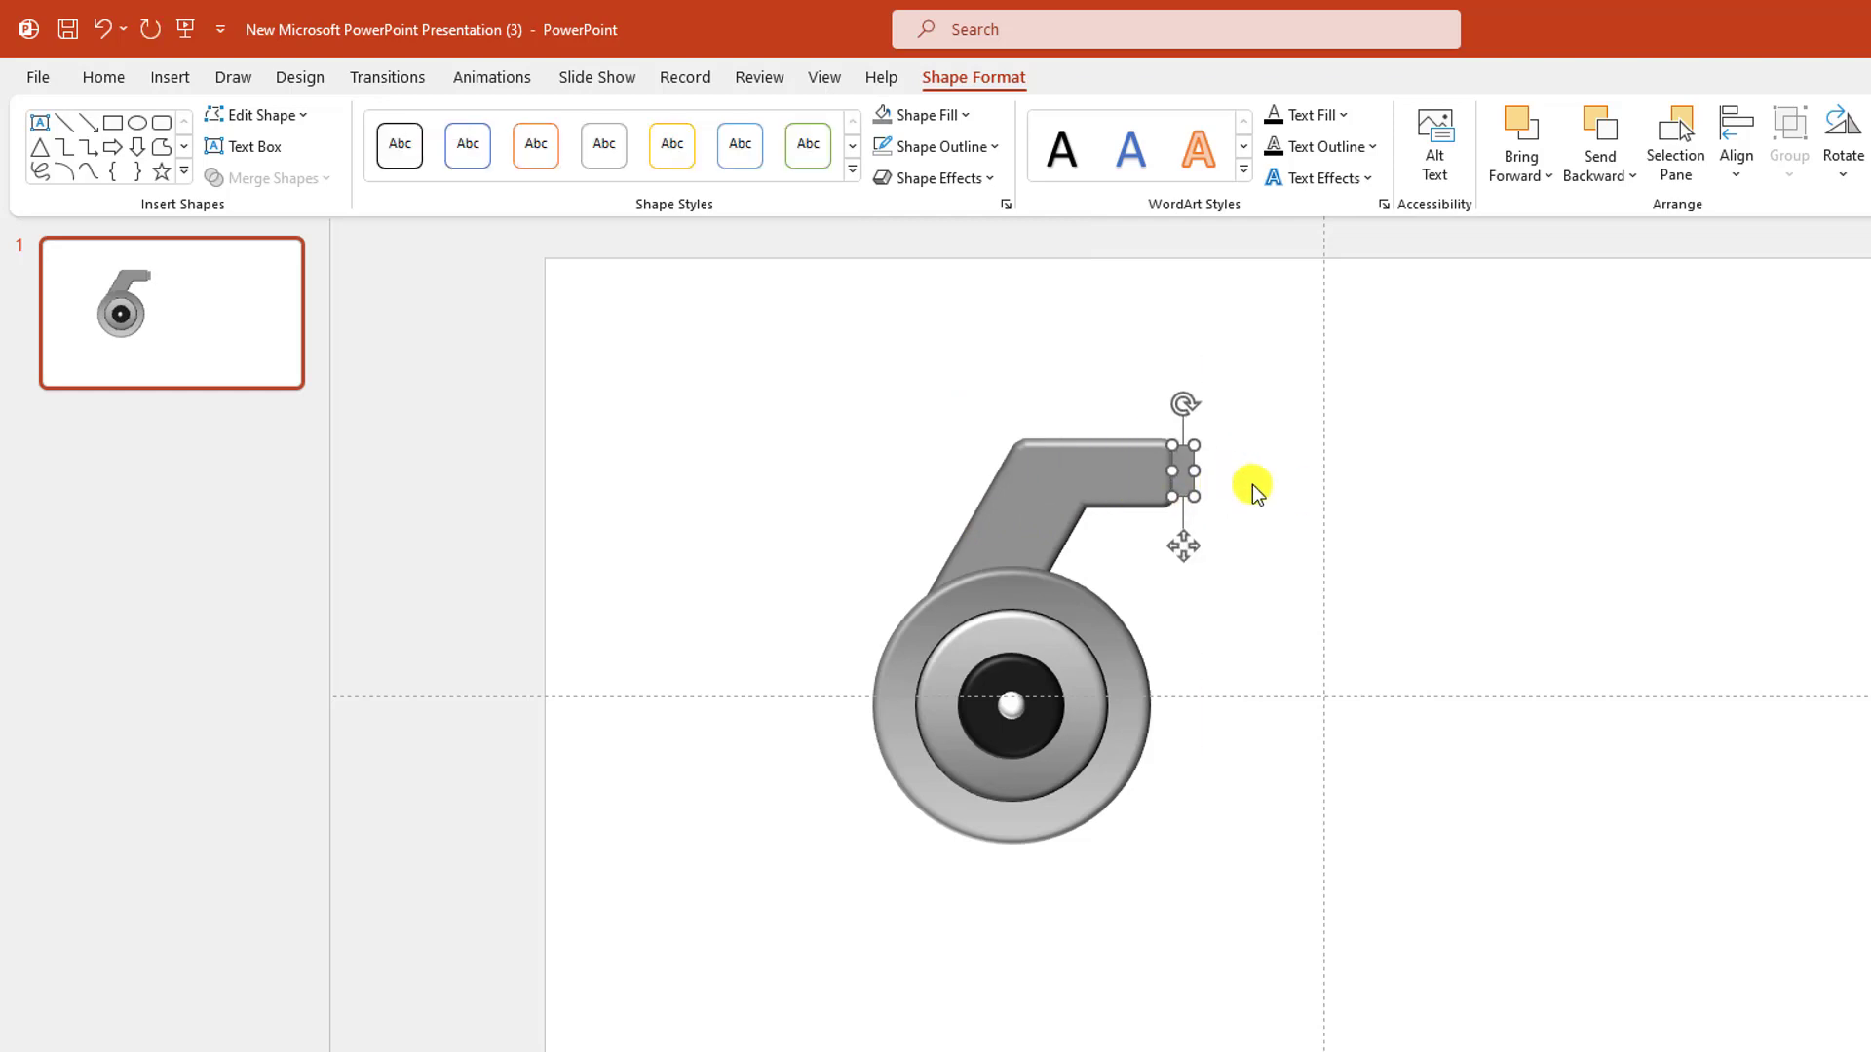
click(1299, 494)
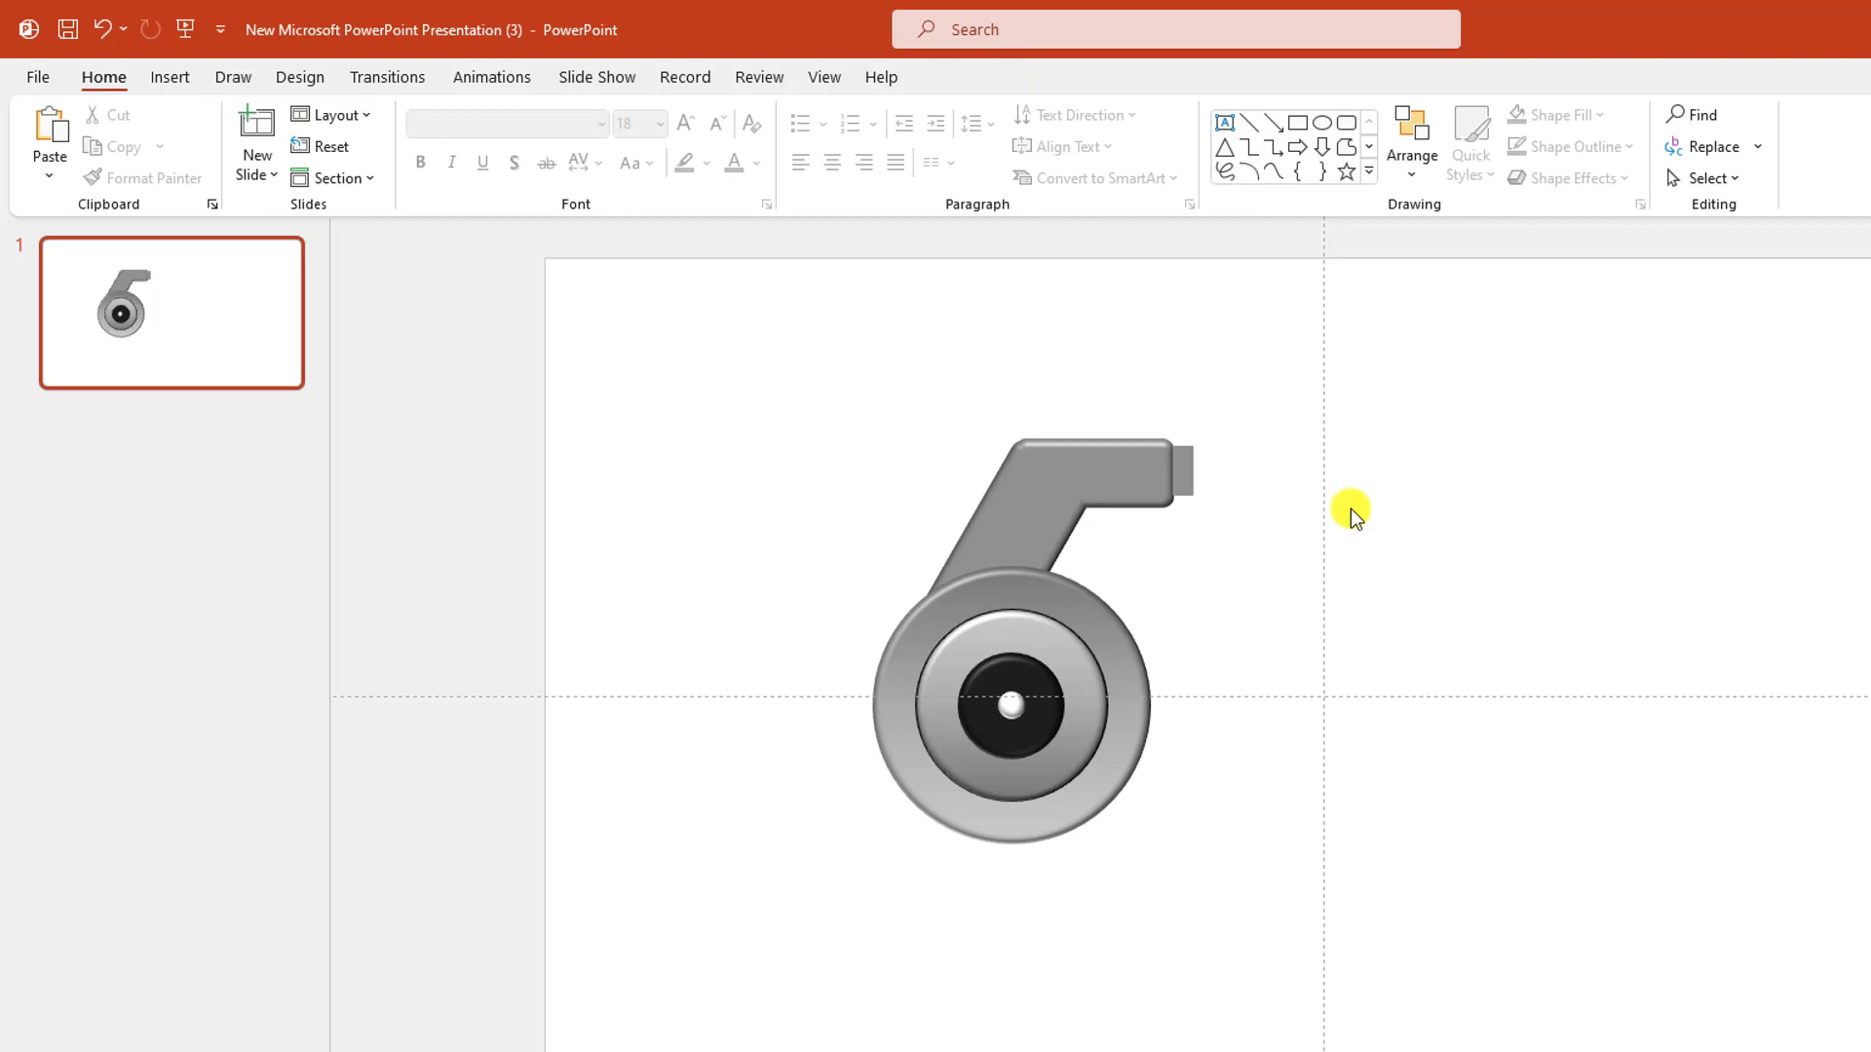
Give the outlet pipe a dark gradient fill
click(1116, 475)
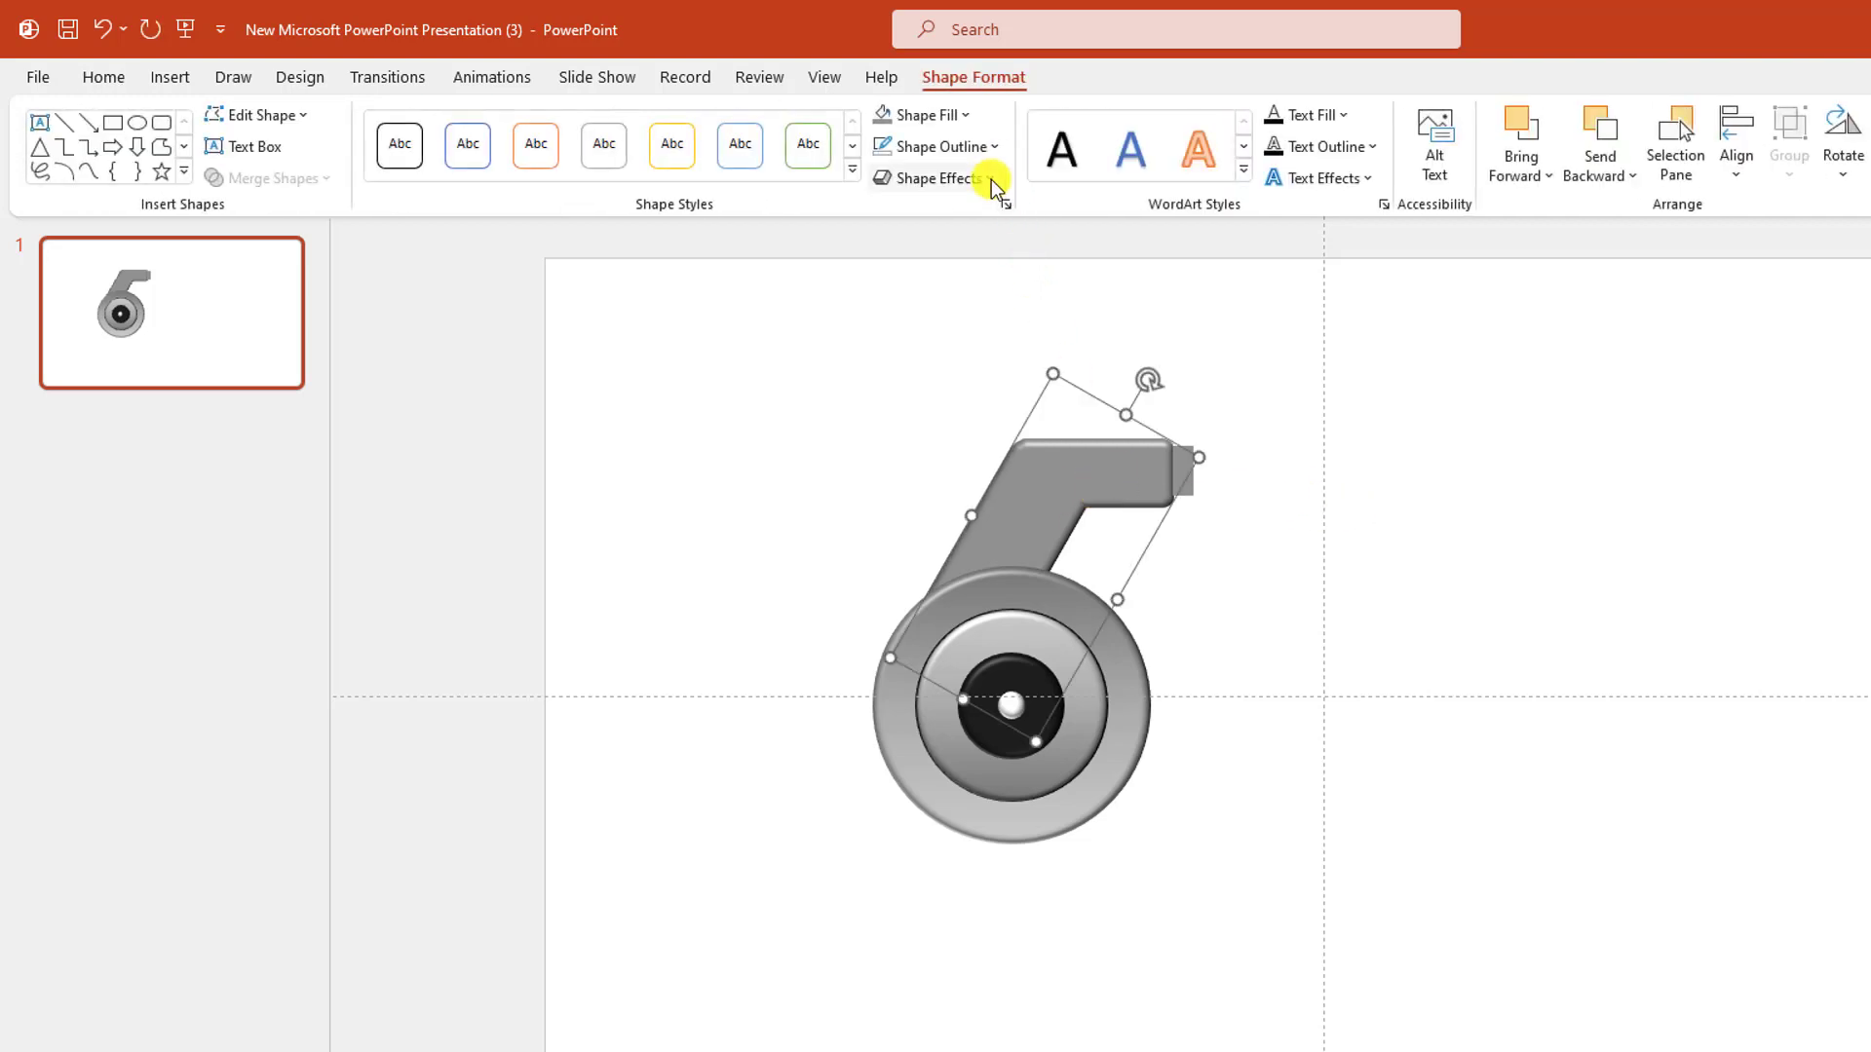
click(963, 115)
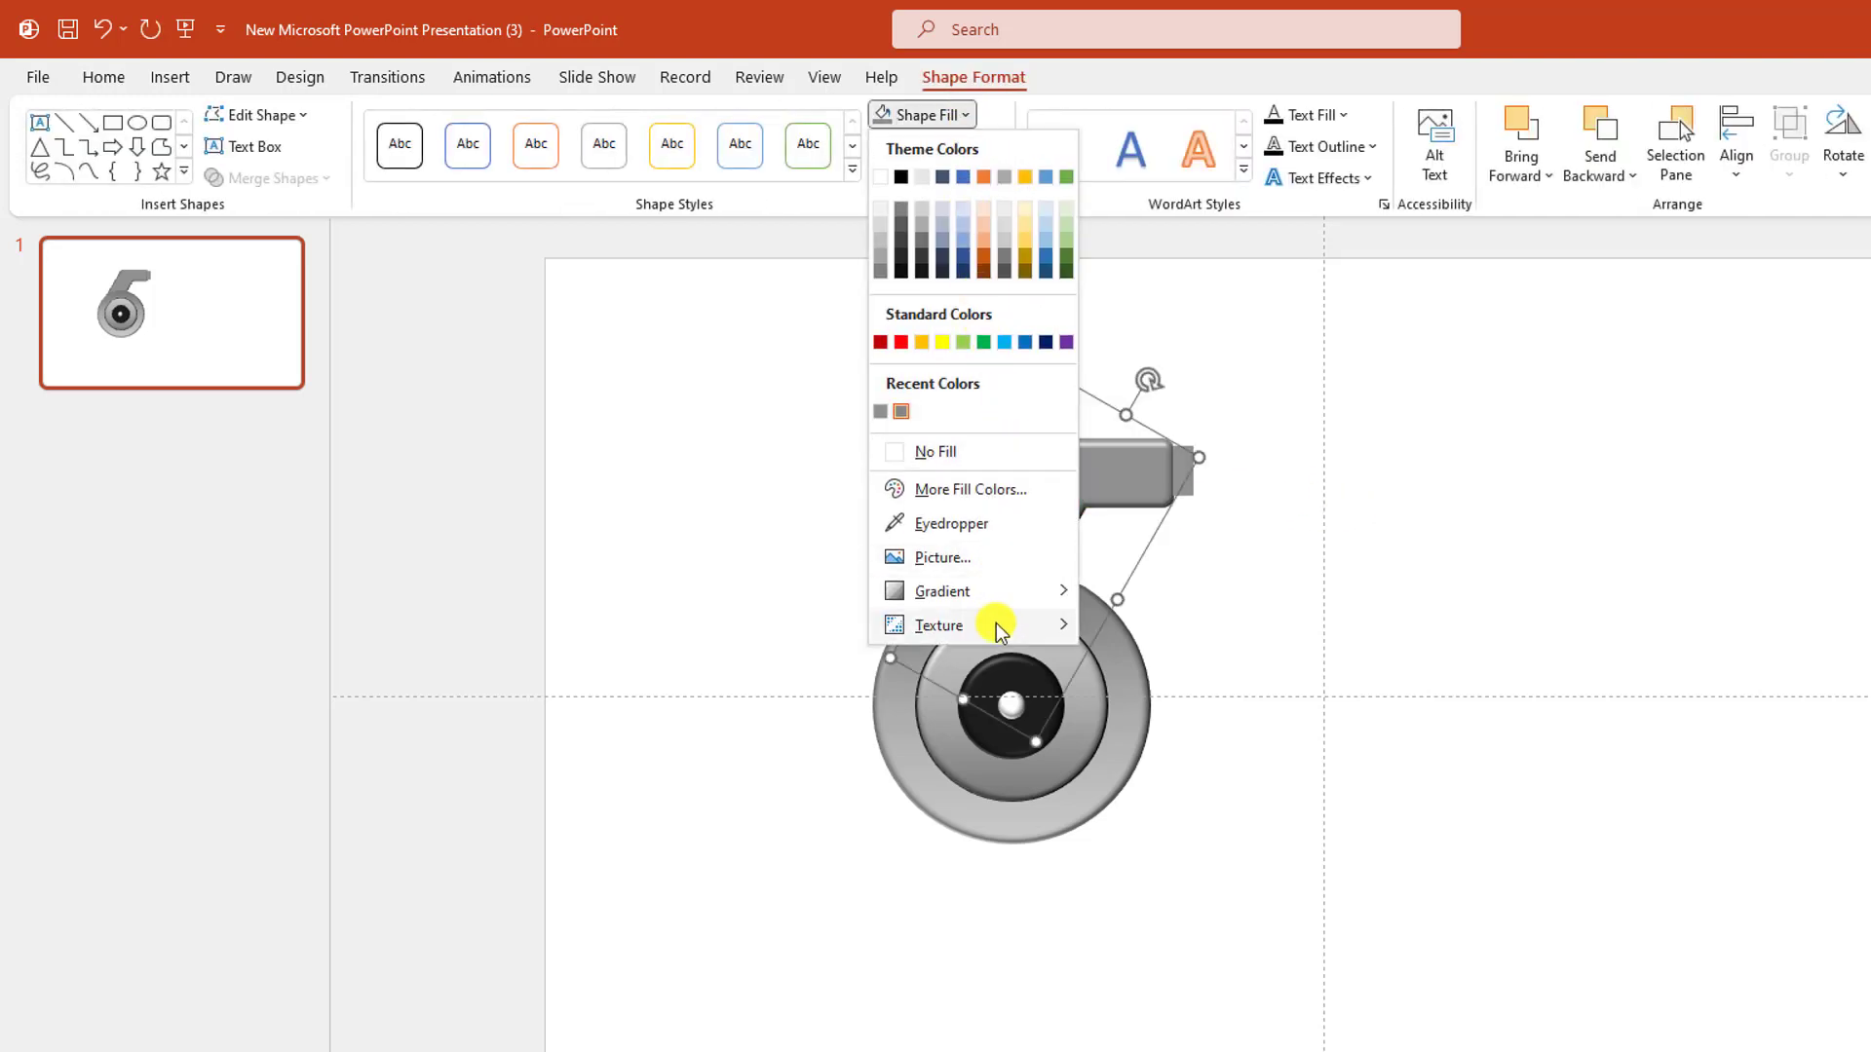
mouse_move(1005, 600)
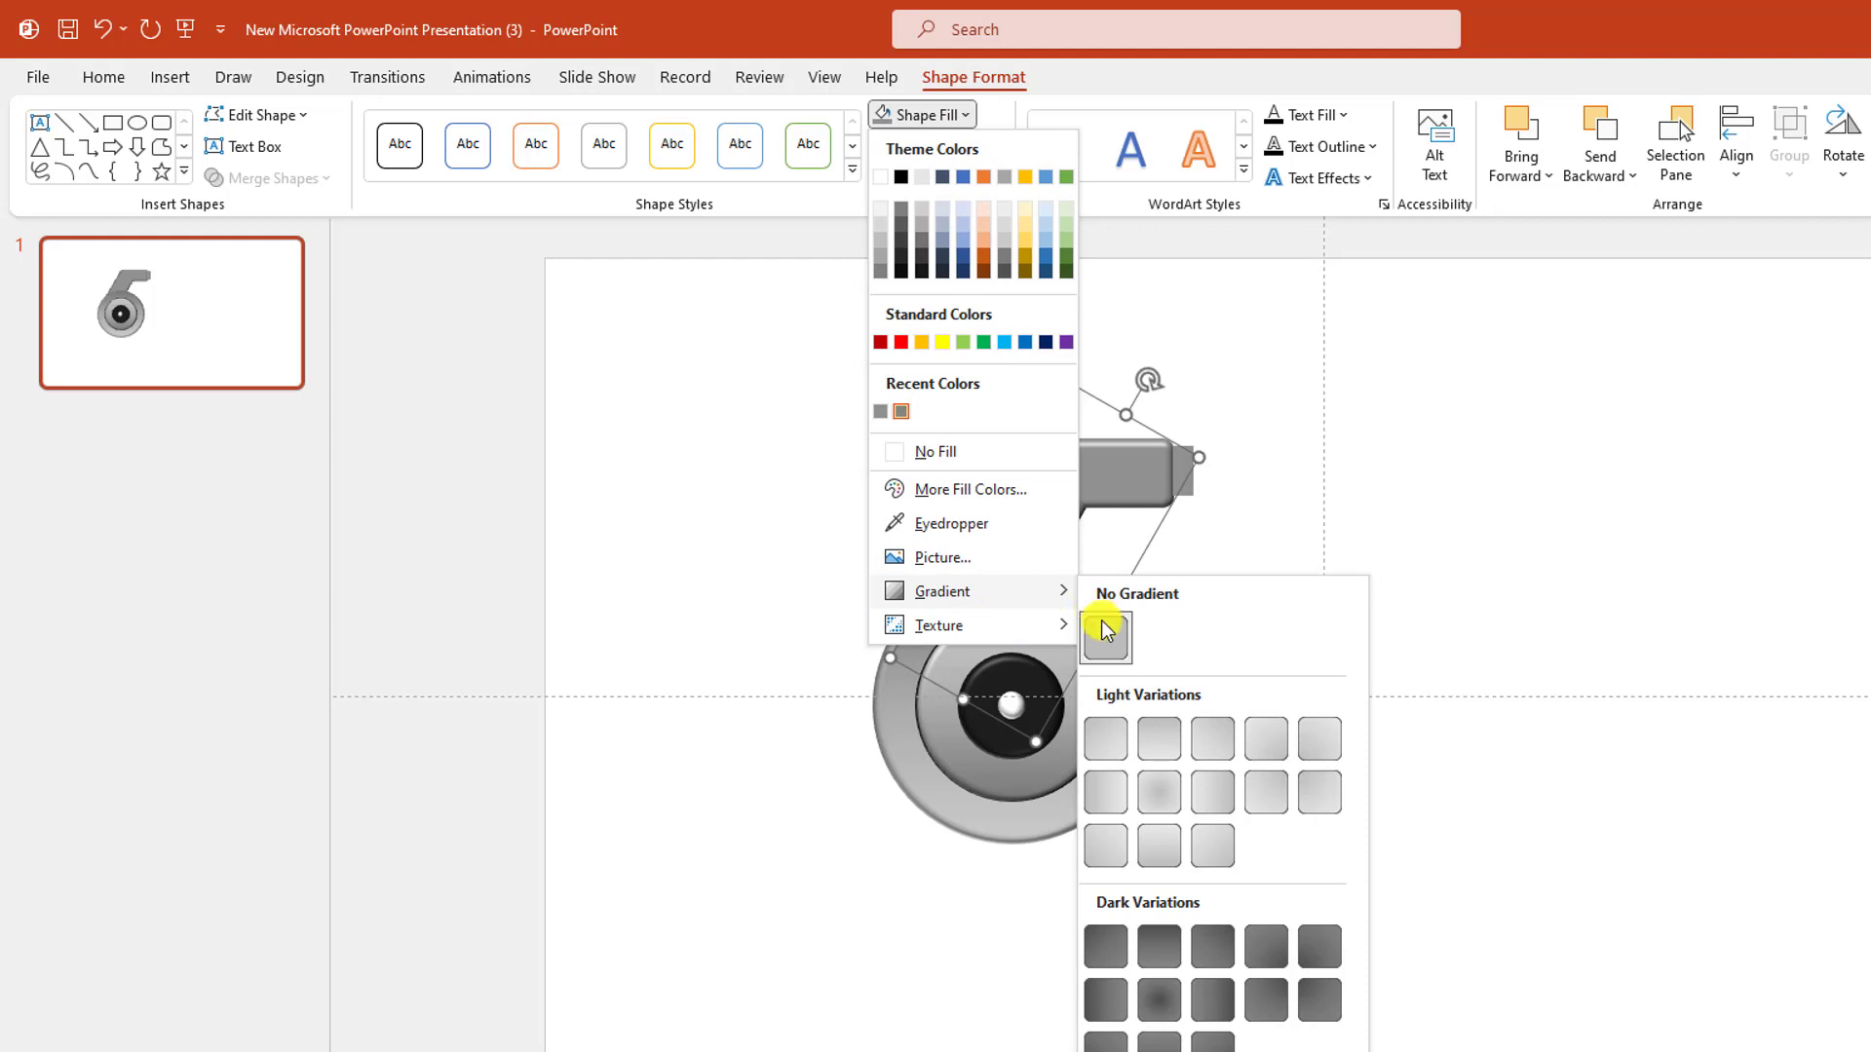
click(1214, 947)
key(Escape)
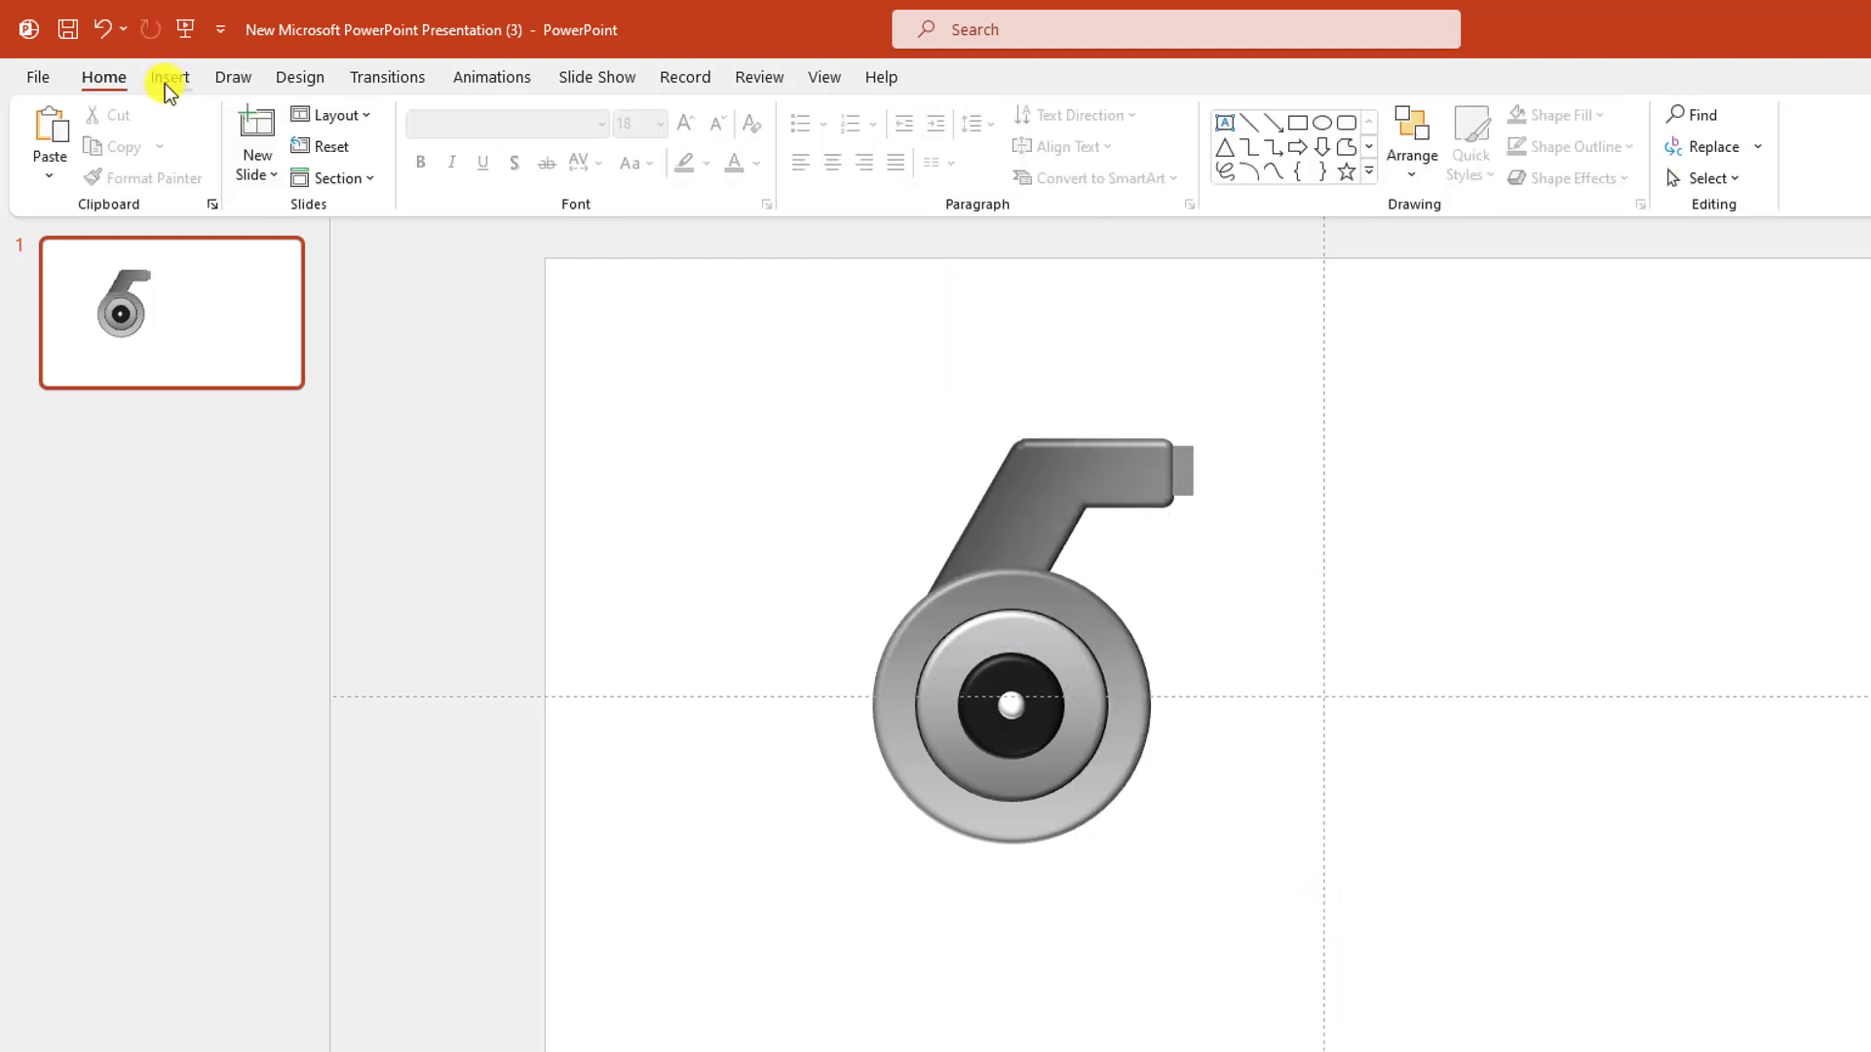
click(169, 78)
Add an outline-free grey rectangle behind and just below the wheel
click(405, 172)
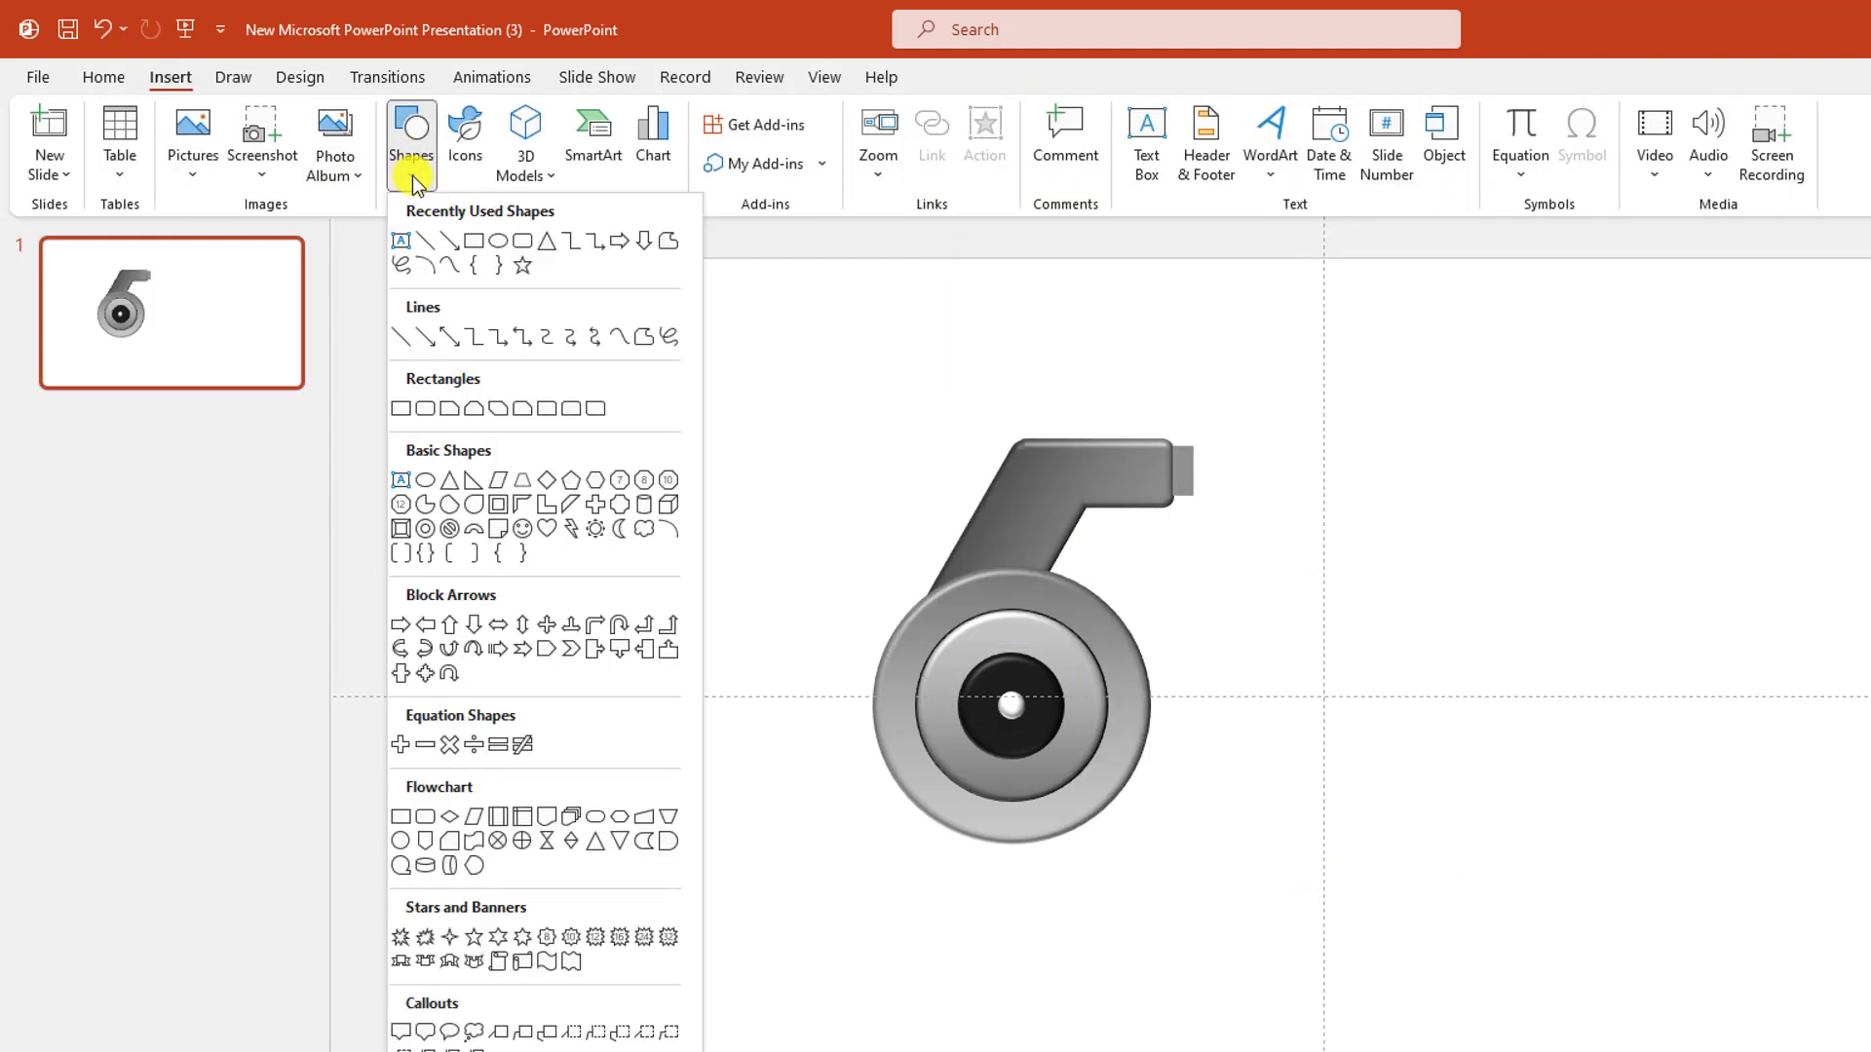
click(487, 261)
drag(890, 820, 1136, 870)
click(994, 146)
click(935, 484)
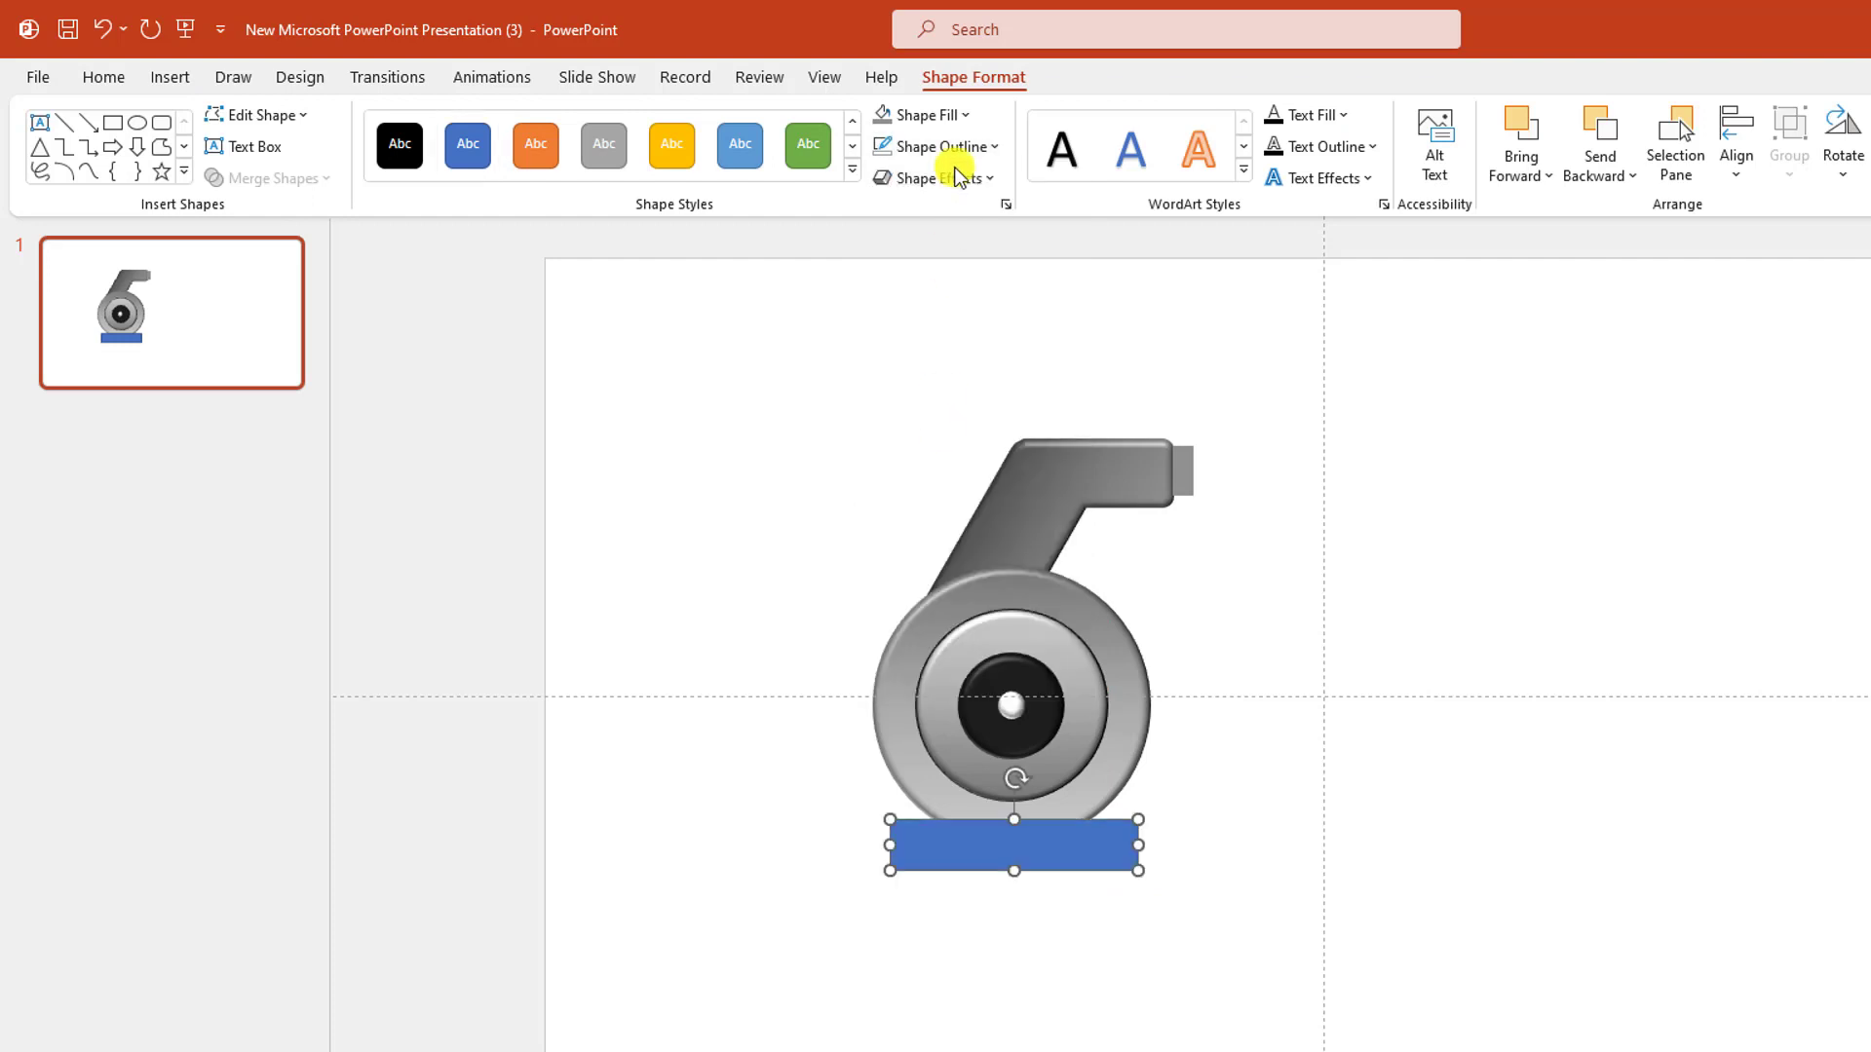
click(965, 115)
click(973, 238)
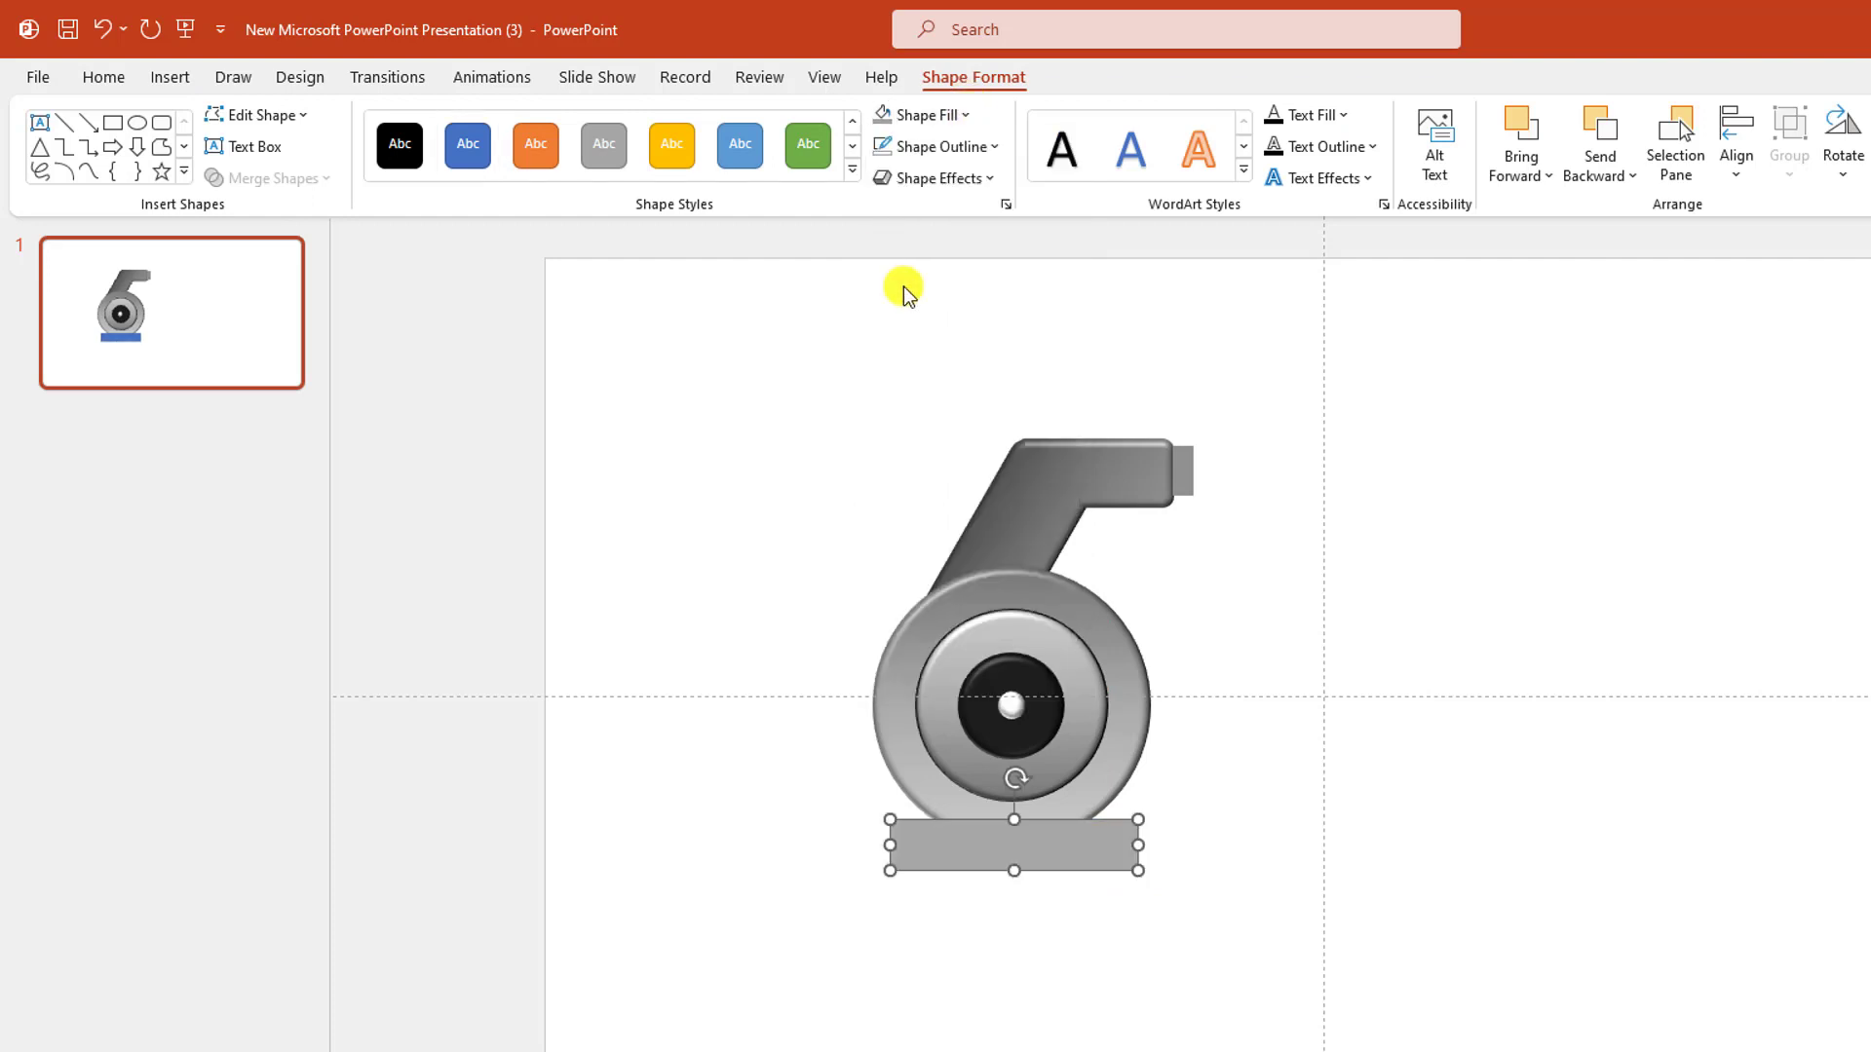
right_click(1072, 844)
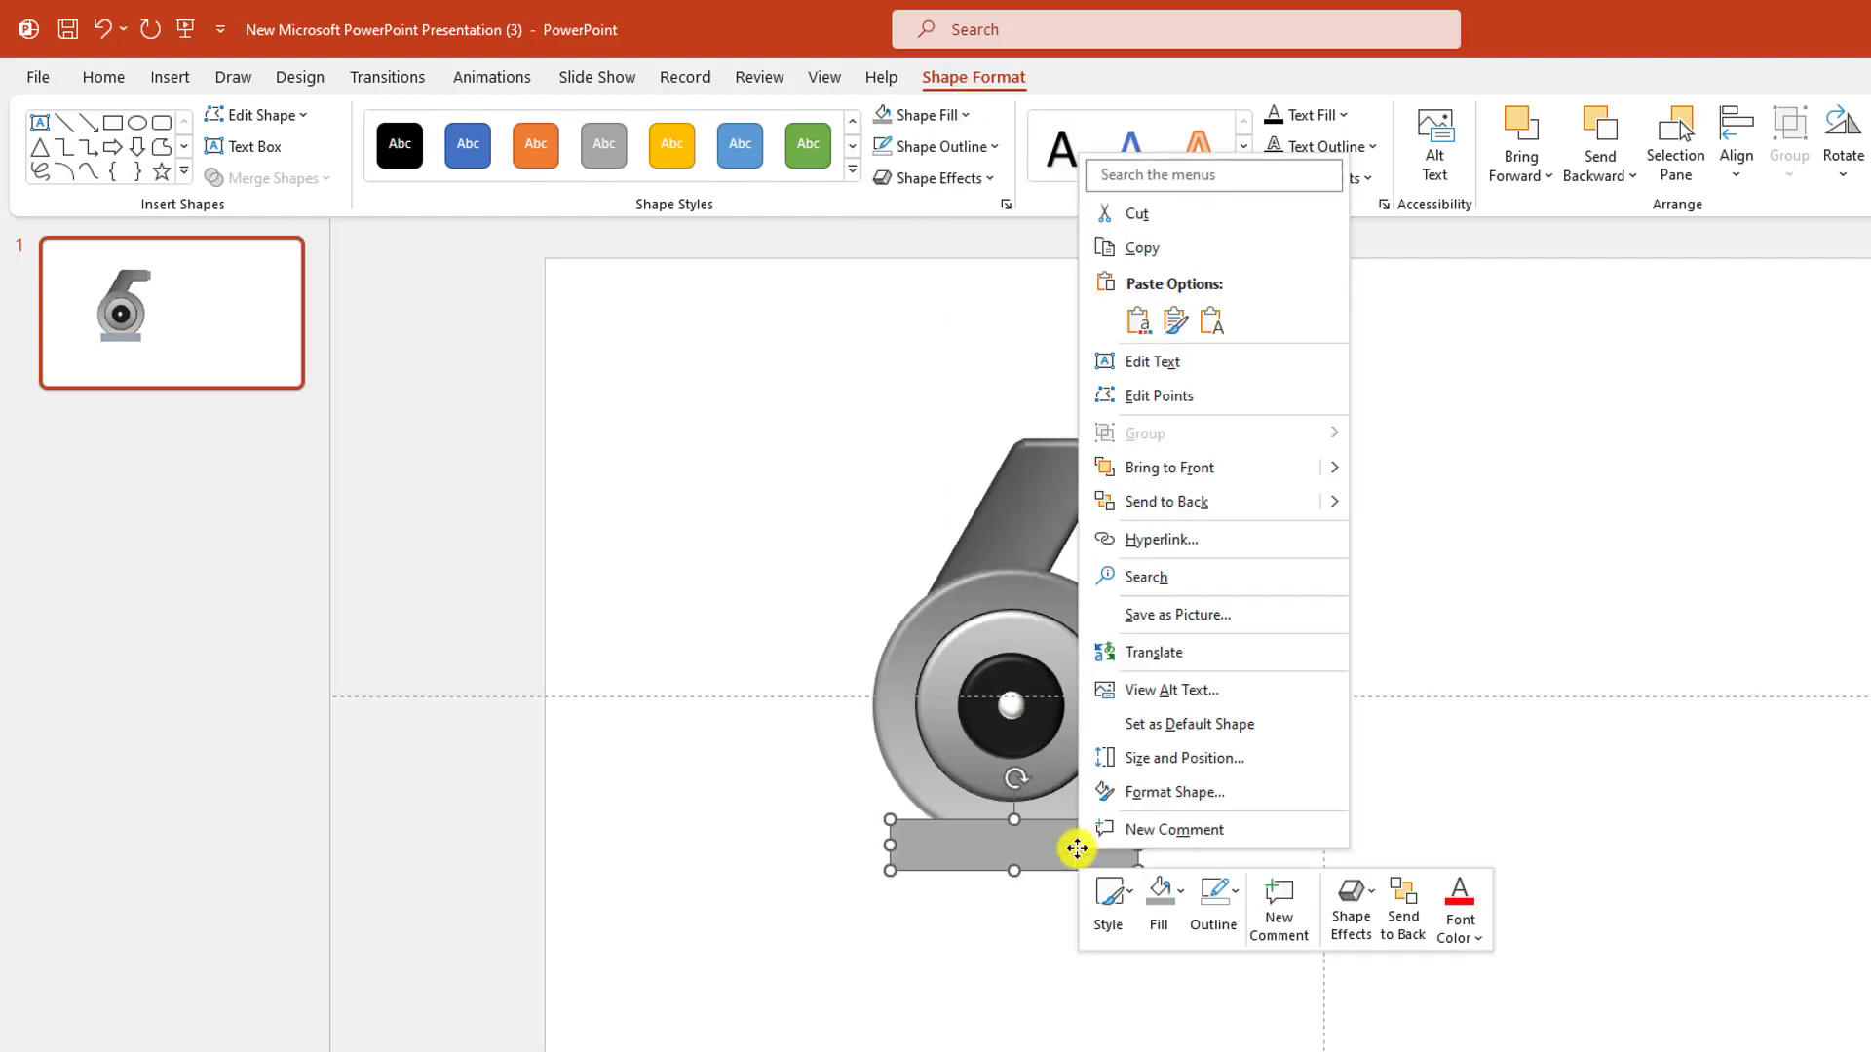
click(1166, 500)
drag(1082, 844, 1172, 904)
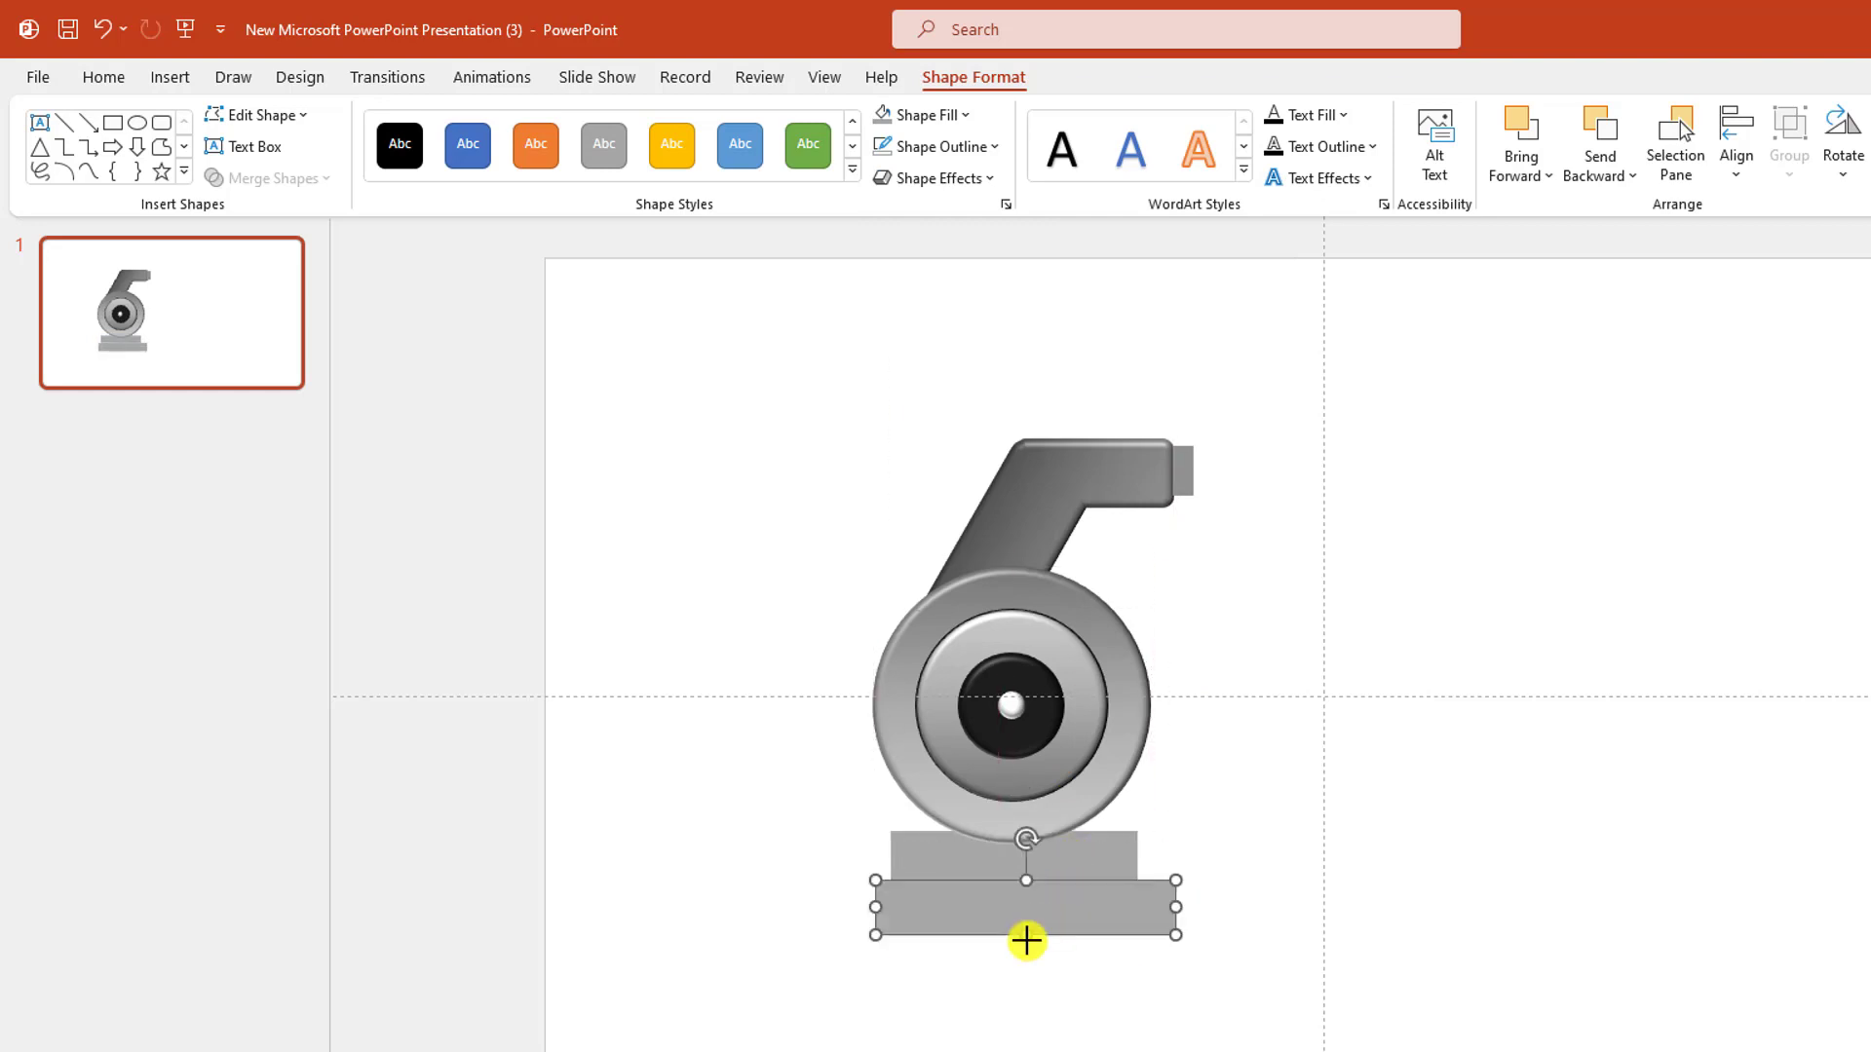
Widen the lower slab into a broader step and give both slabs a Relaxed Inset bevel
drag(1039, 923, 1025, 922)
shift+click(1107, 861)
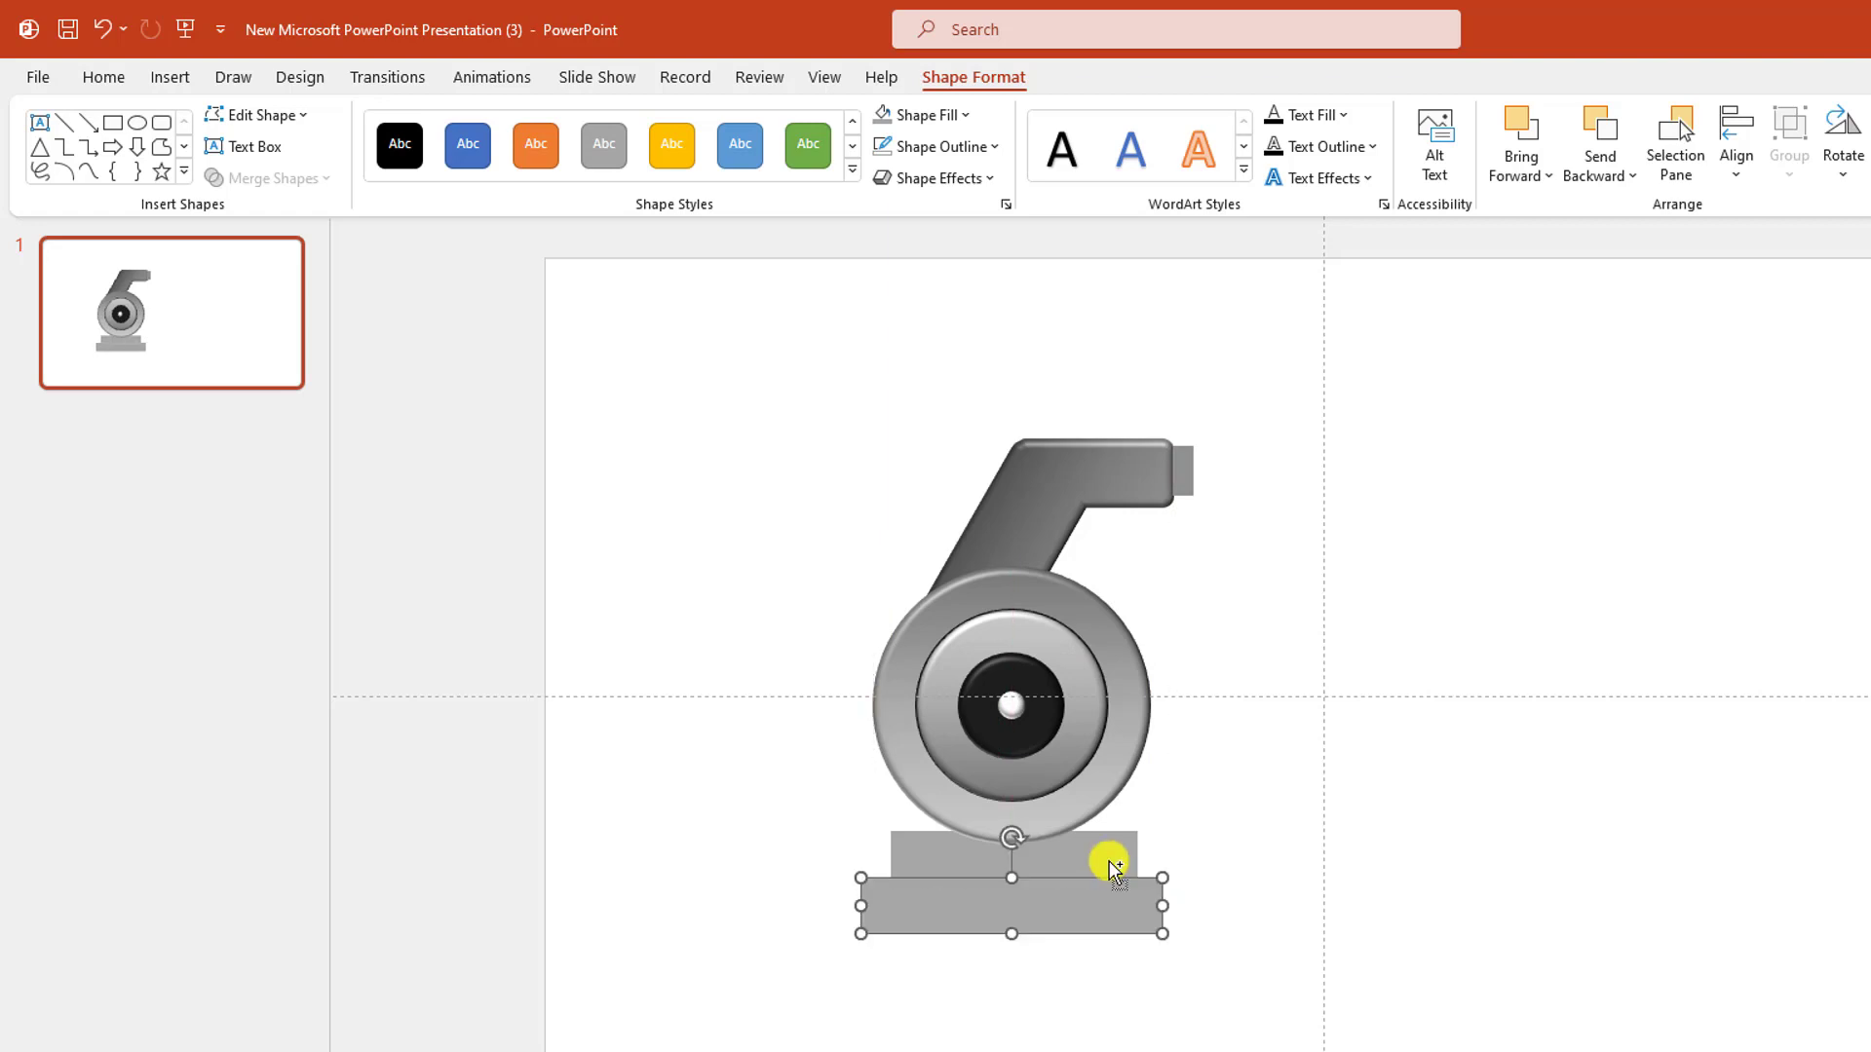
click(991, 75)
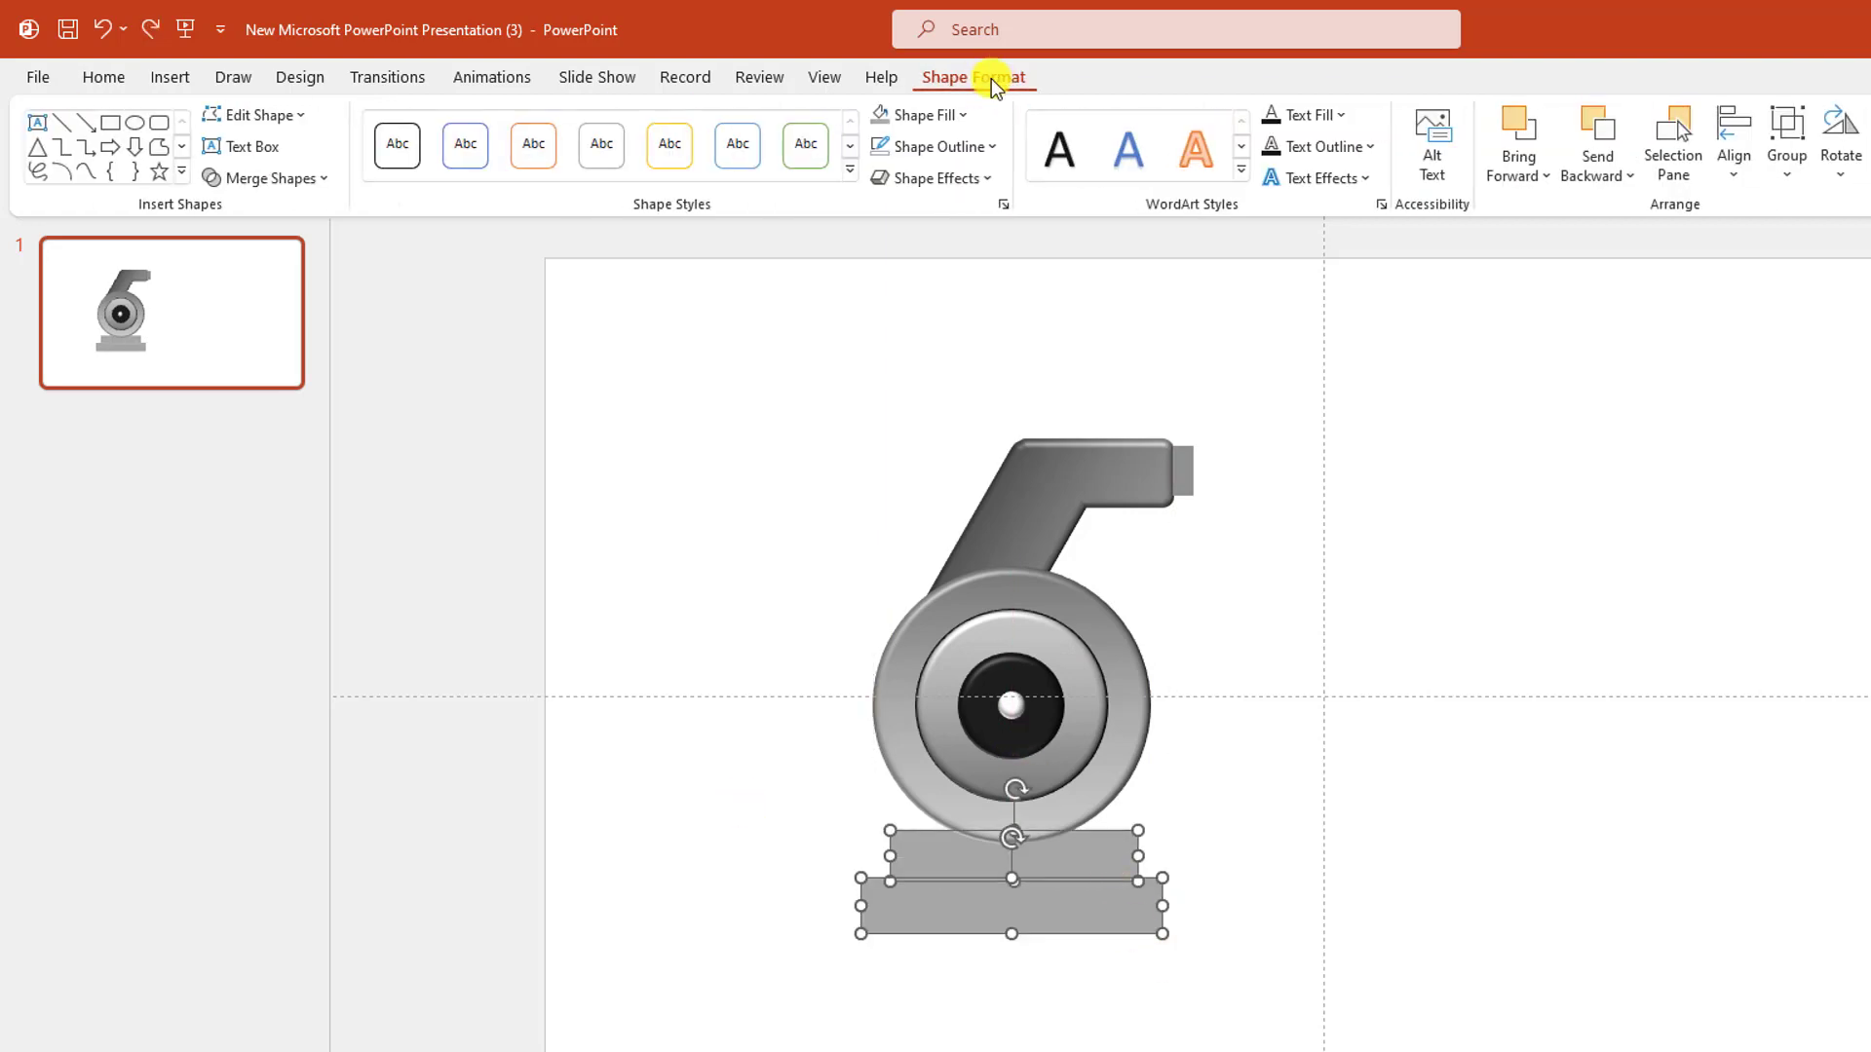
click(998, 177)
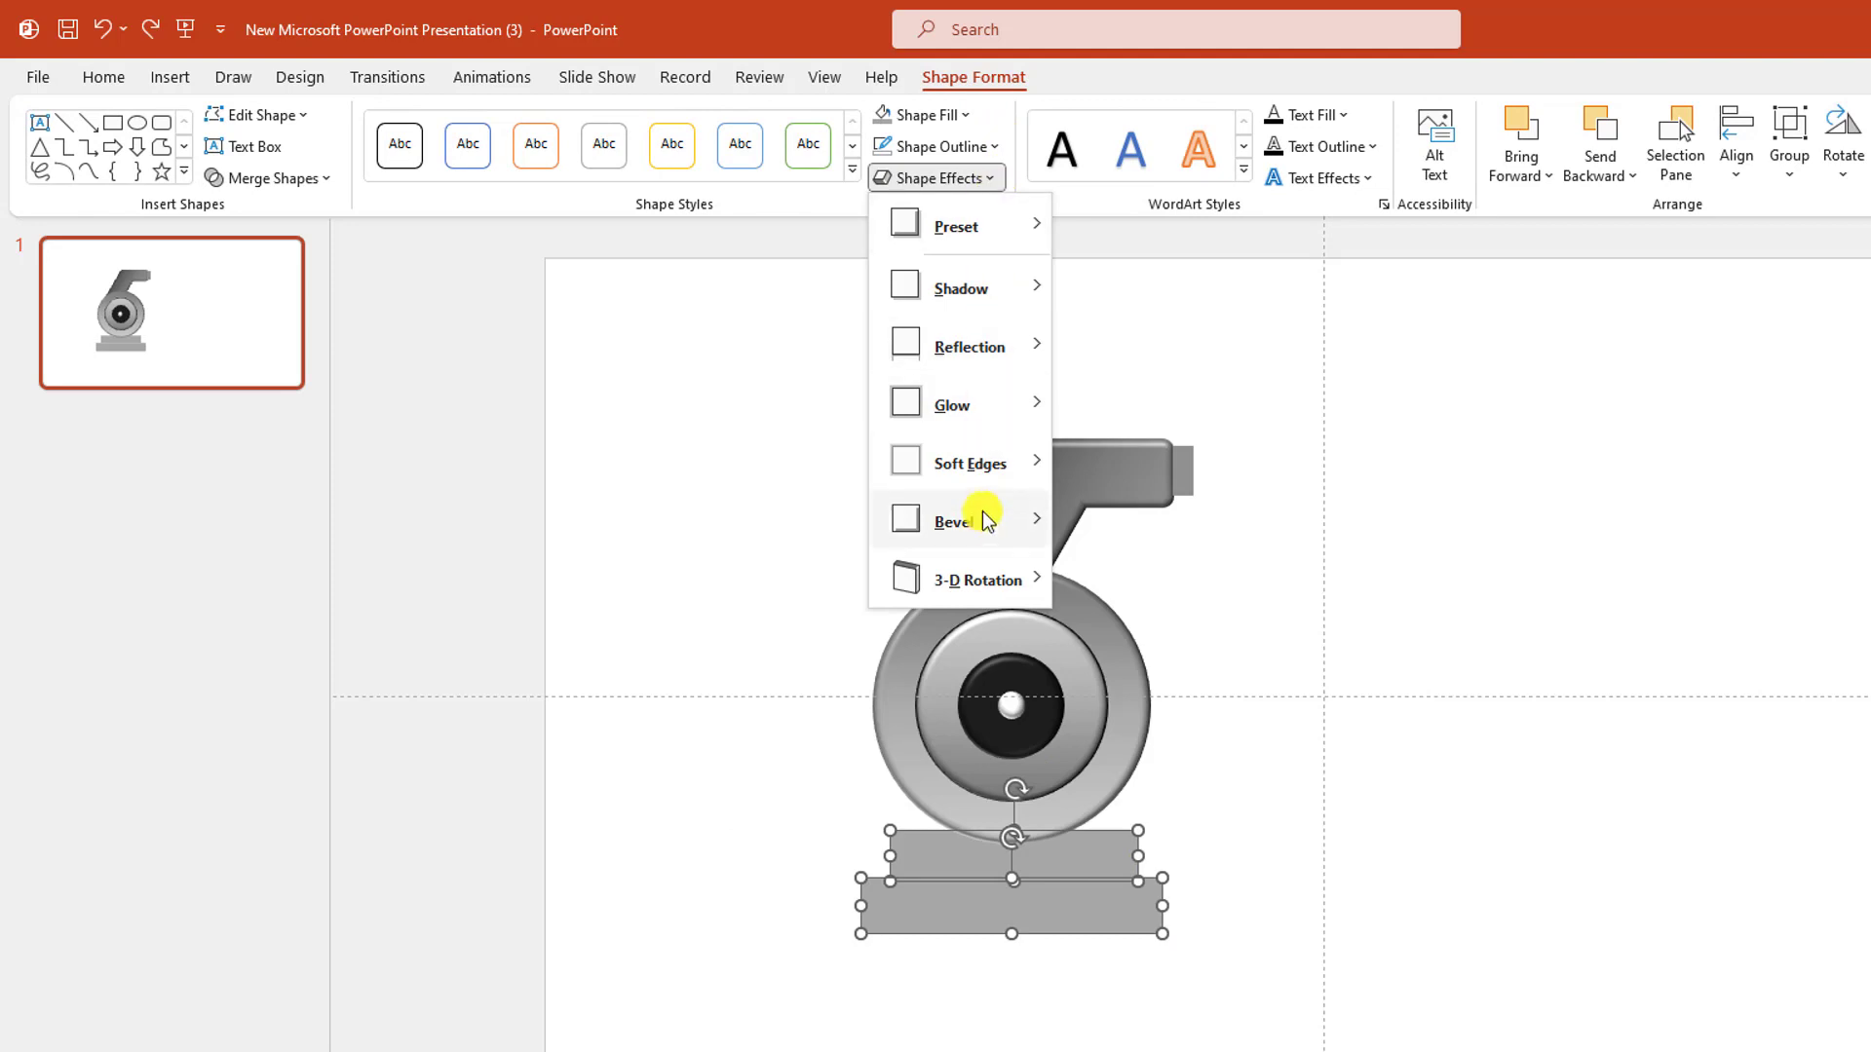
mouse_move(982, 518)
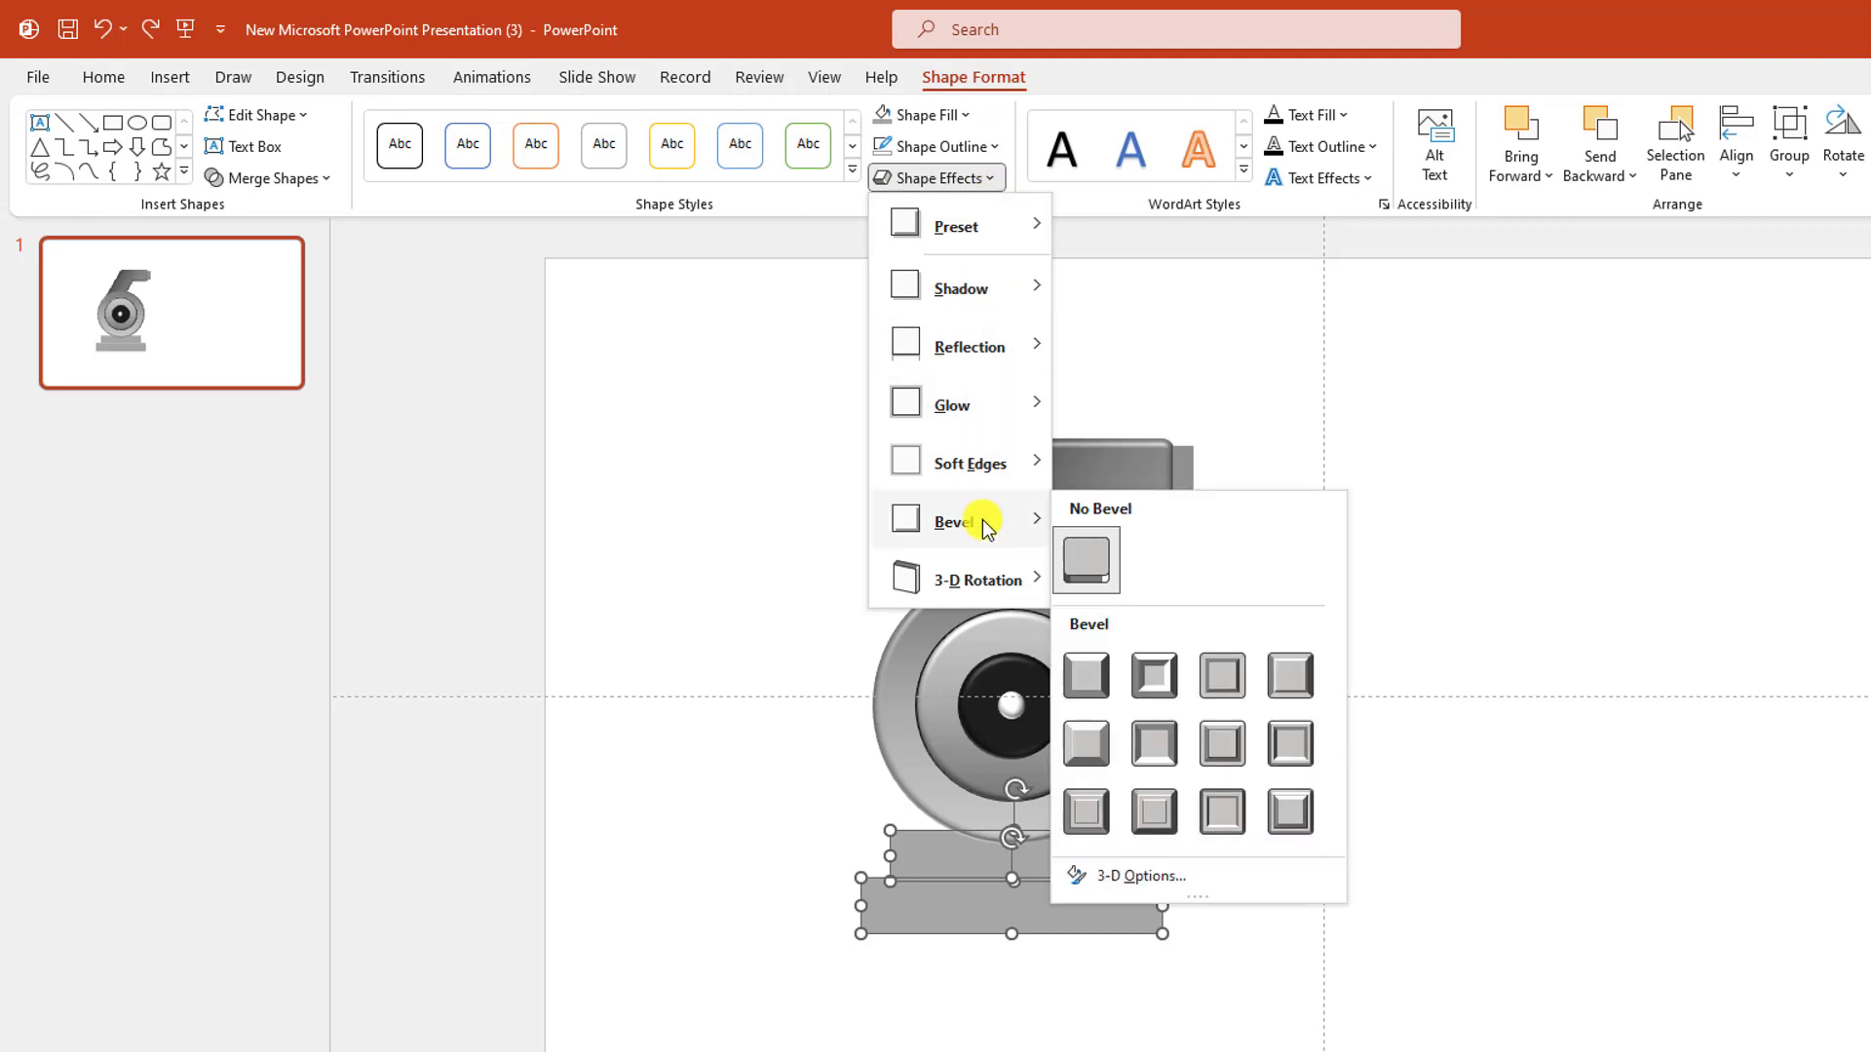
click(1156, 693)
click(1241, 898)
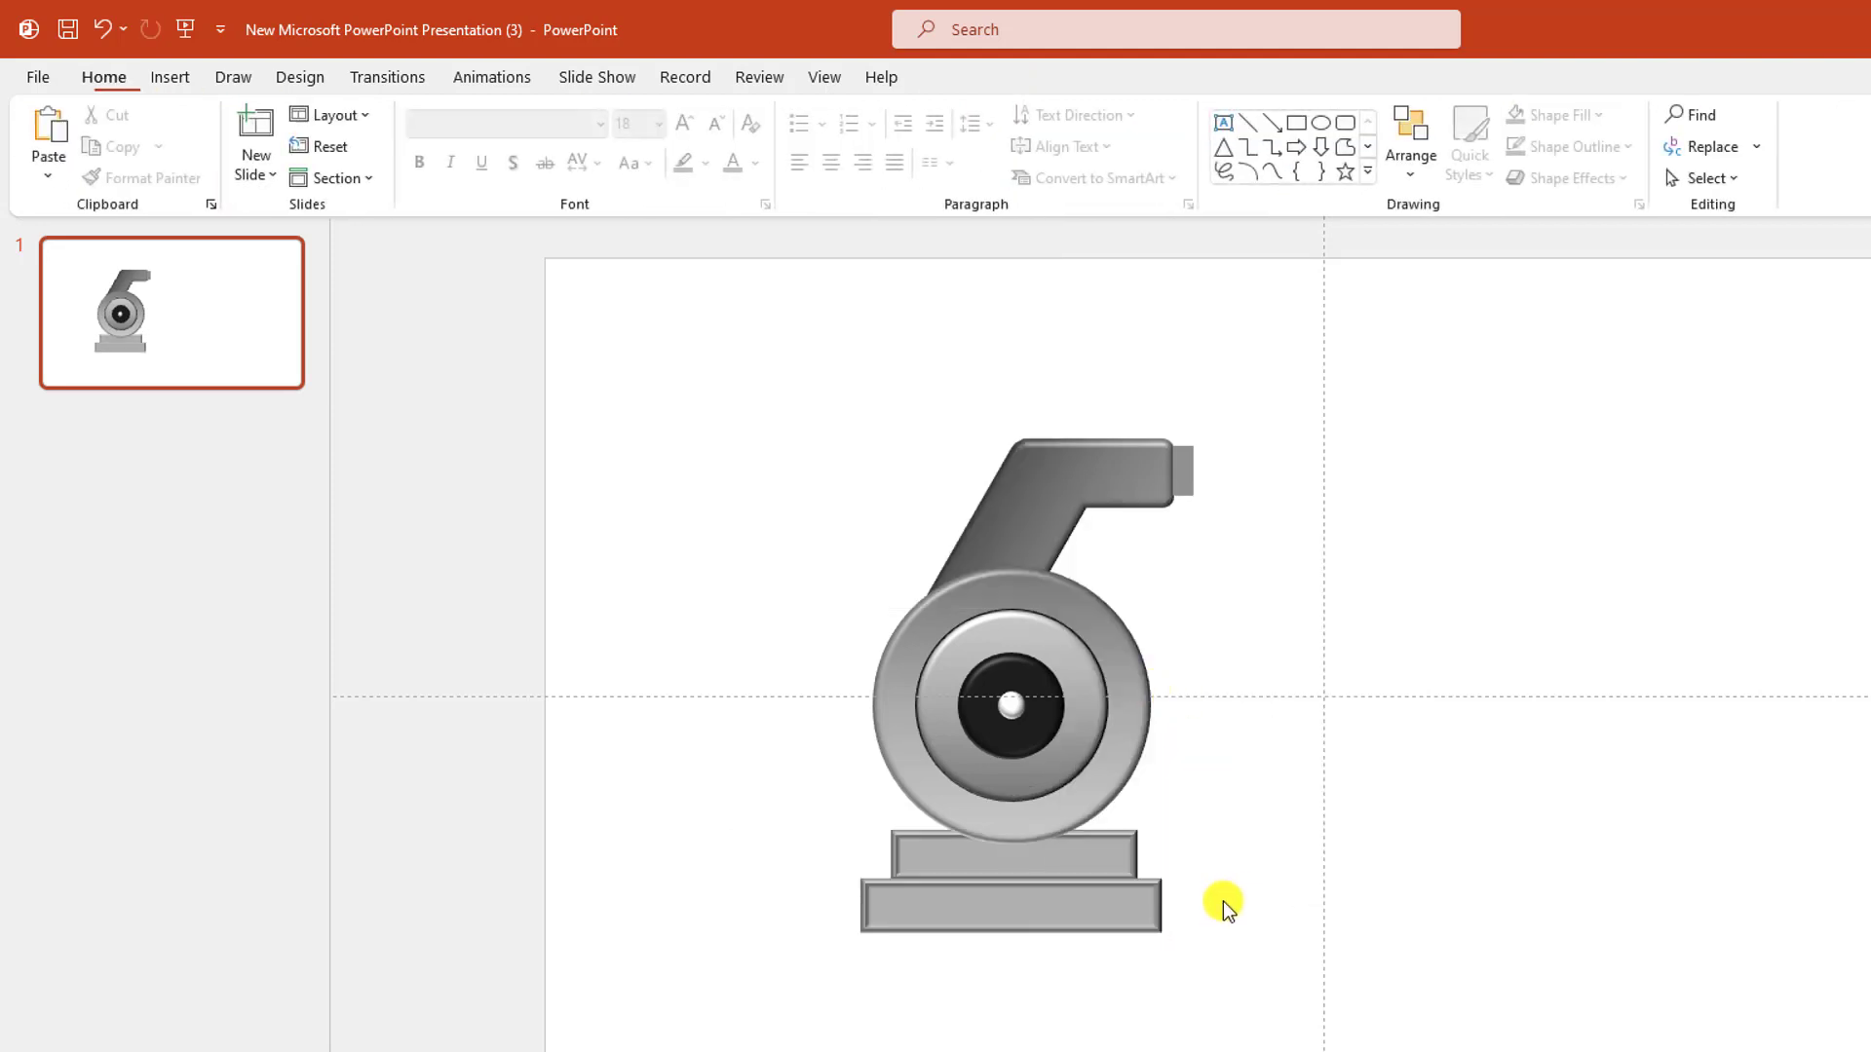
click(1179, 938)
click(1202, 897)
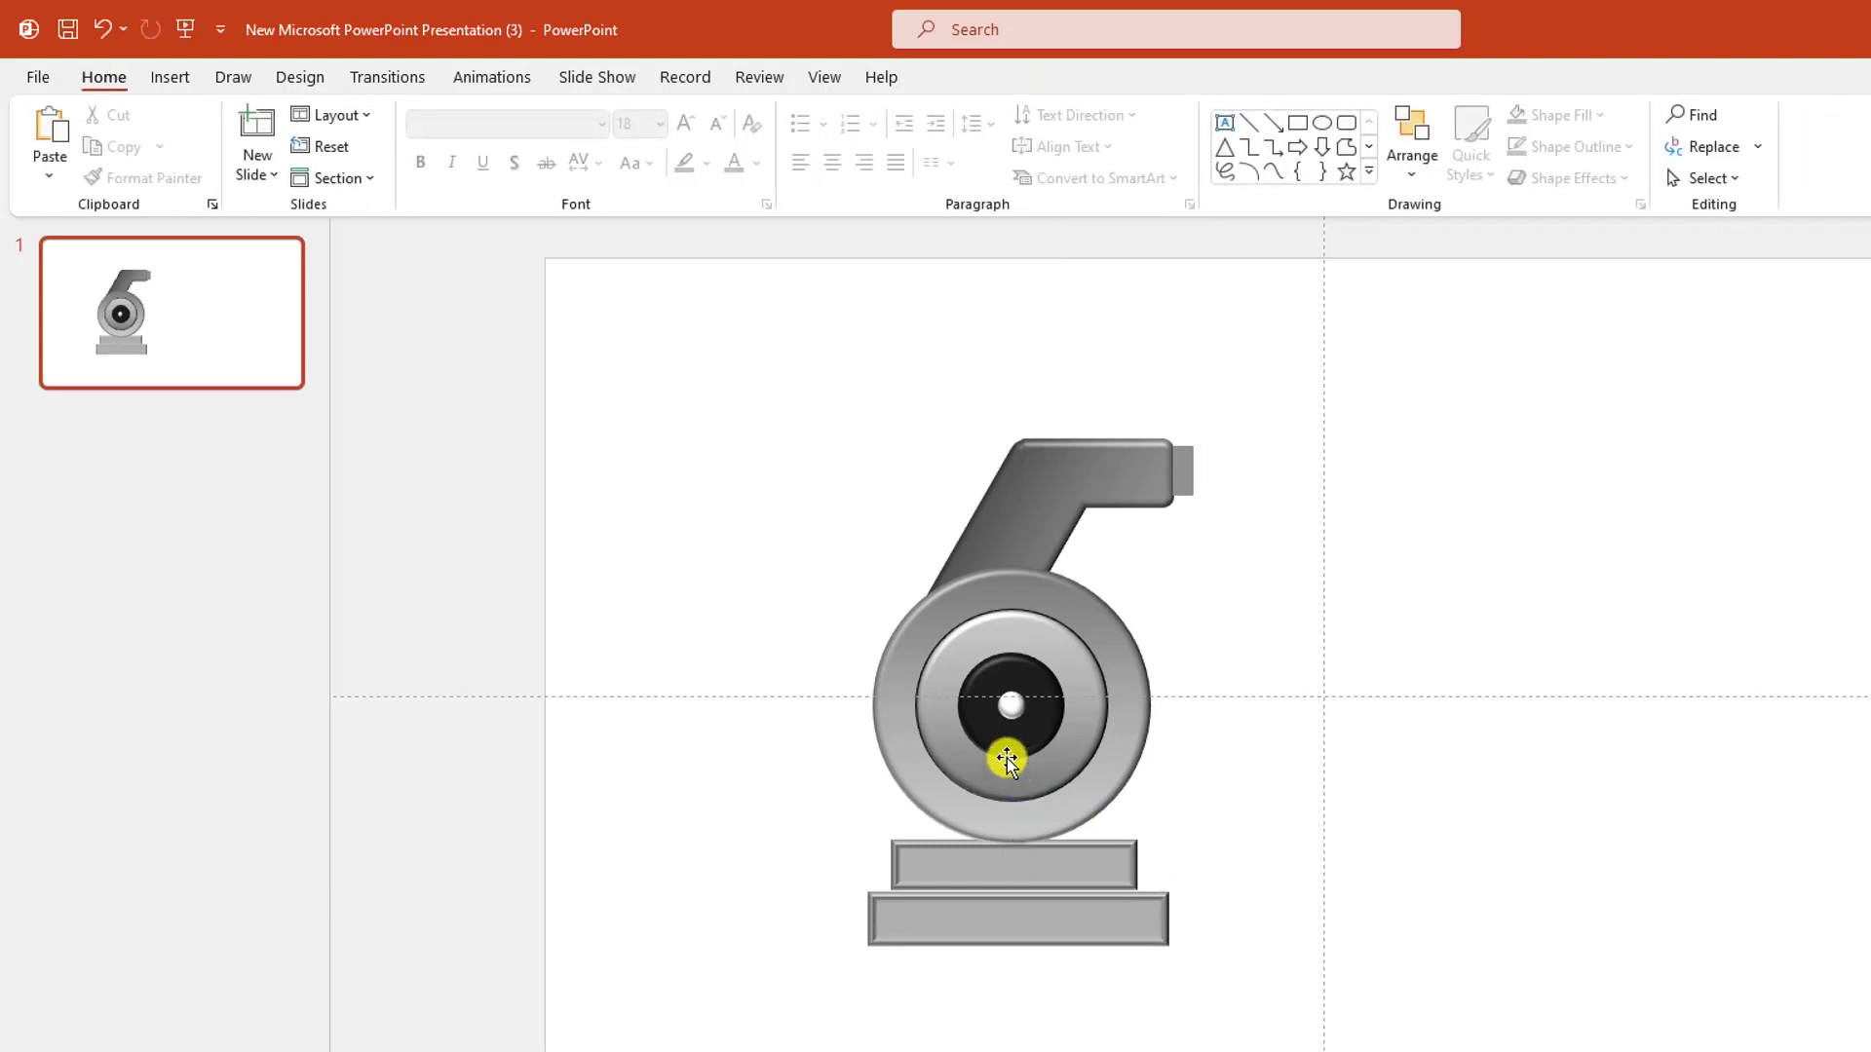
Copy the hub circle onto the upper base, fill it black, and place a second black bolt at the left end
click(1010, 708)
drag(1026, 772, 1108, 865)
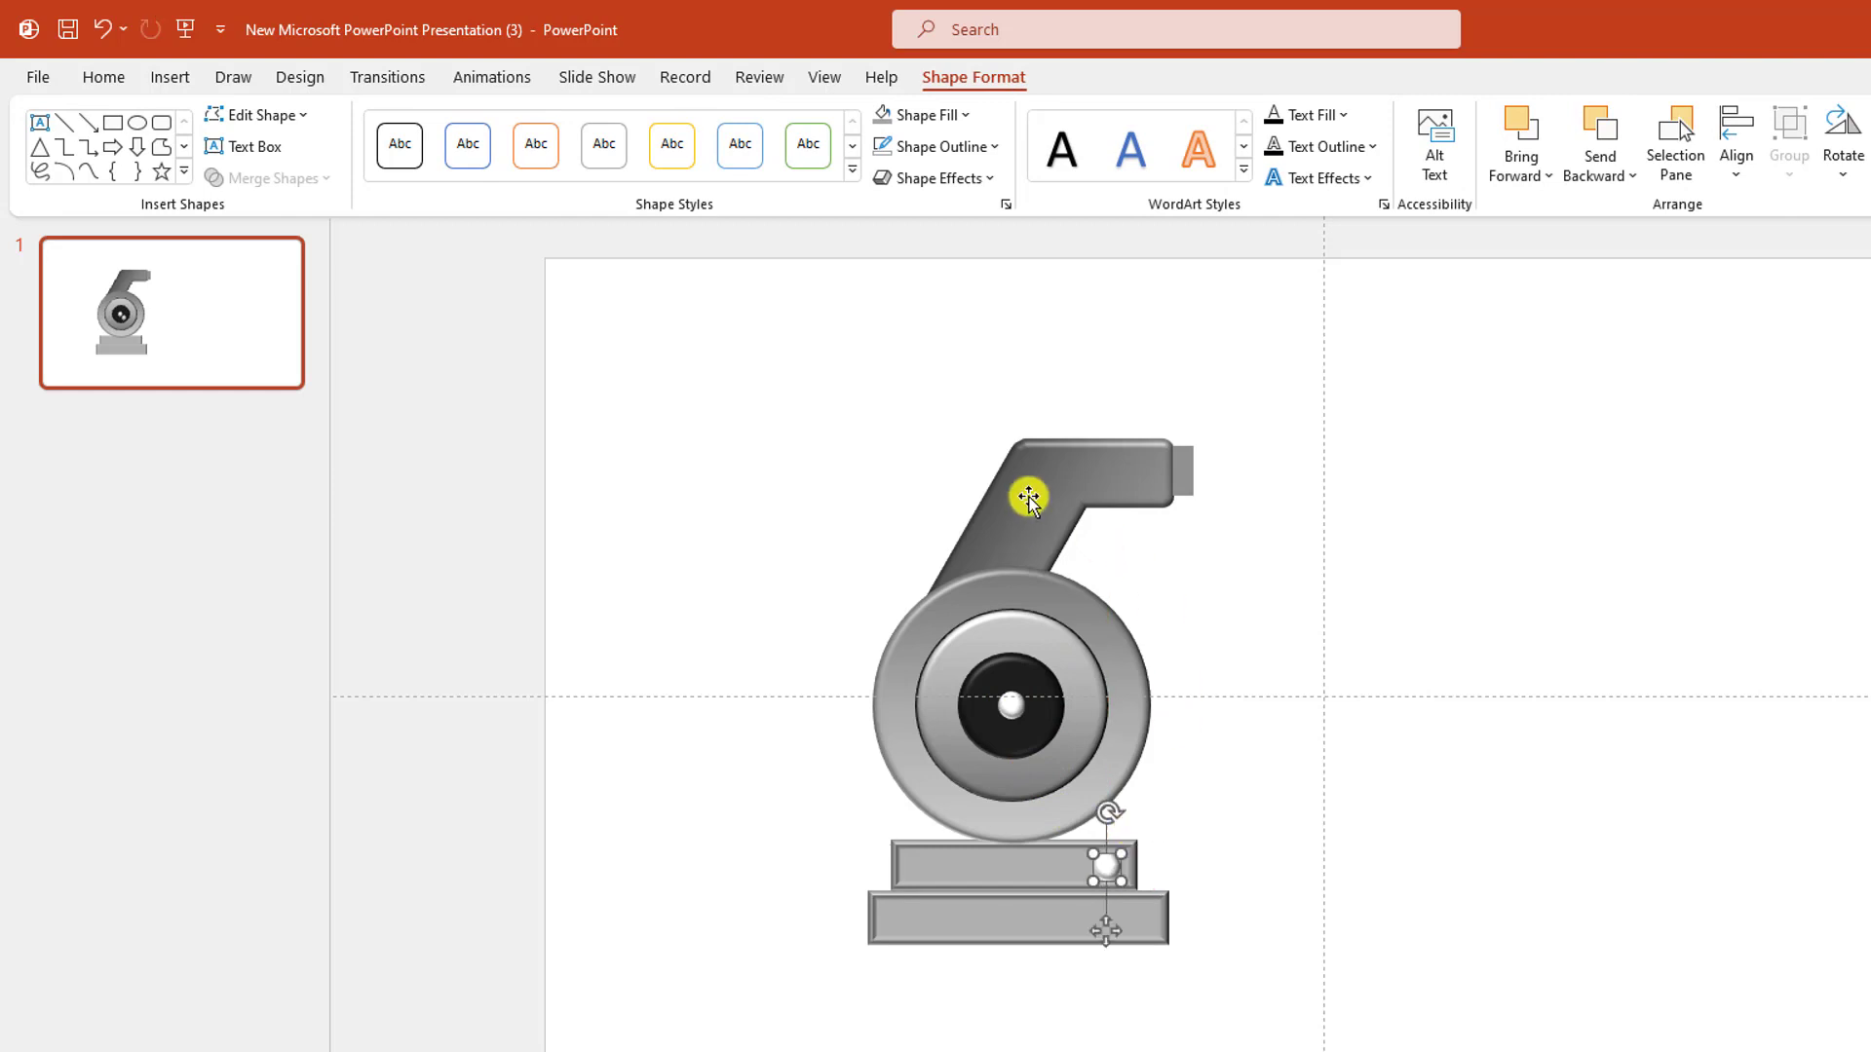
click(961, 114)
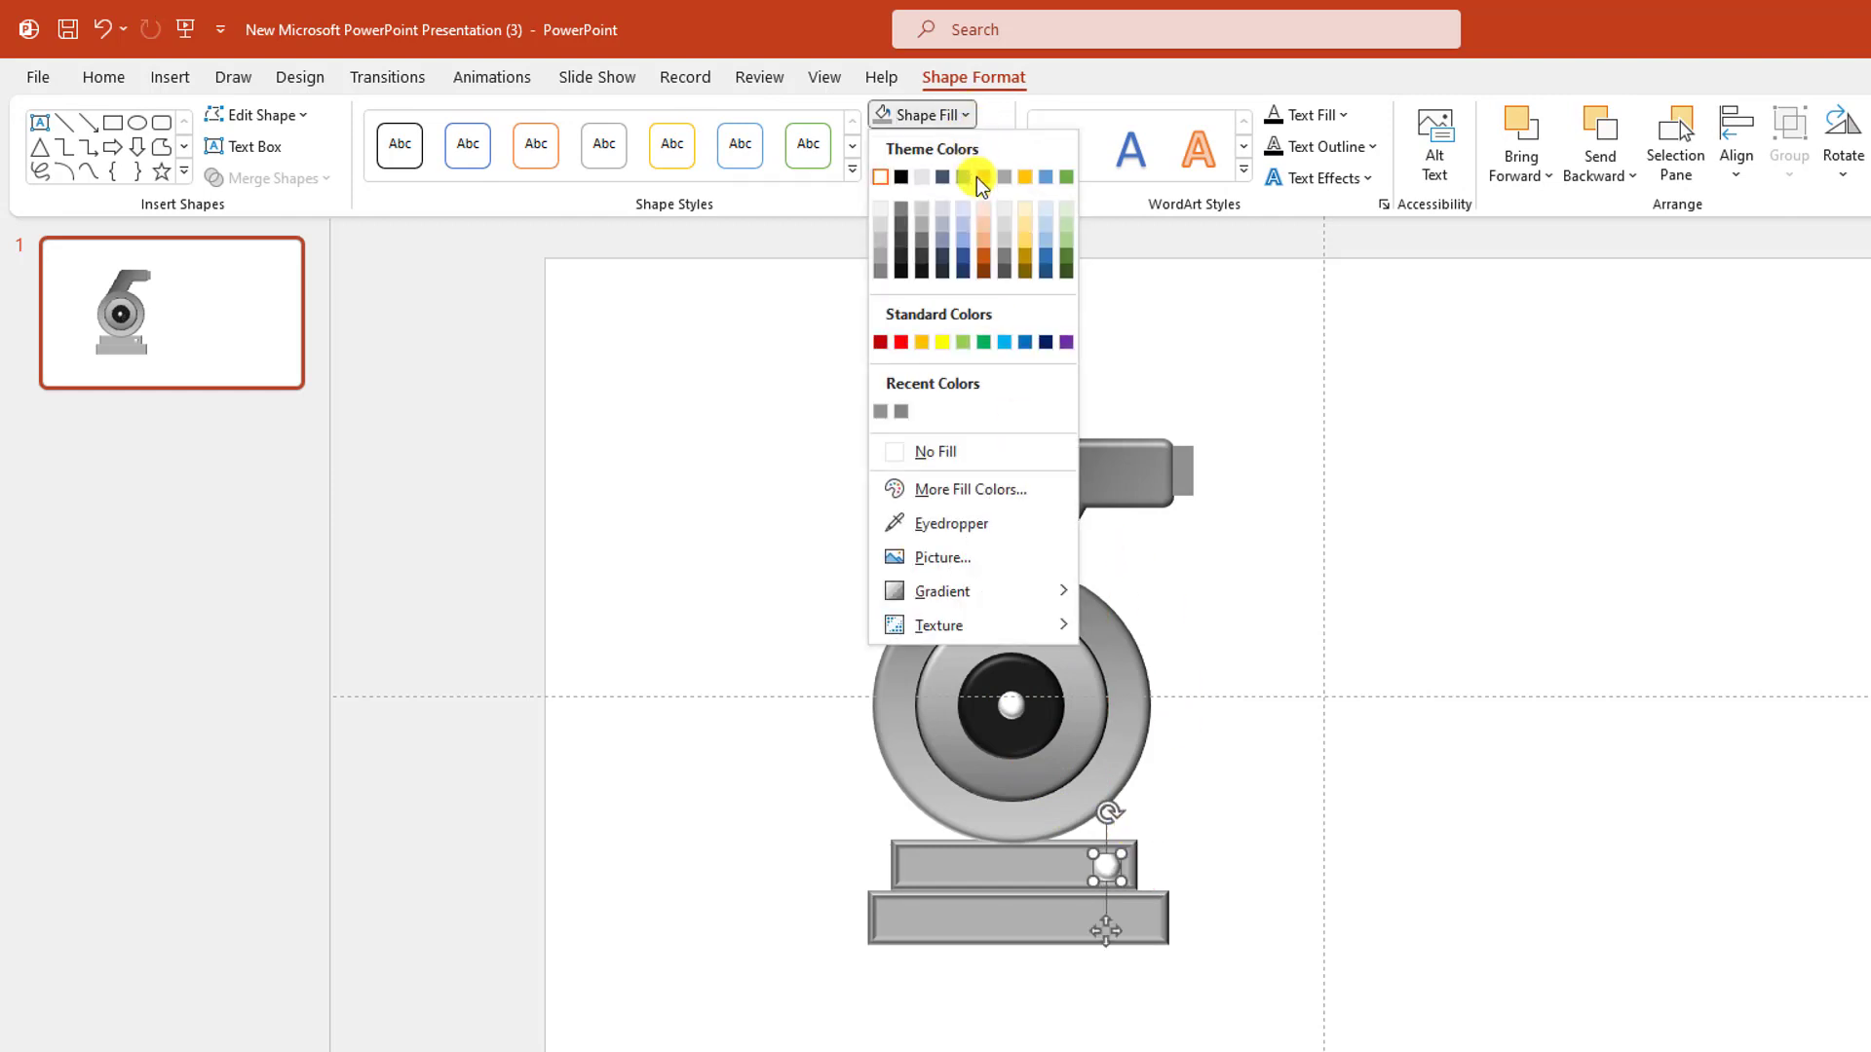
click(901, 222)
key(ctrl+v)
drag(1202, 1023, 916, 866)
click(737, 524)
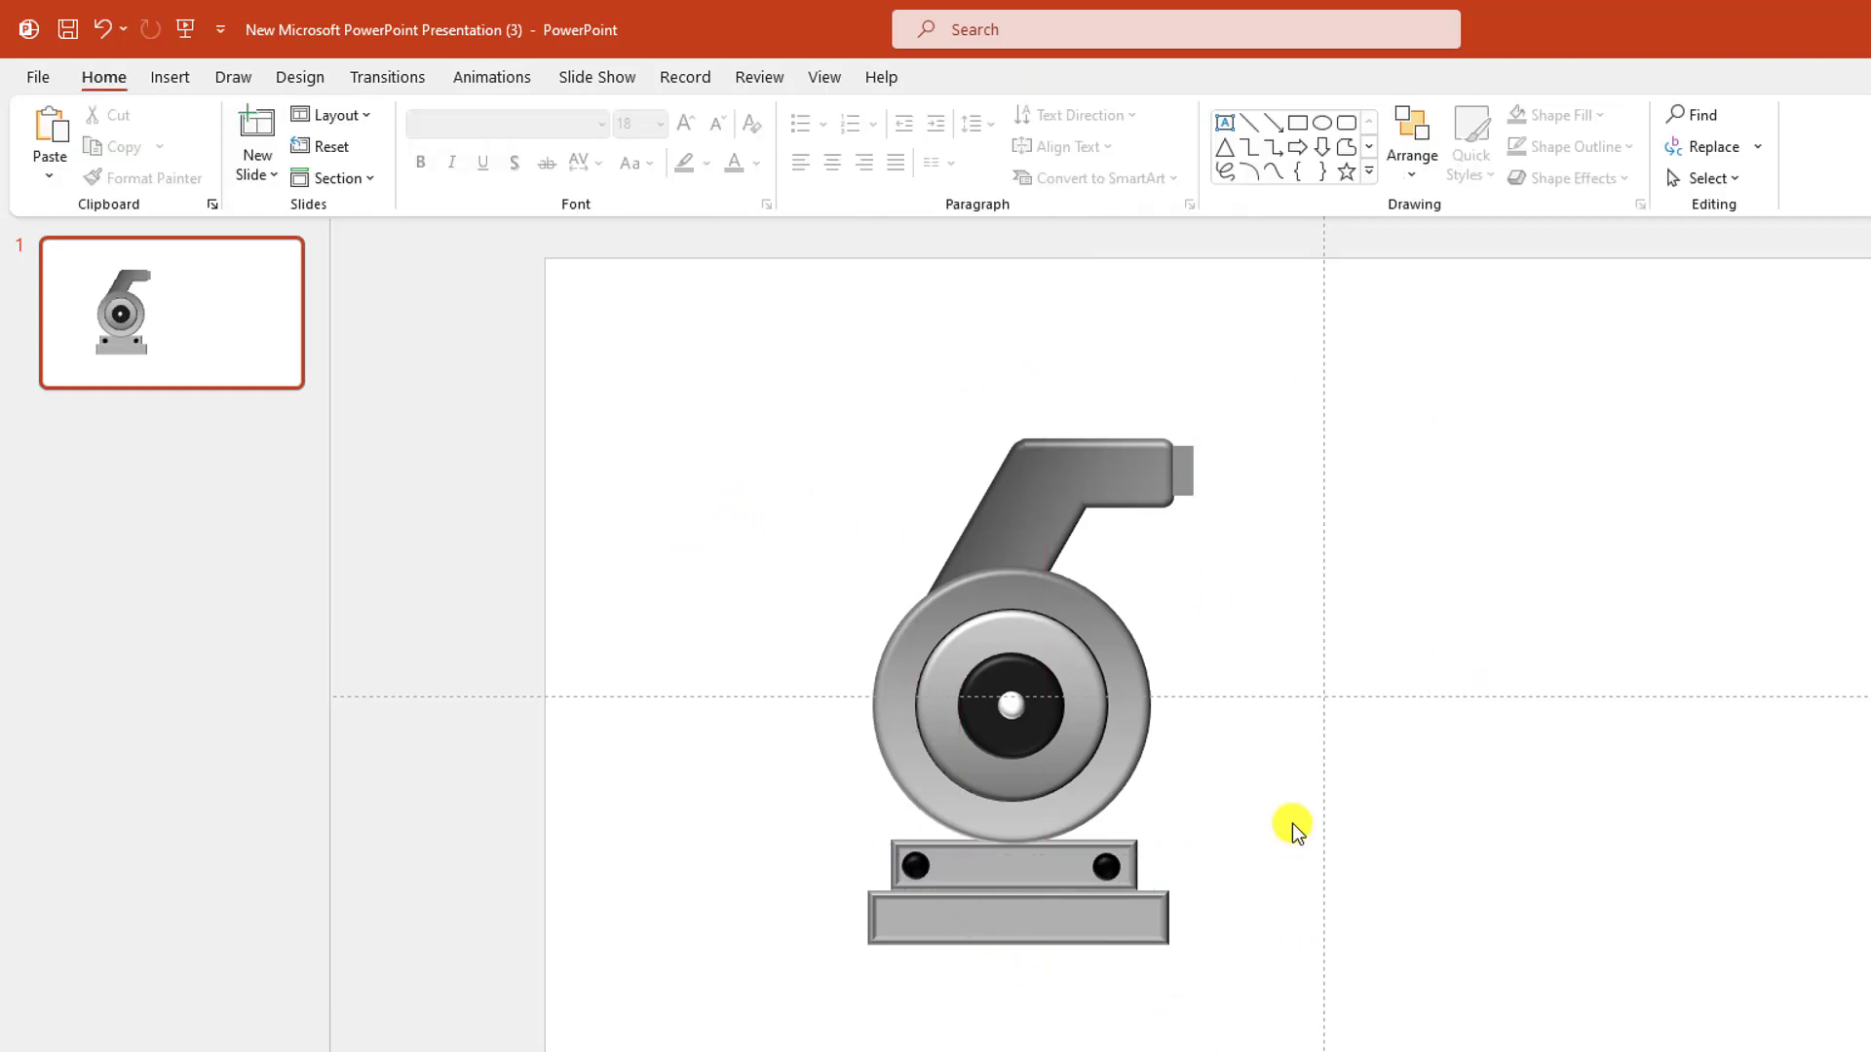
click(171, 80)
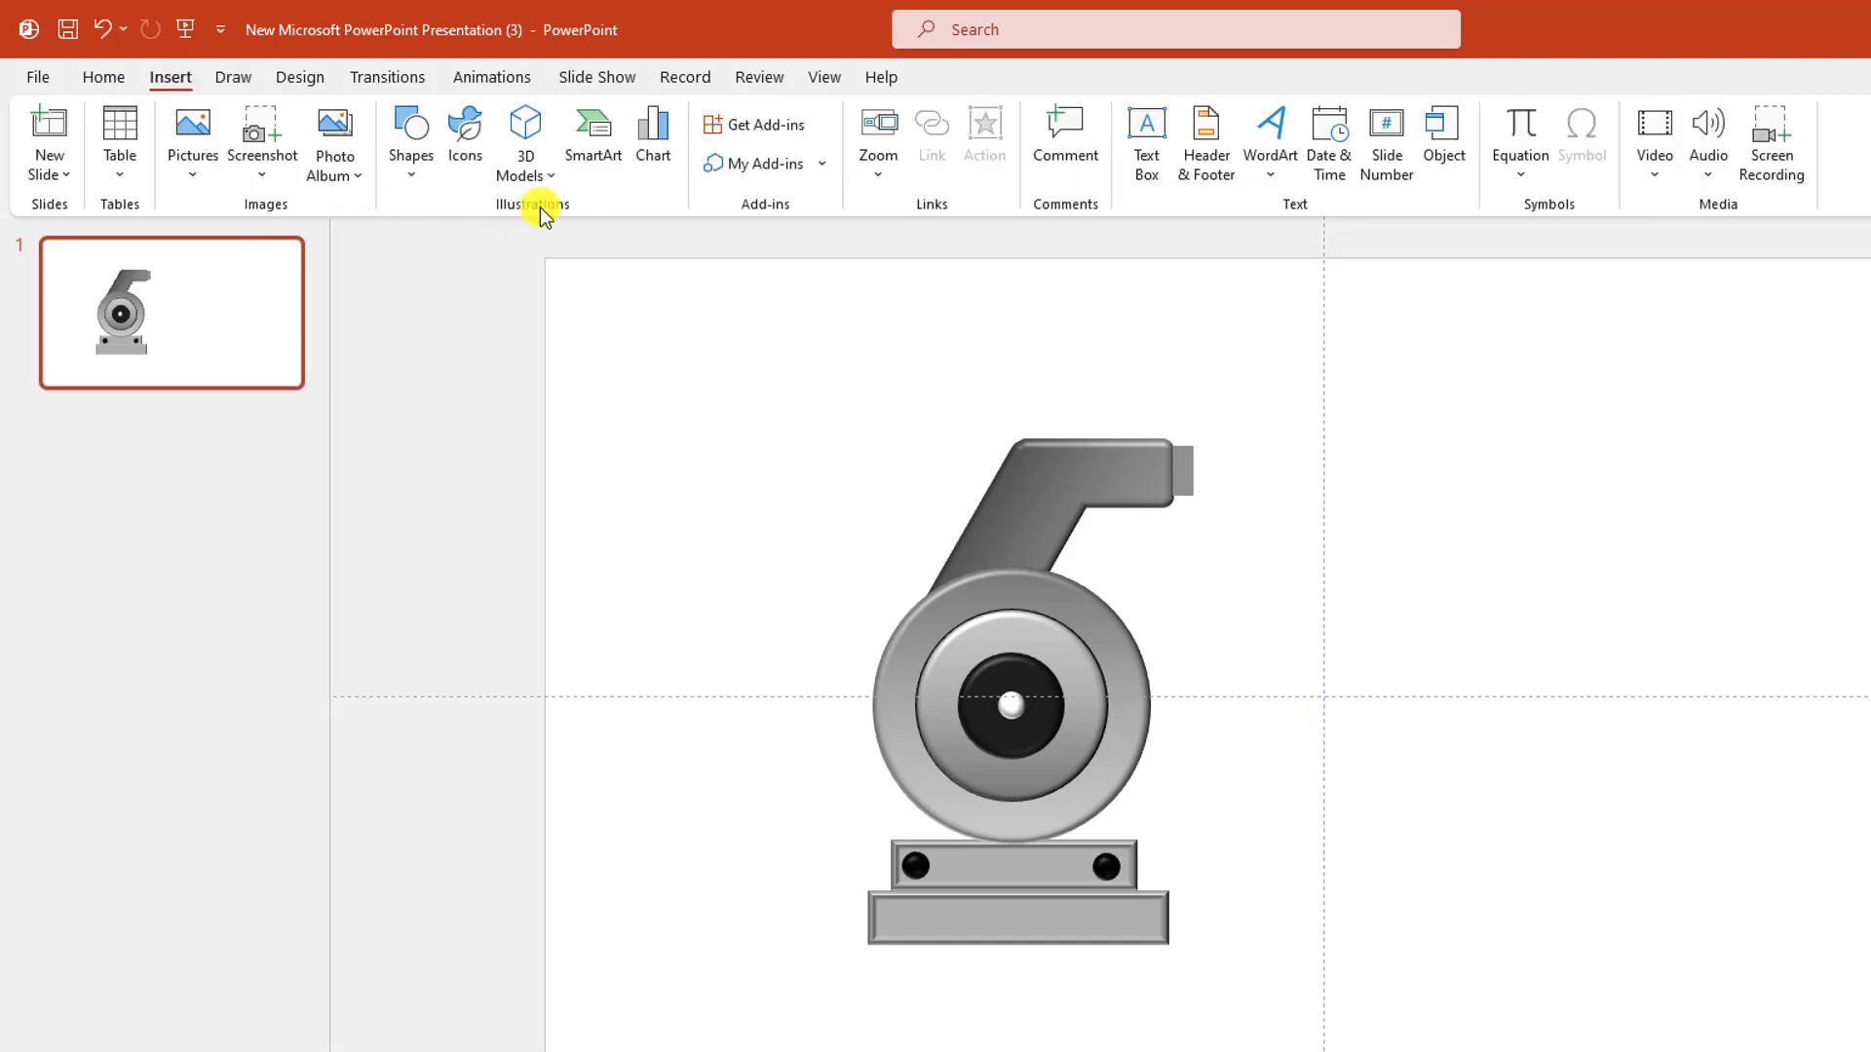
Draw a large Circle: Hollow ring and widen its hole to make it thin
click(414, 178)
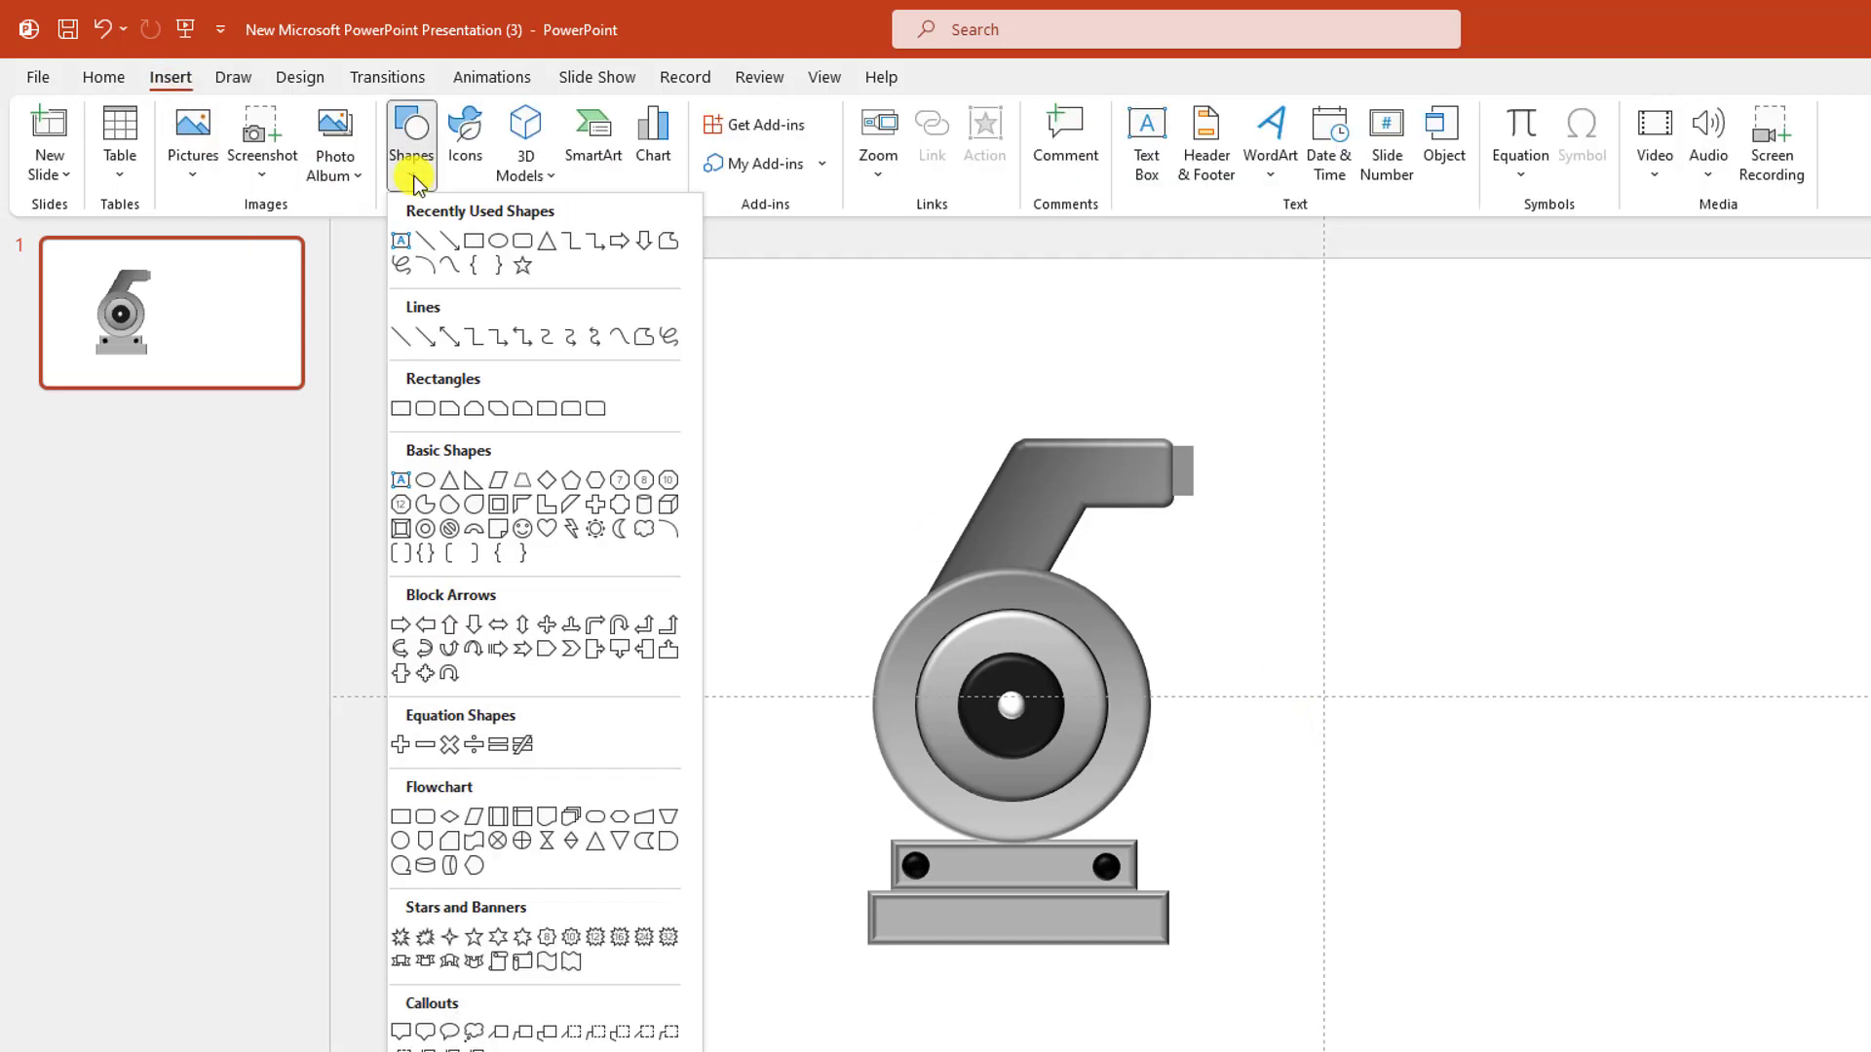
click(426, 531)
drag(906, 434, 1569, 1051)
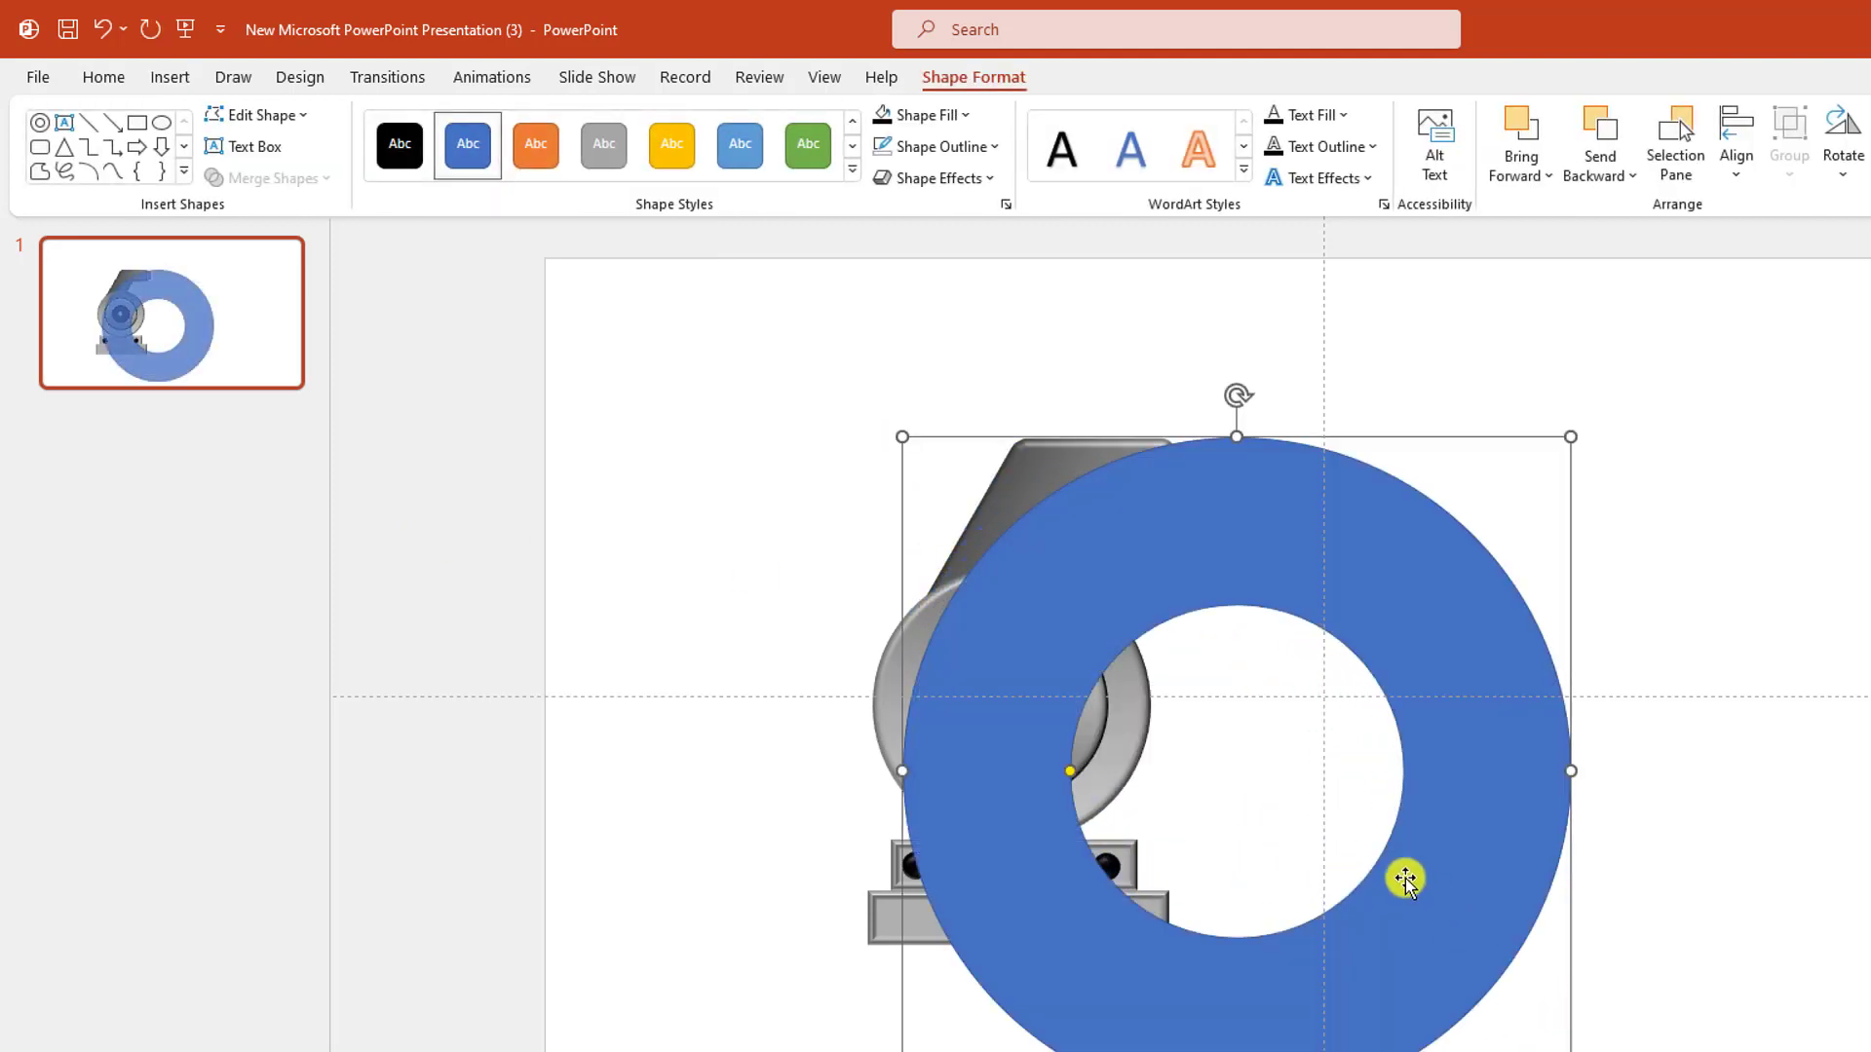
drag(1071, 772, 948, 780)
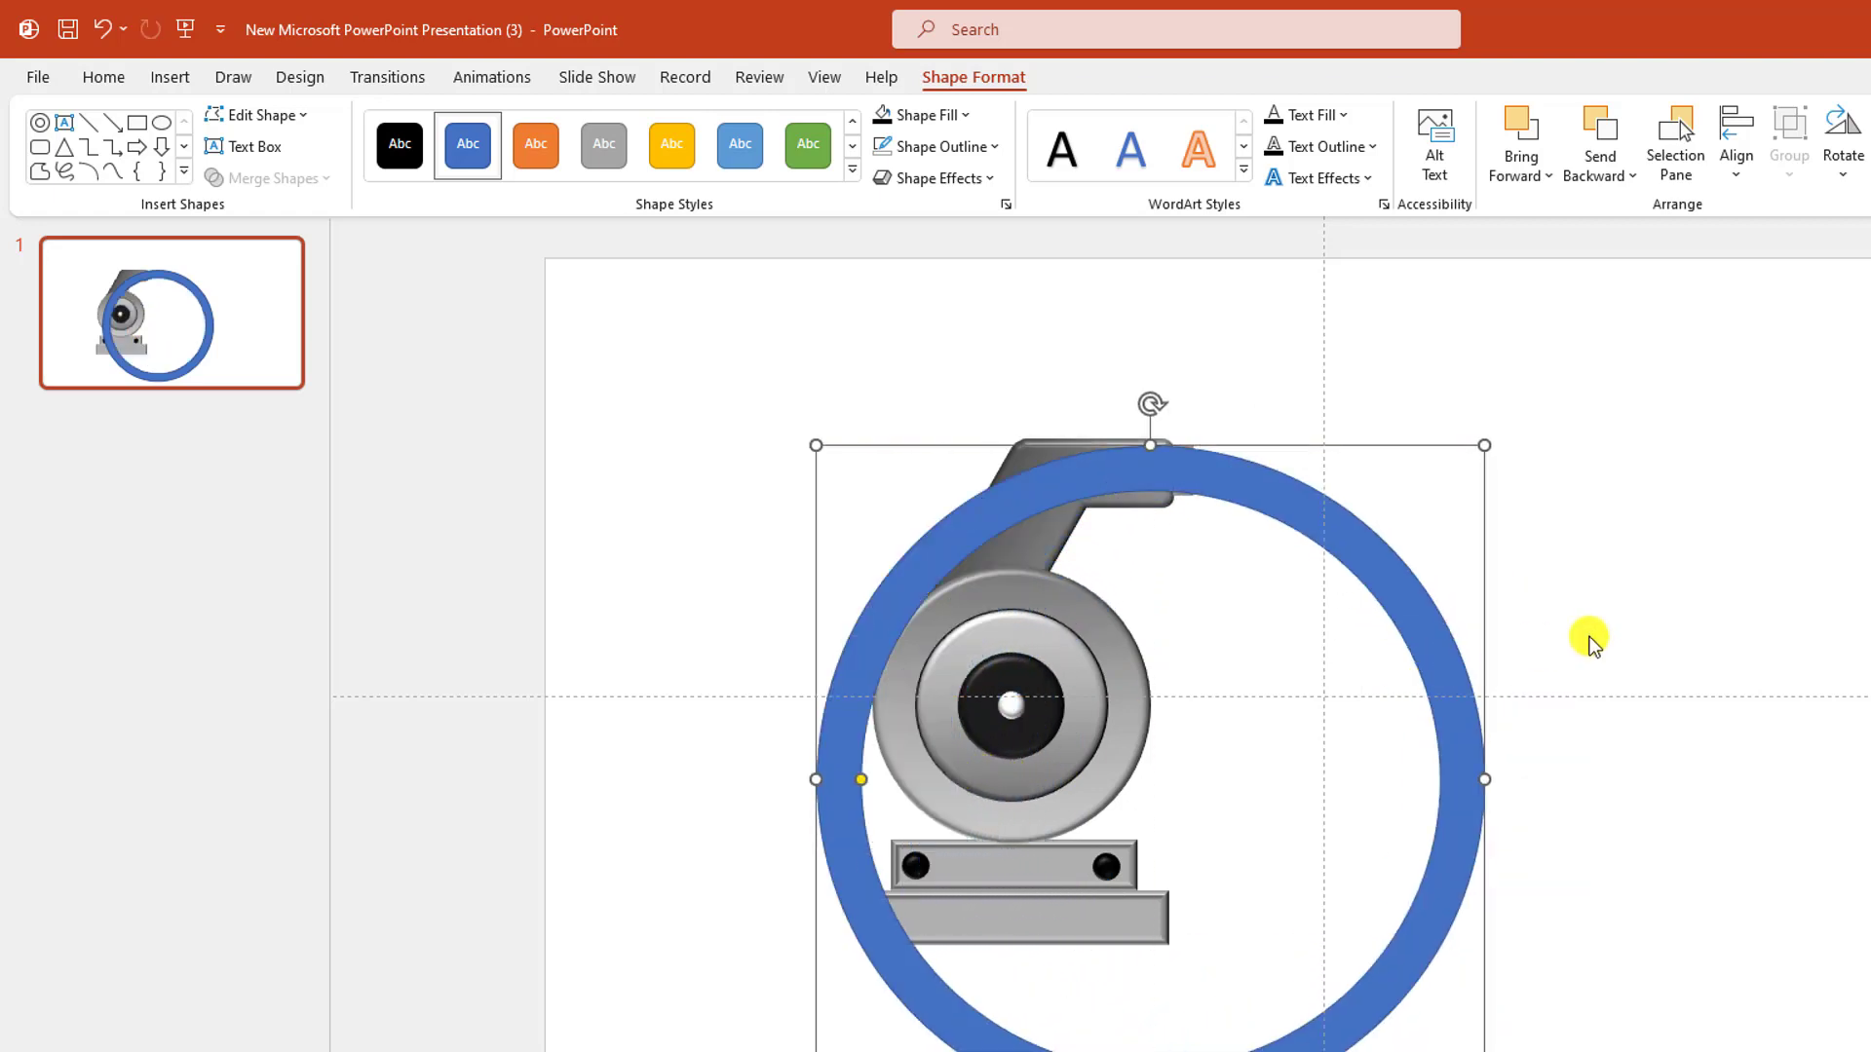
Give the ring no outline and a light blue fill, and move it right of the blower
click(996, 146)
click(956, 482)
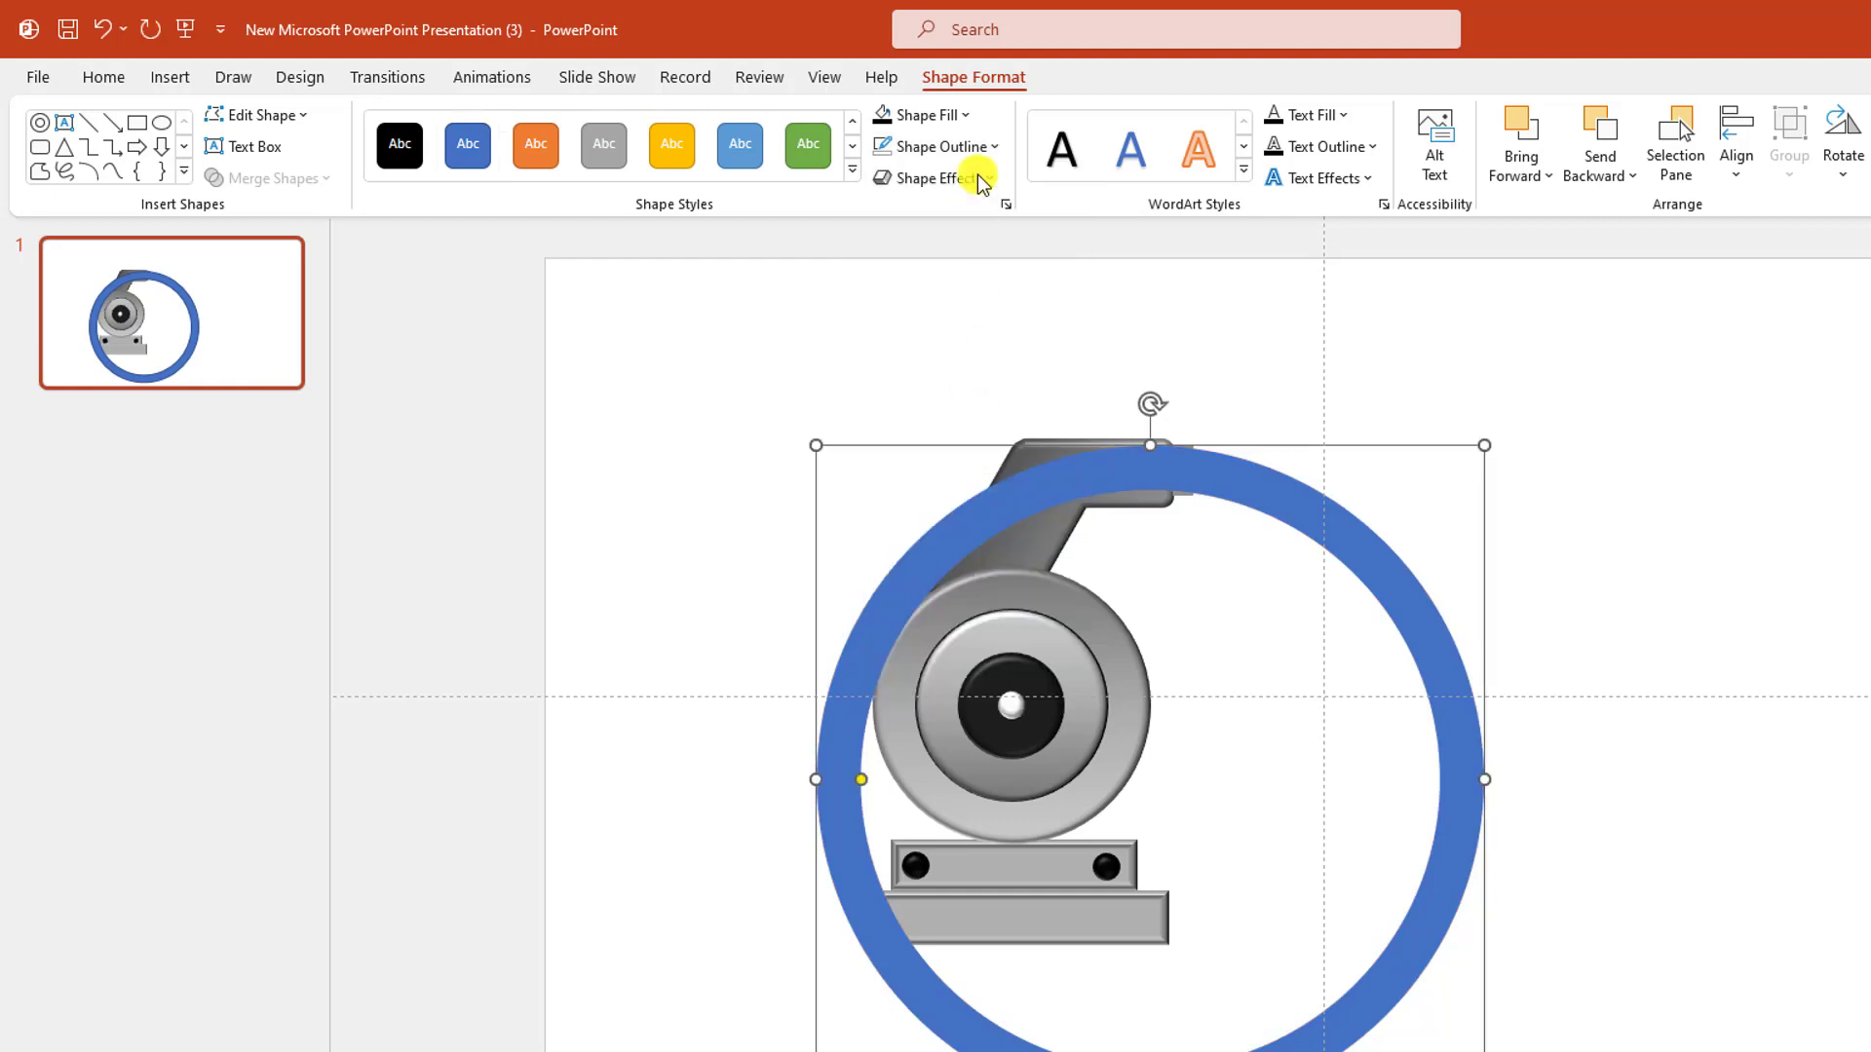
click(961, 116)
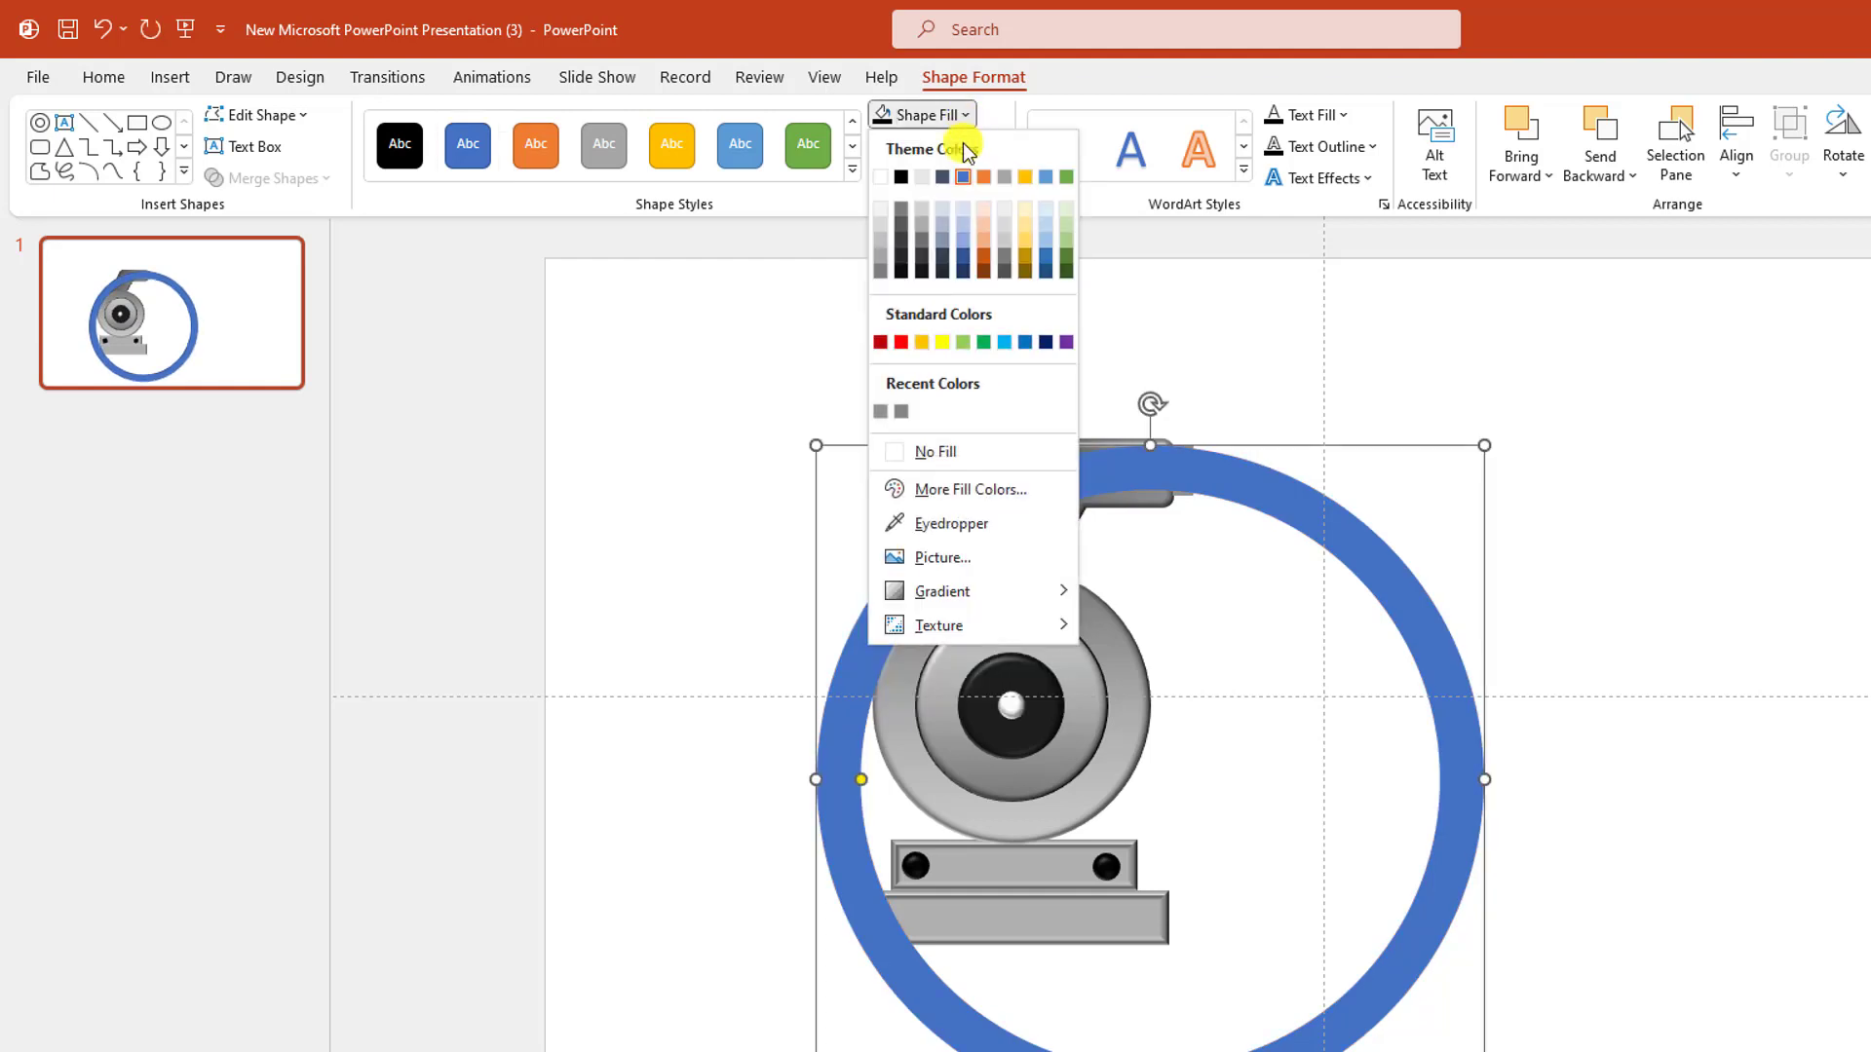
click(1003, 342)
drag(1462, 644, 1870, 575)
click(108, 78)
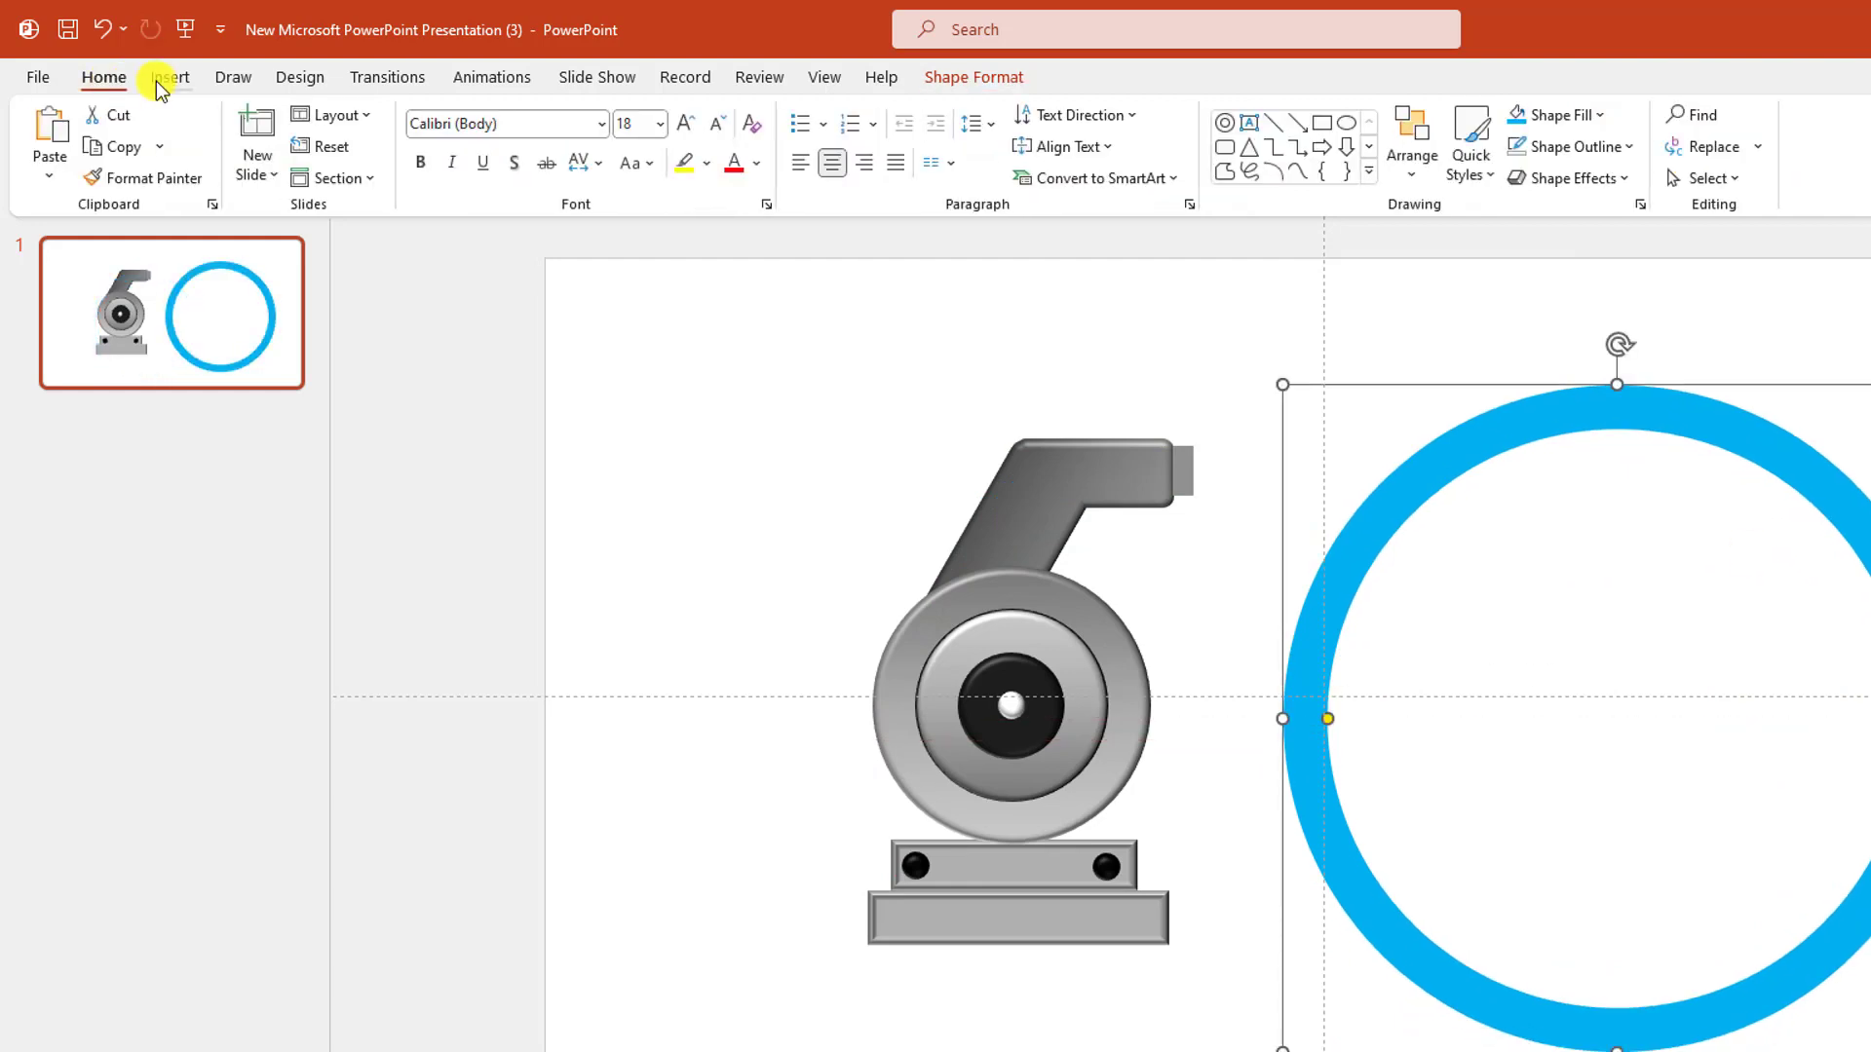
Draw a small outline-free oval at the centre of the light-blue ring
click(170, 77)
click(408, 174)
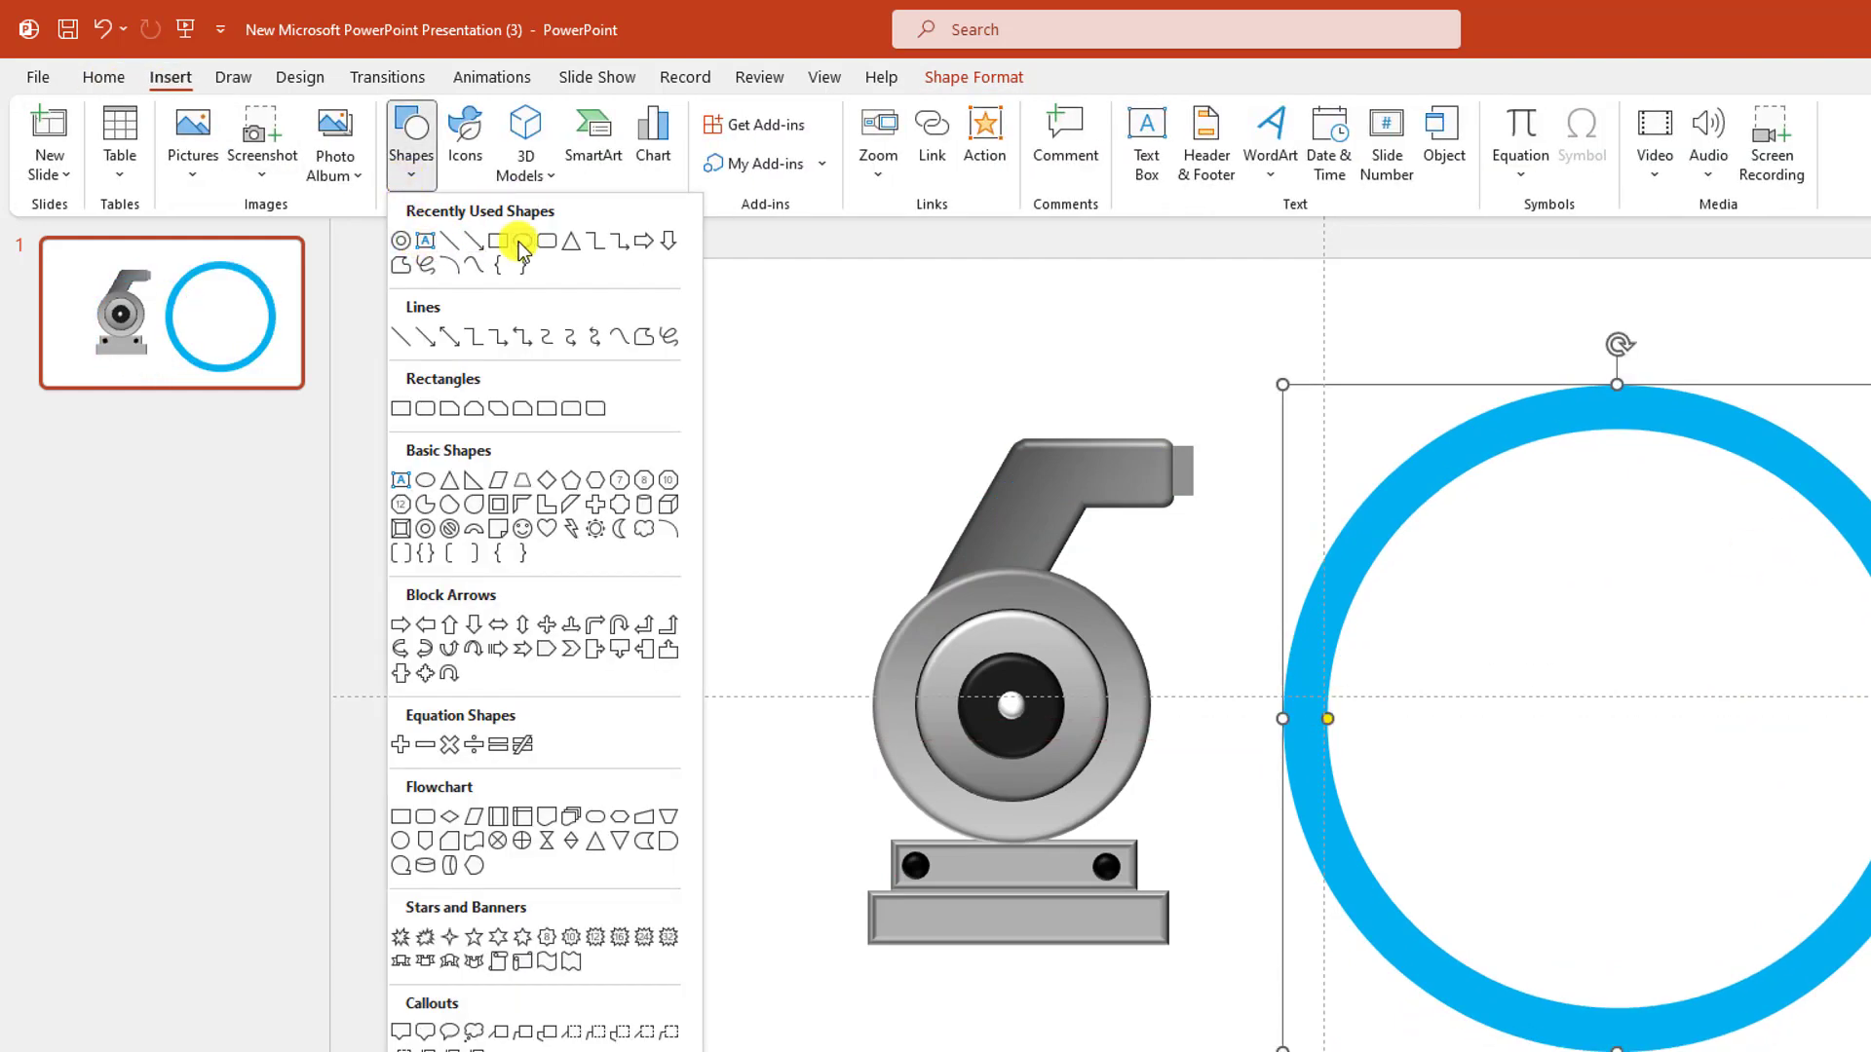
click(523, 244)
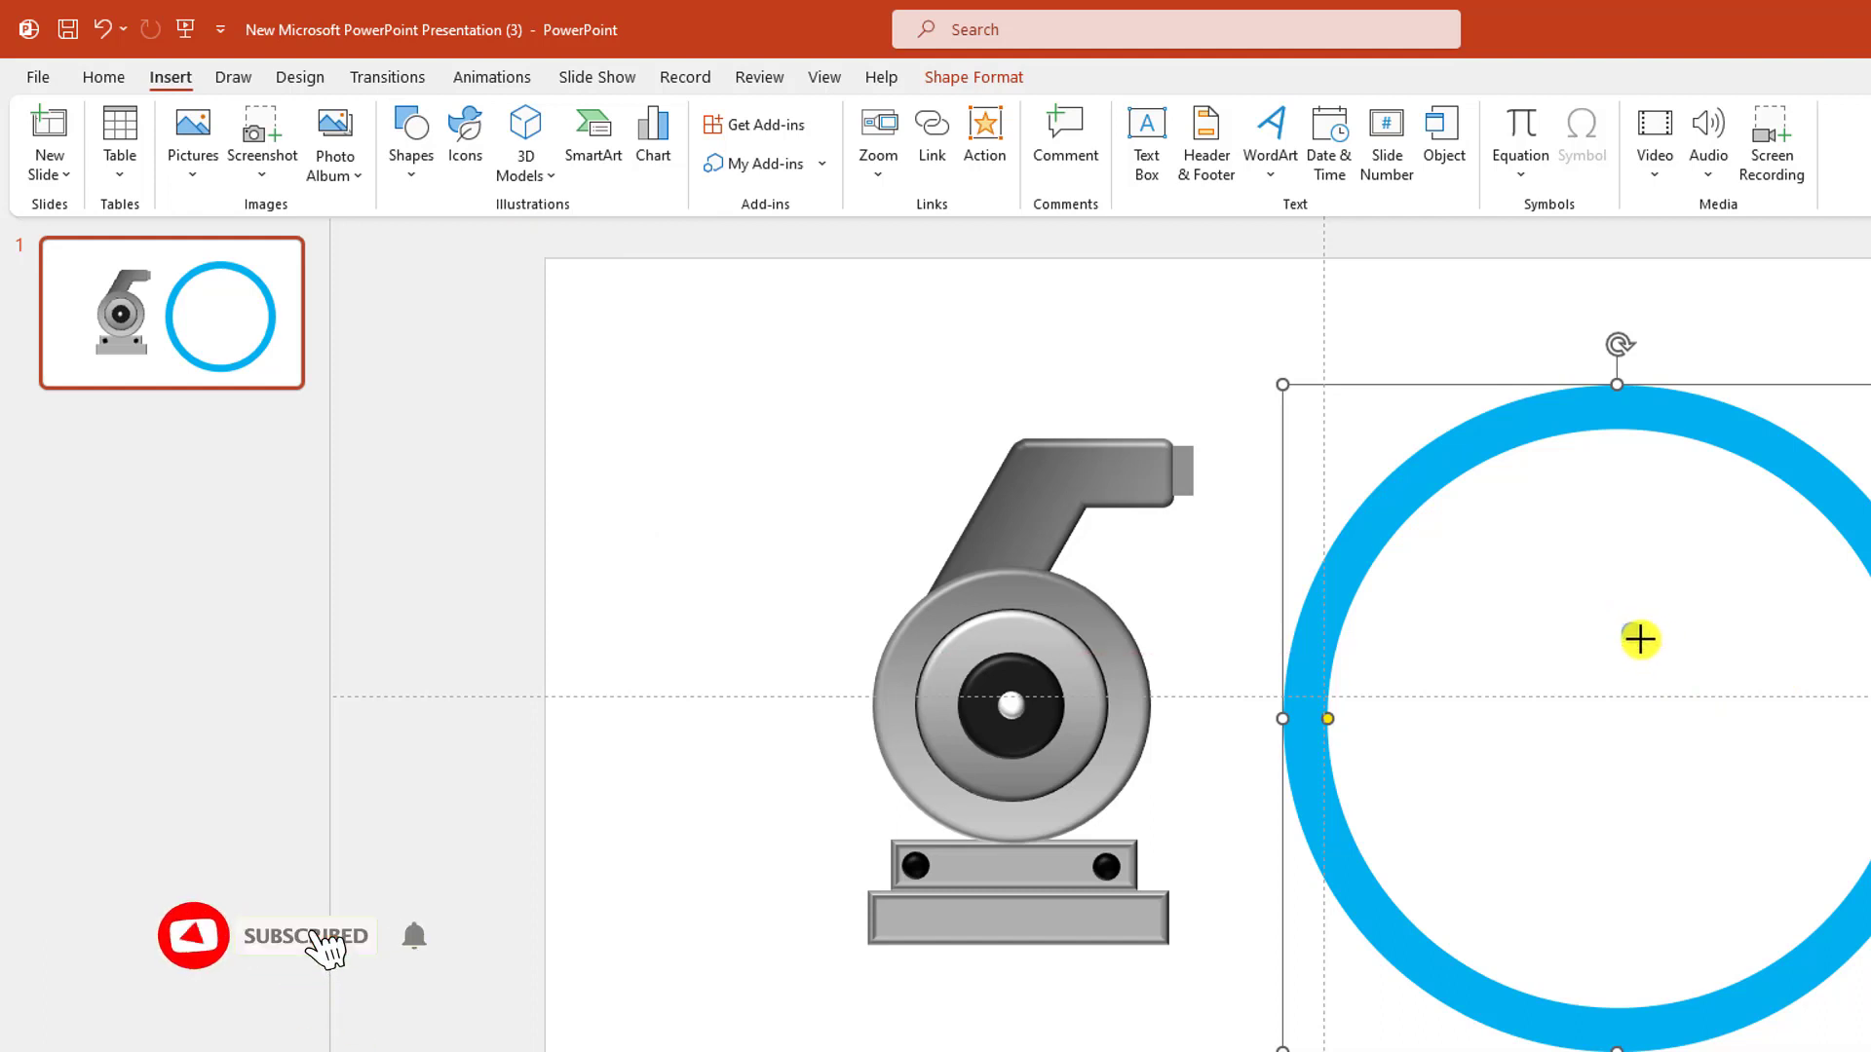
drag(1641, 644, 1651, 653)
click(994, 146)
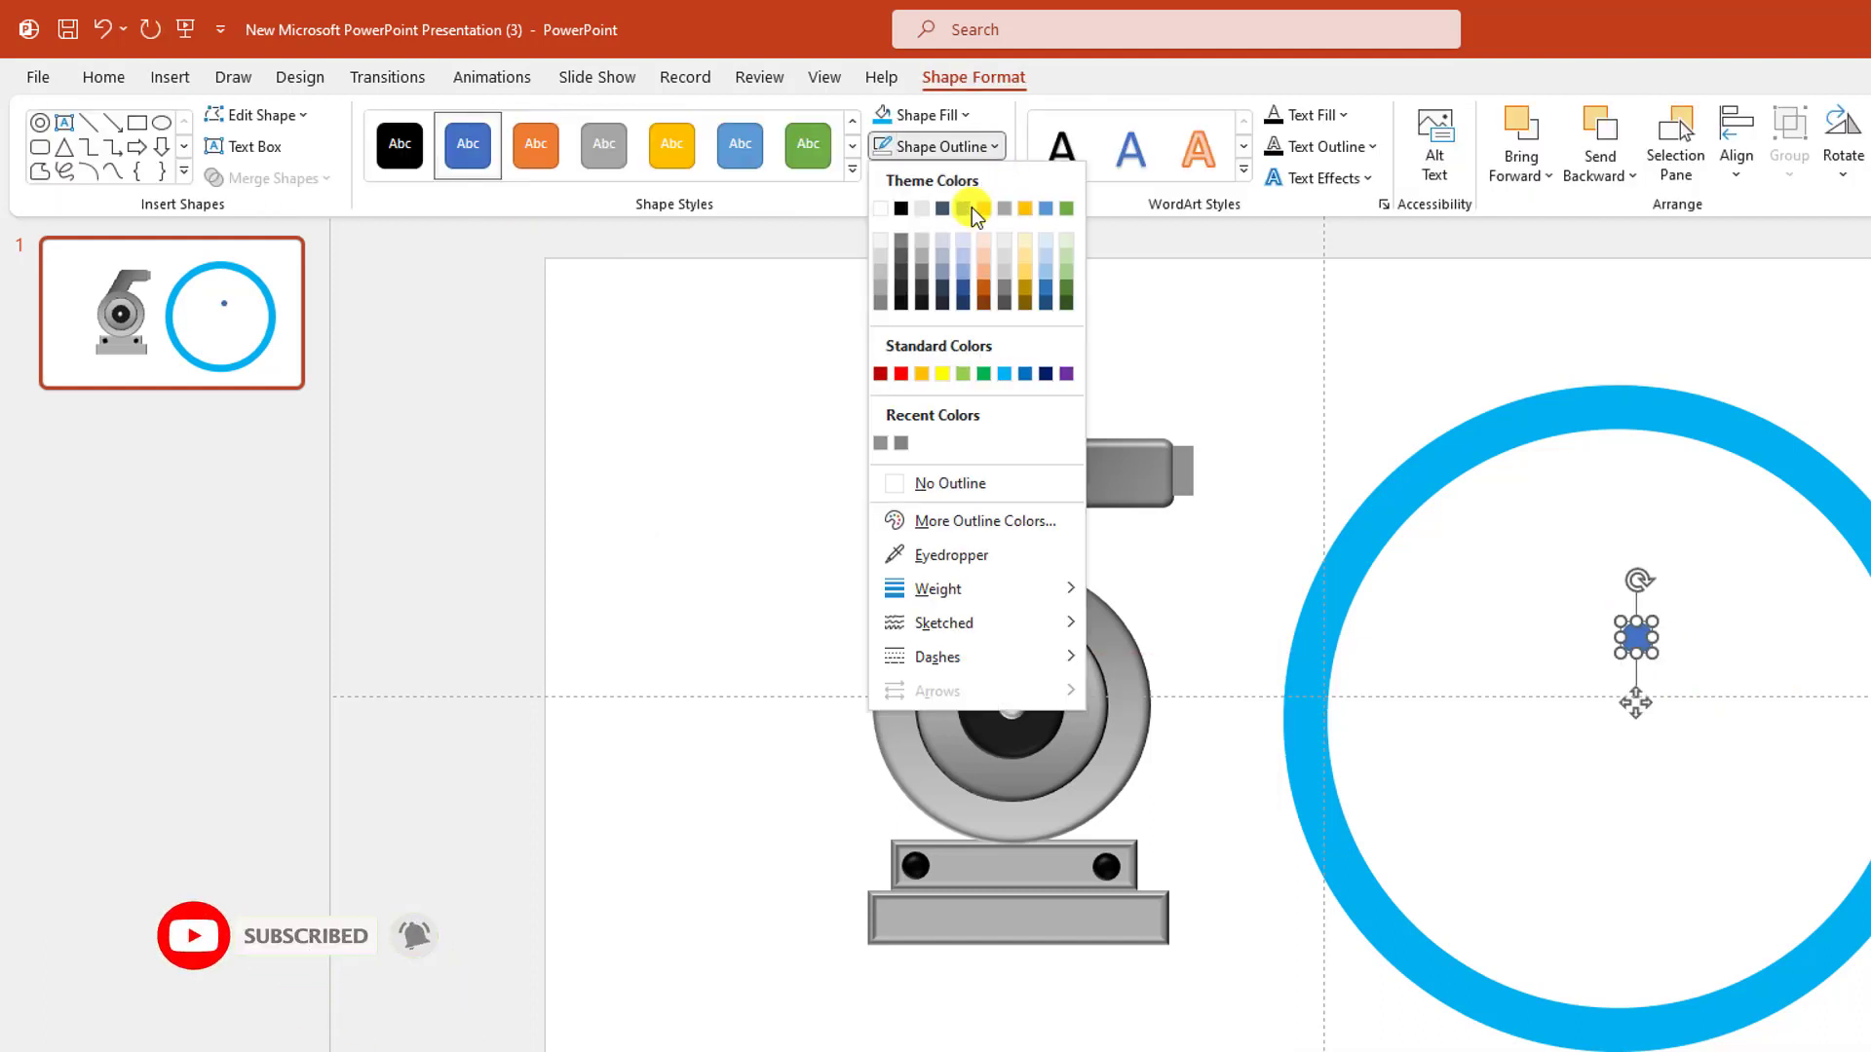
click(949, 472)
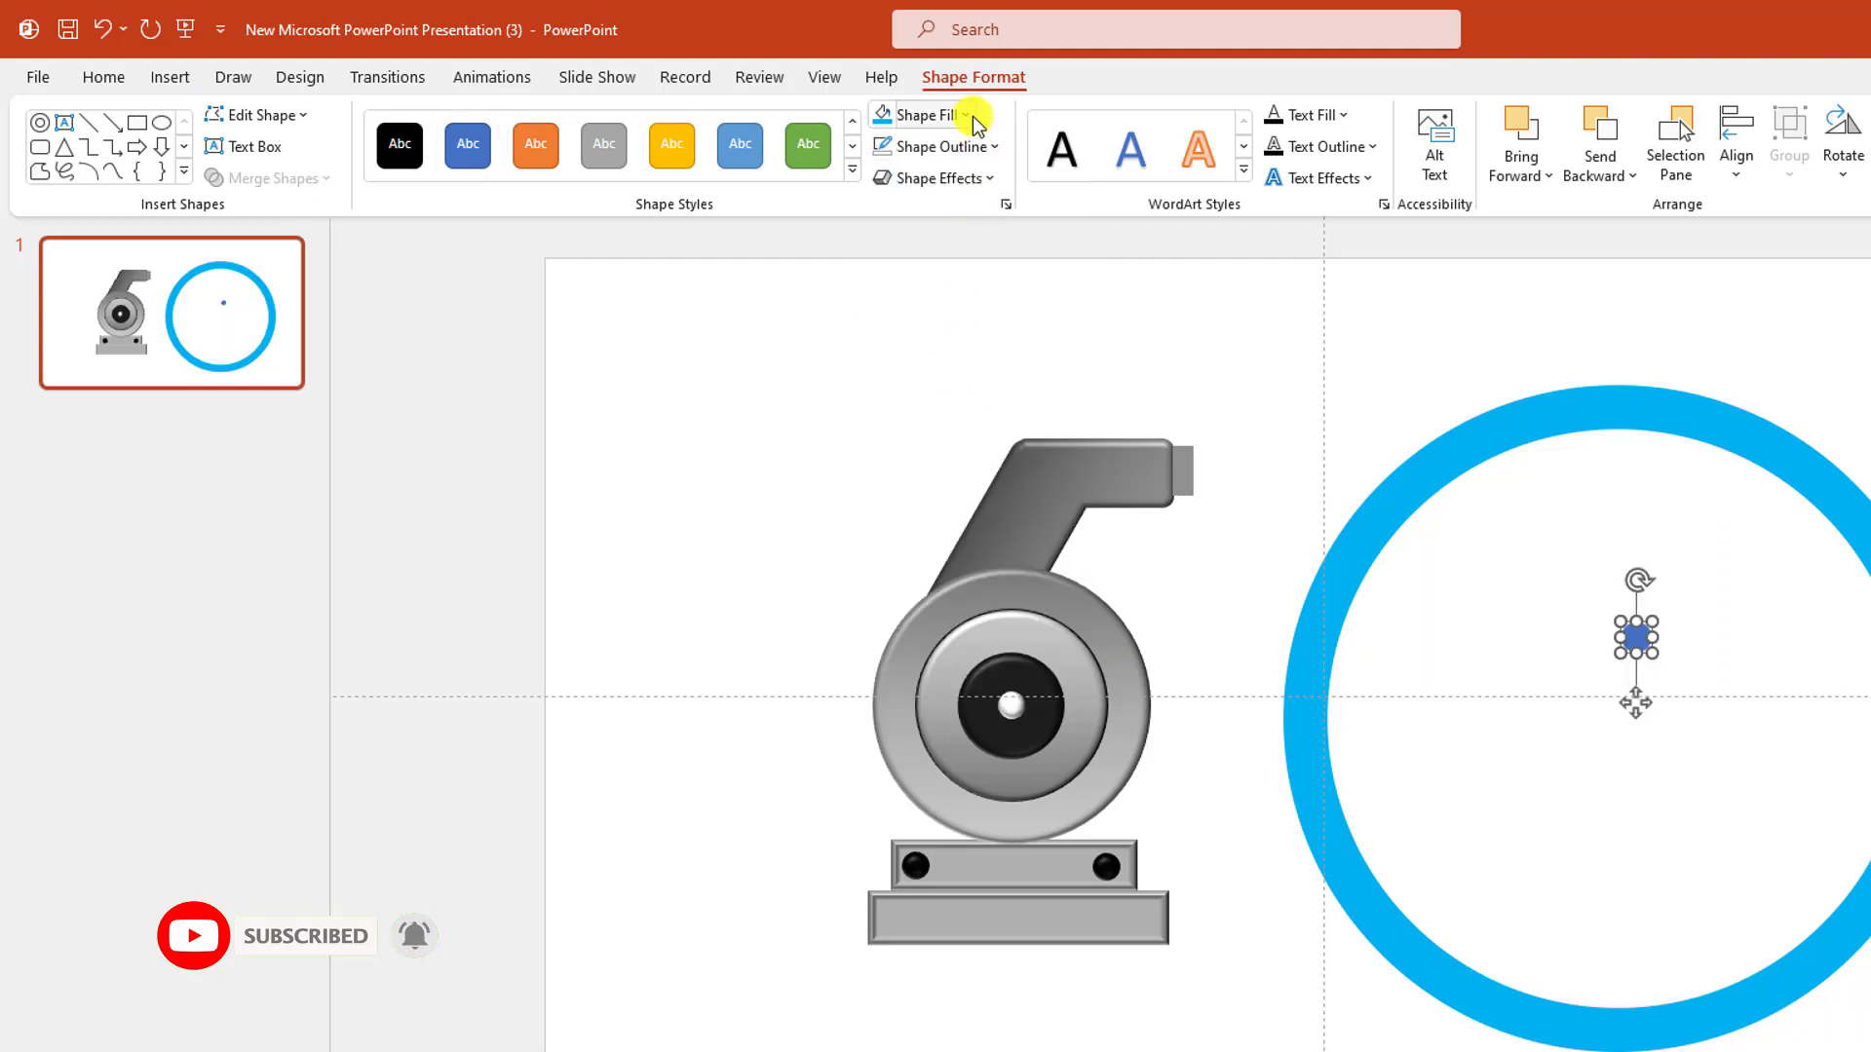
Duplicate the small circle with Ctrl+D into a cluster of seven dots
key(ctrl+d)
drag(1656, 666, 1690, 645)
key(ctrl+d)
key(ctrl+d)
key(ctrl+d)
key(ctrl+d)
click(1764, 662)
Select all seven small circles and group them into one shape
drag(1558, 568, 1776, 785)
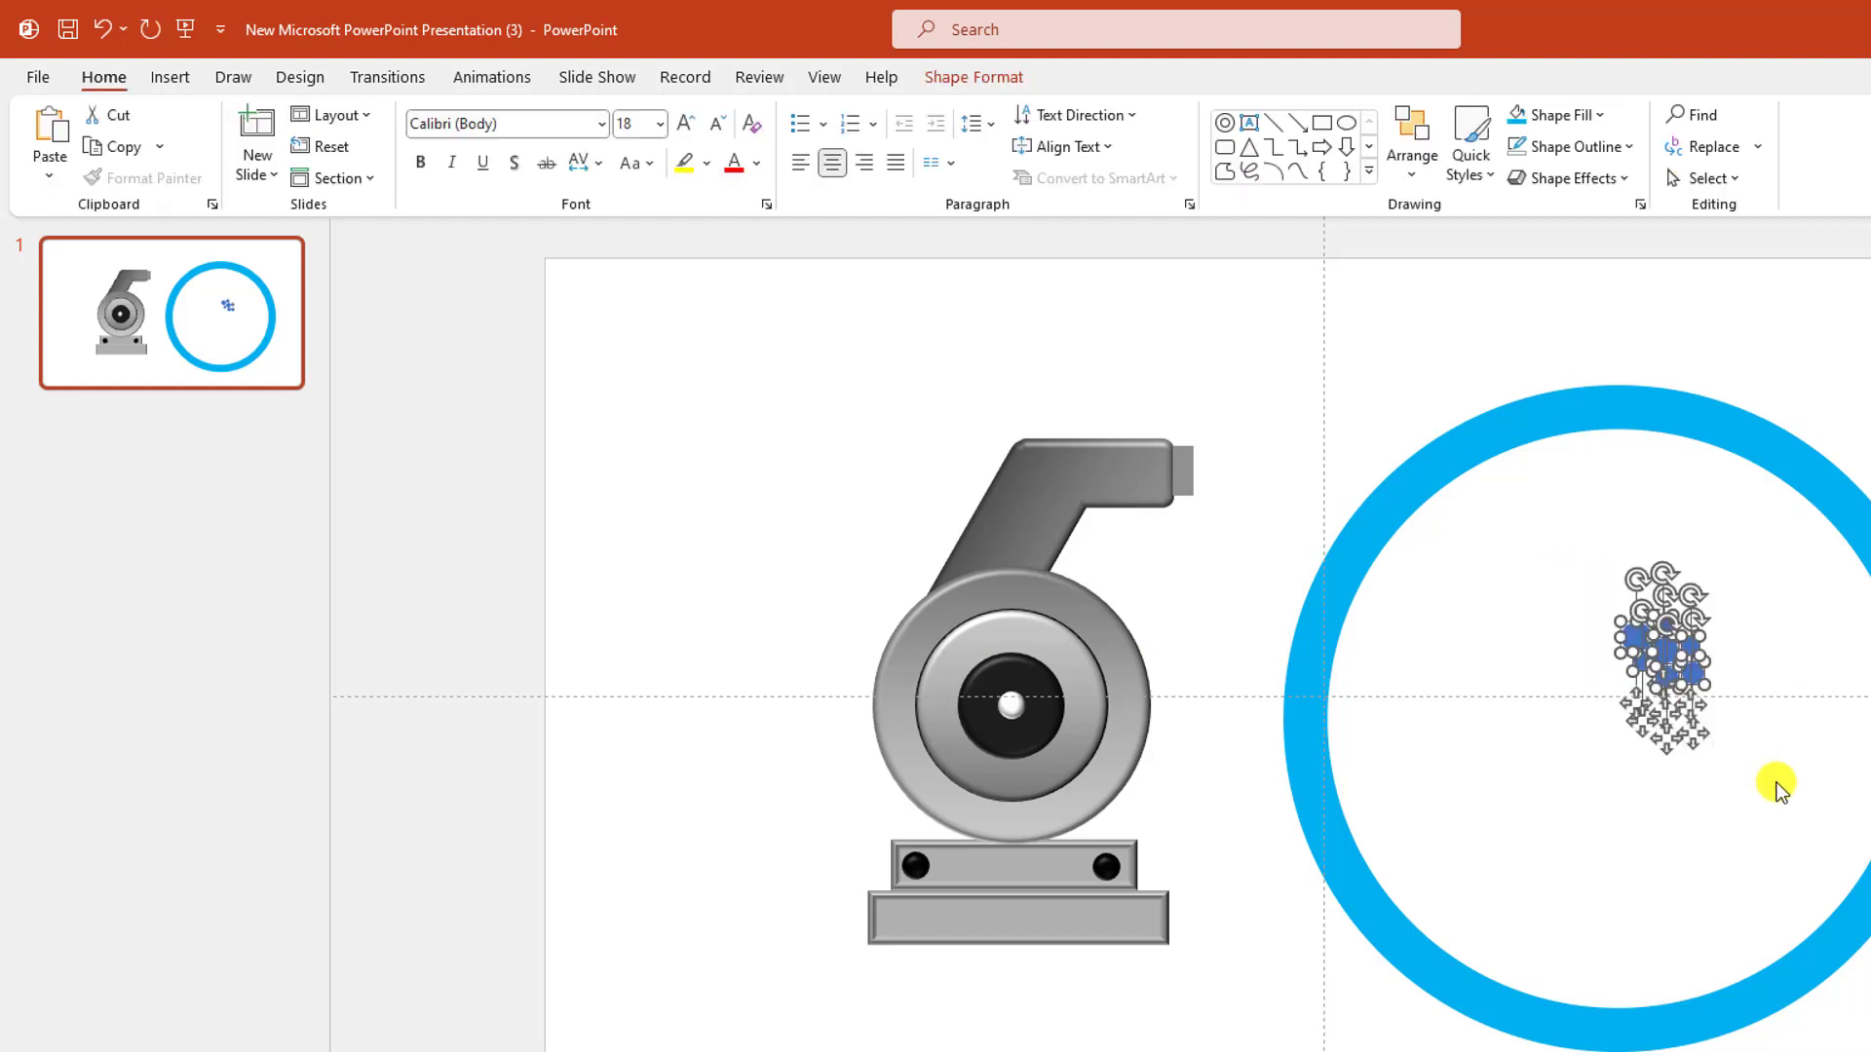
key(ctrl+g)
click(659, 80)
click(564, 115)
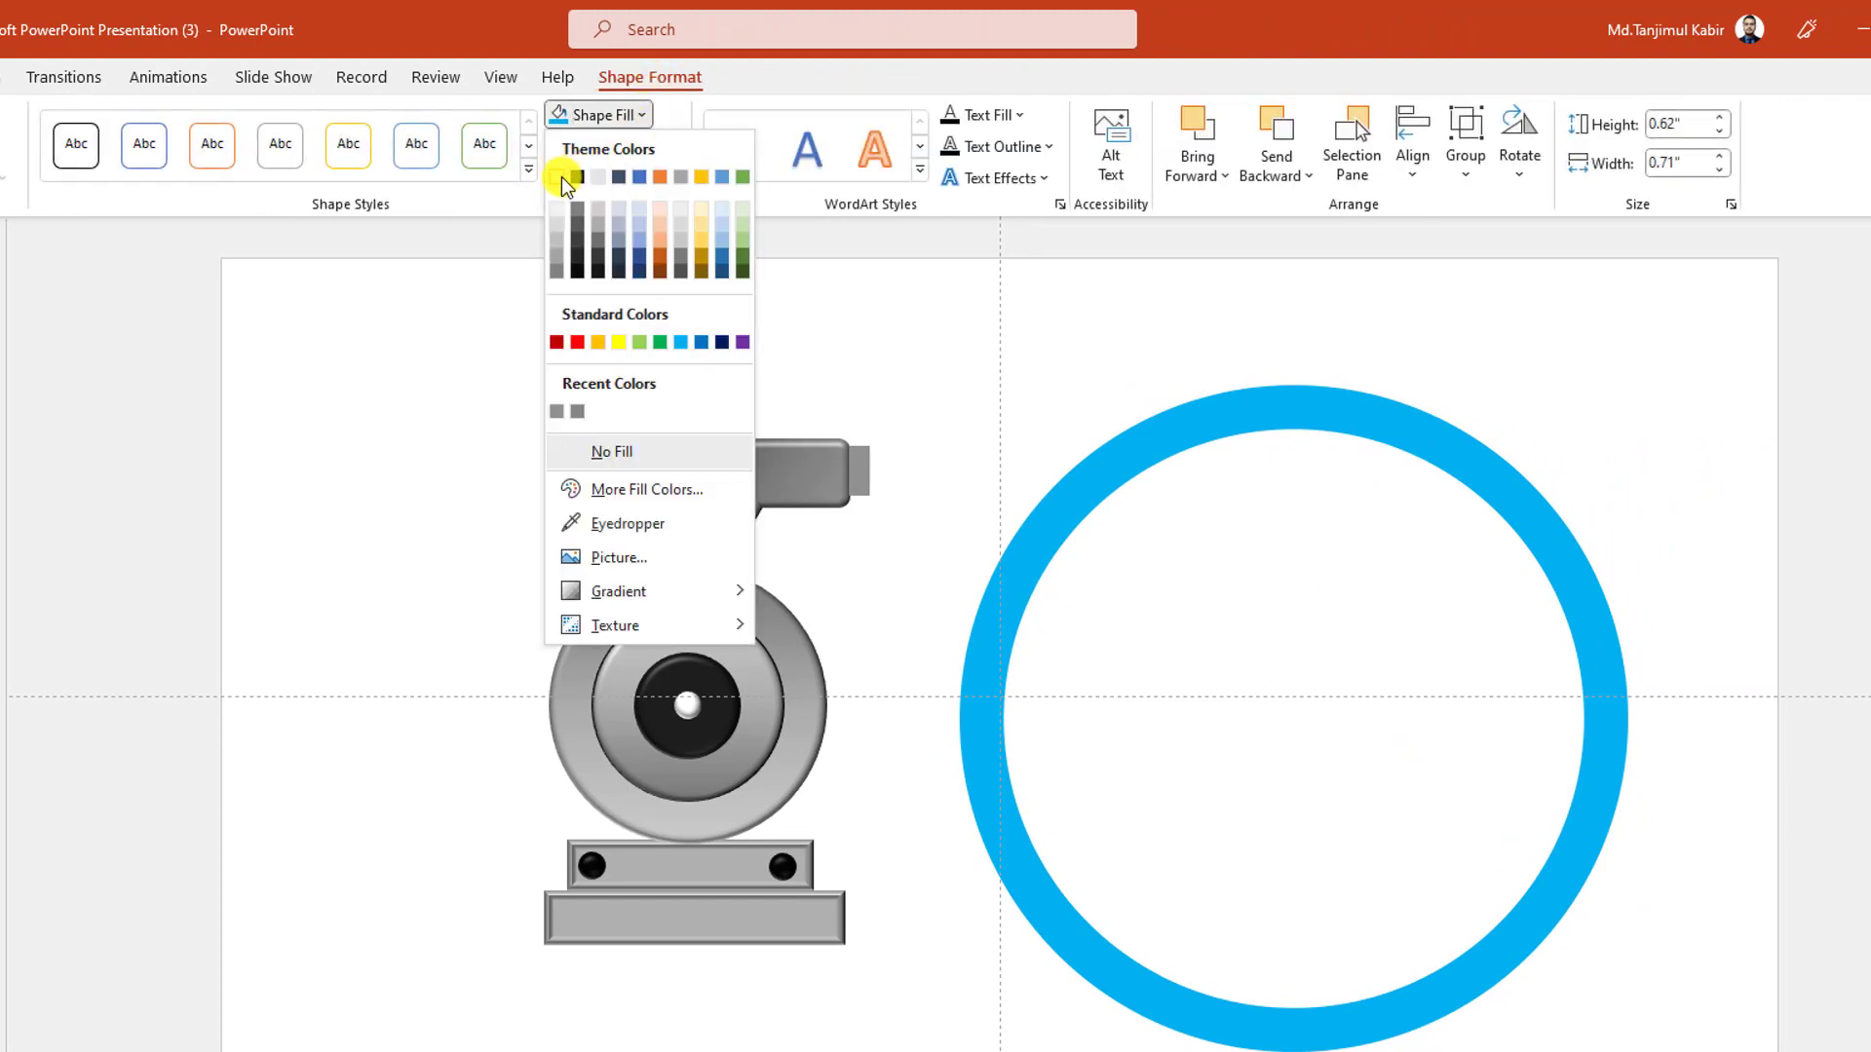